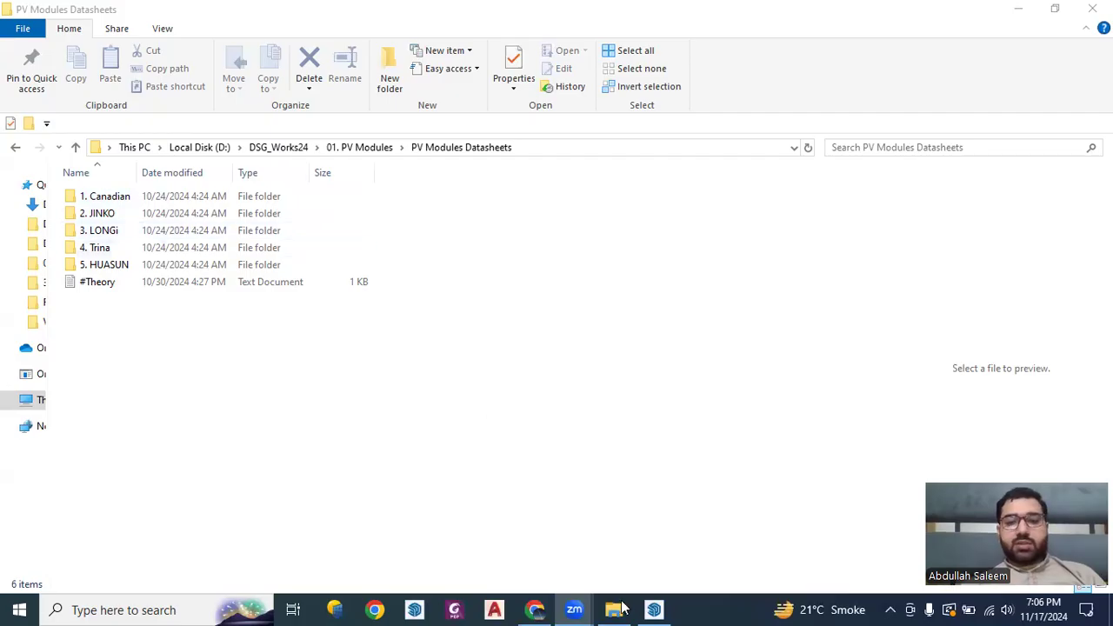
Switch to SketchUp and open the Skelion extension's user database editor, ready to fill in the brand of a new panel.
click(654, 610)
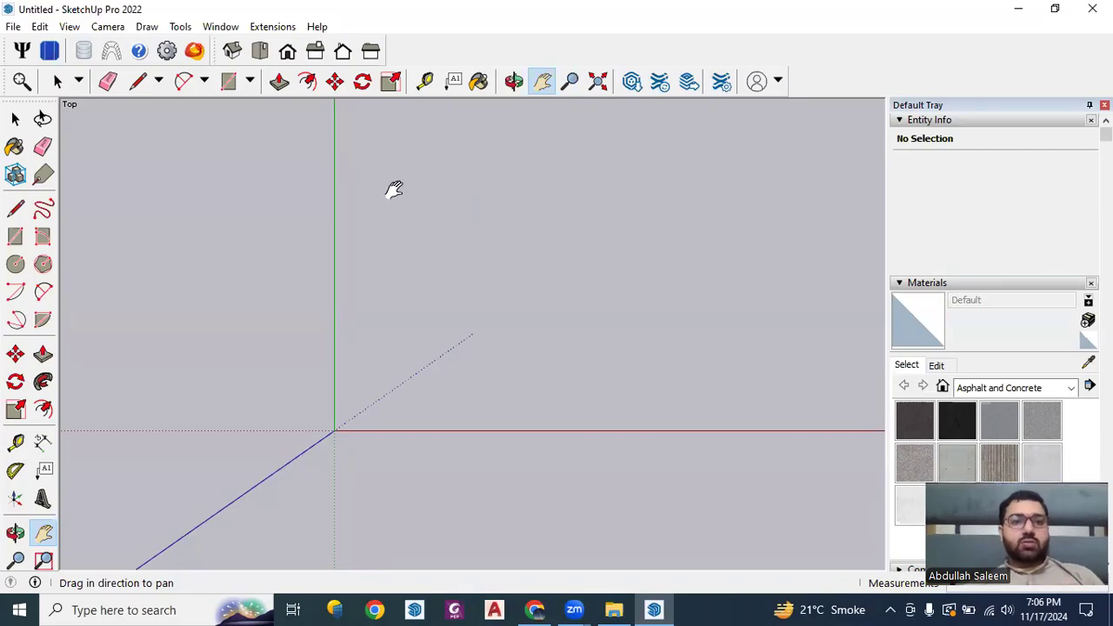
click(275, 27)
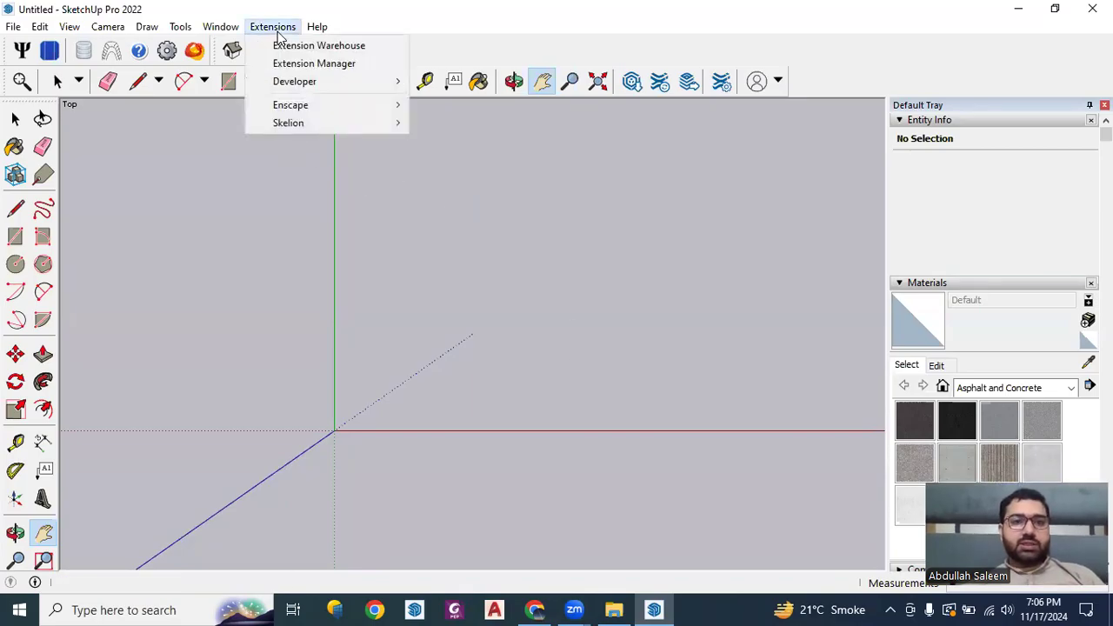
mouse_move(295, 123)
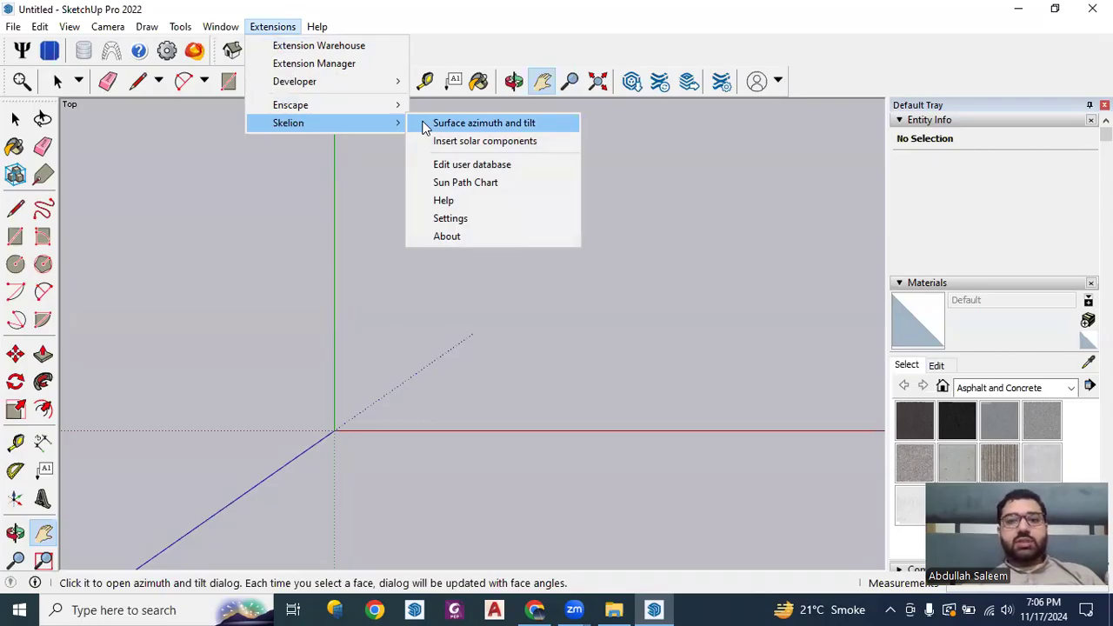
click(445, 165)
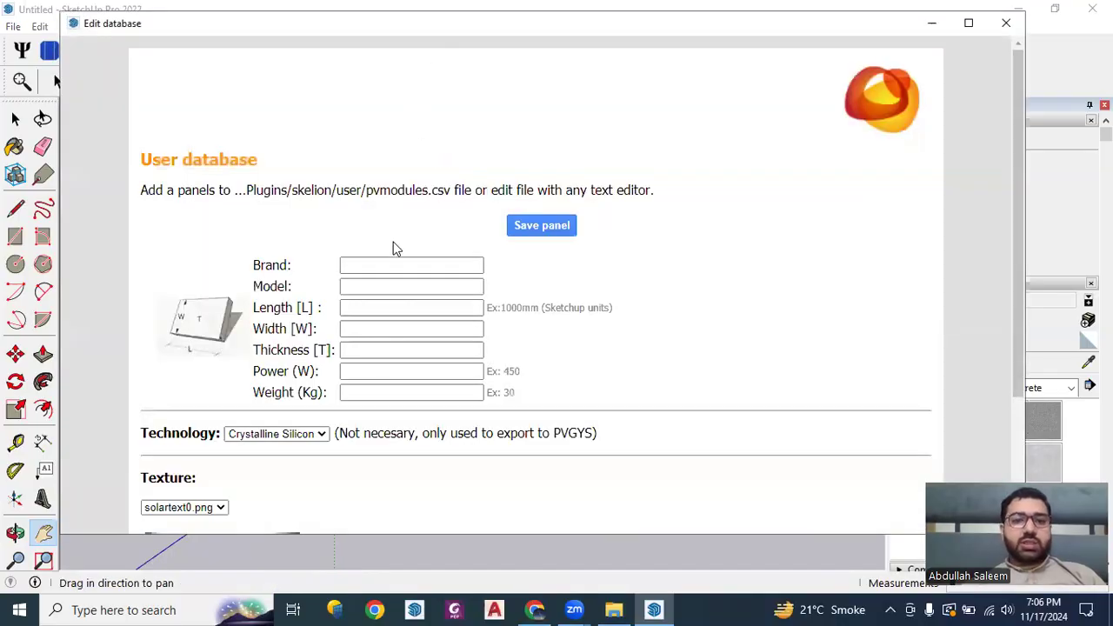
click(388, 265)
click(386, 281)
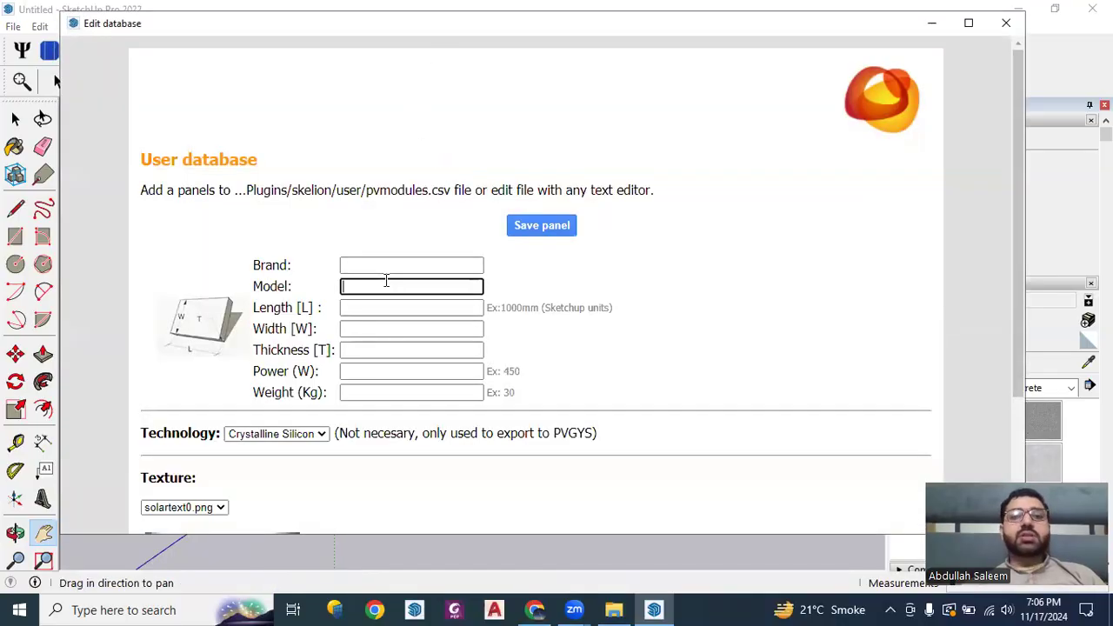
click(386, 307)
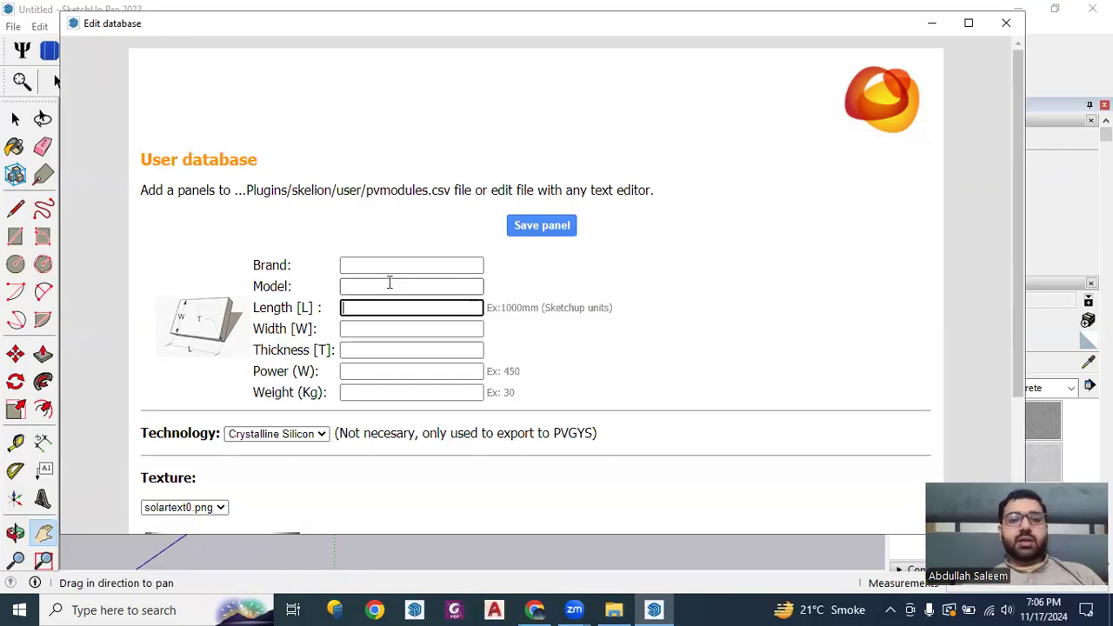
click(388, 267)
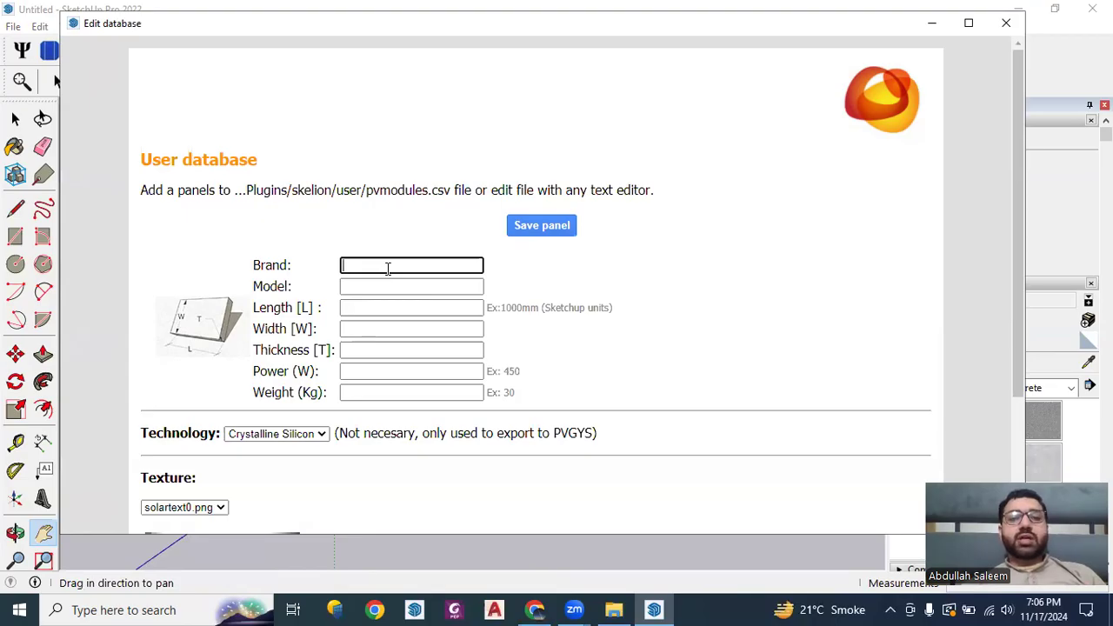
Switch to File Explorer and open the CS-Datasheet-555~580Wp-TOPBiHiKu6-TOPCon_CS6W-TB-AG_v1.7_AU PDF in the 1. Canadian folder.
click(602, 607)
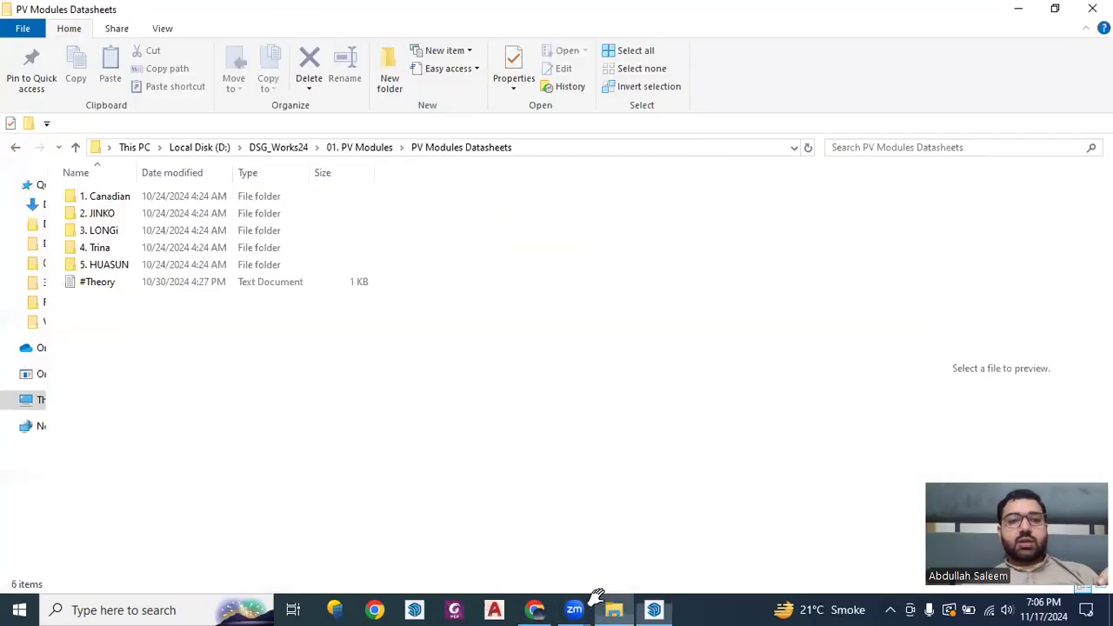
double_click(122, 197)
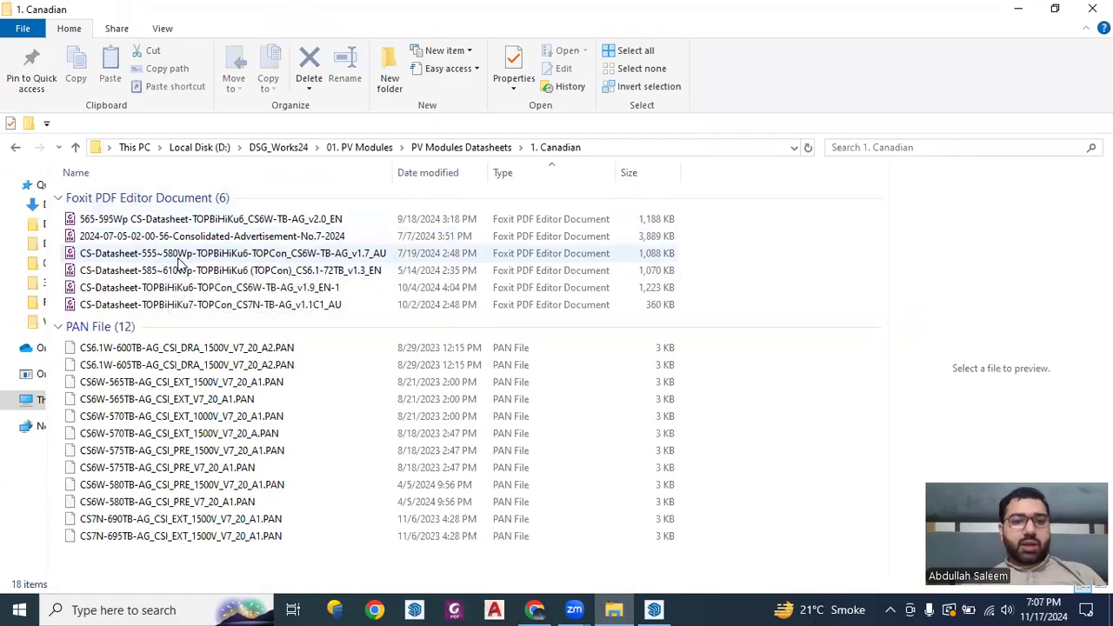
click(167, 260)
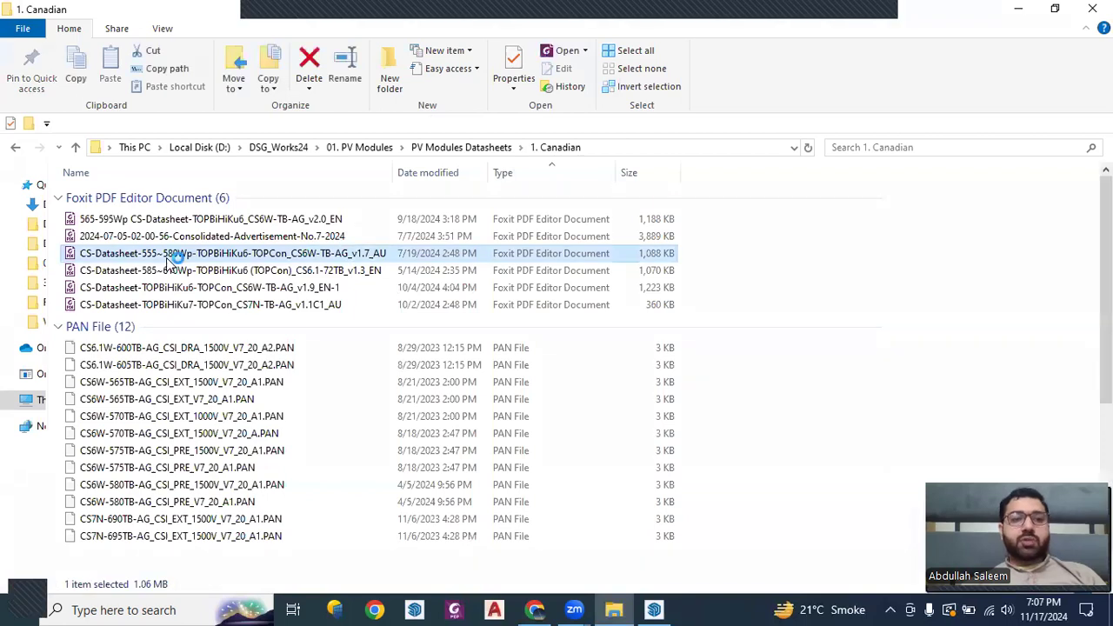
double_click(167, 260)
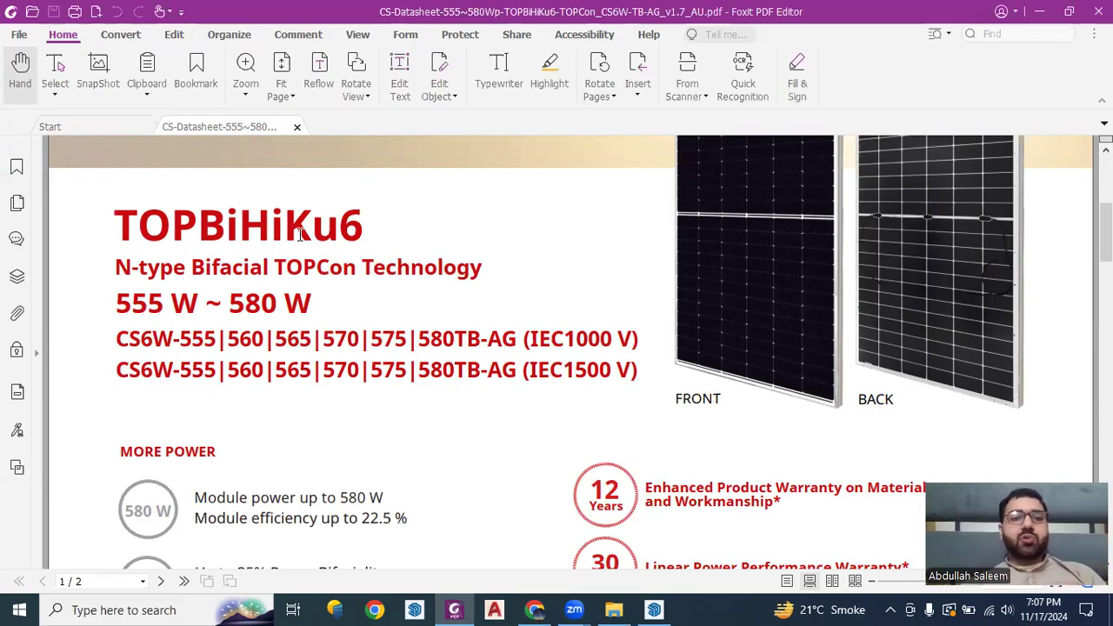
Copy the brand name Canadian Solar from the end of the datasheet's first page into the new panel's Brand in SketchUp.
scroll(263, 273, down, 1)
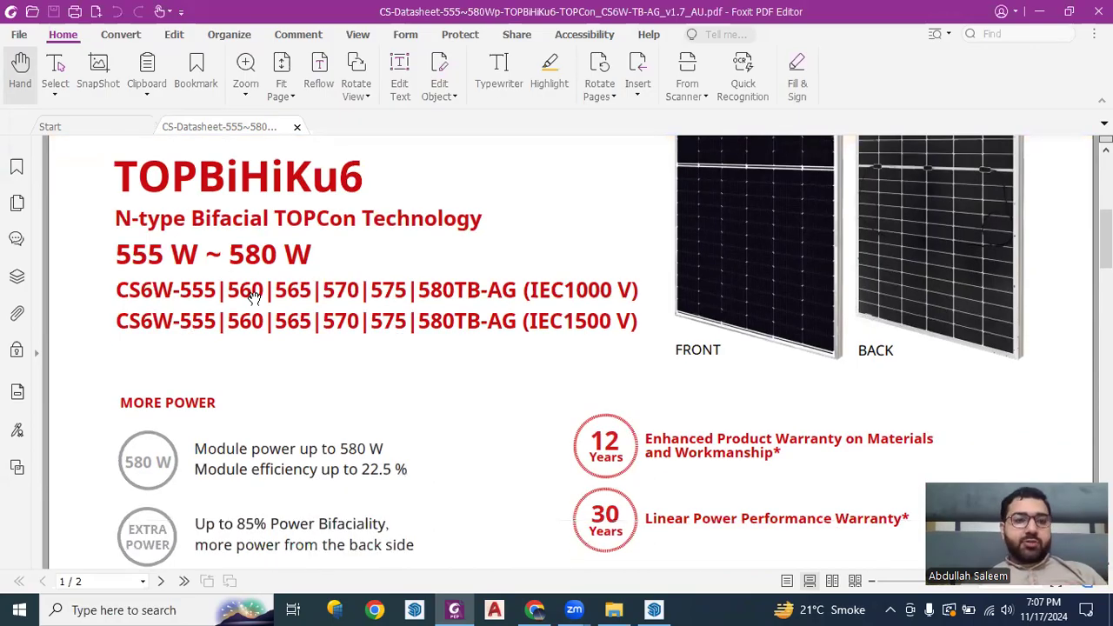
scroll(260, 258, down, 4)
scroll(294, 241, up, 6)
scroll(295, 243, down, 12)
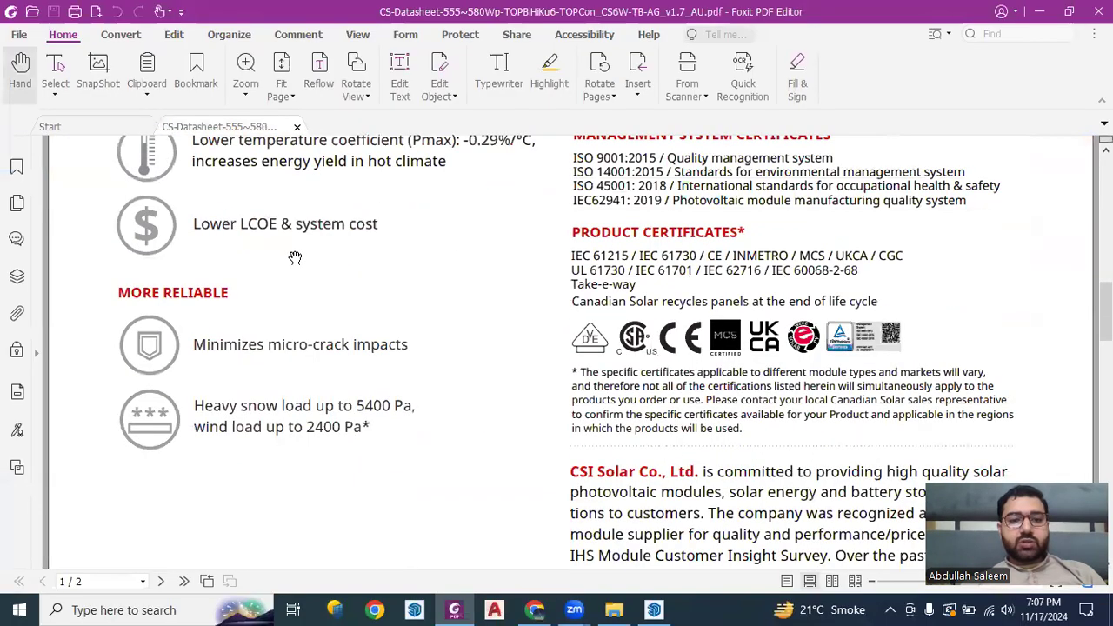
scroll(296, 258, down, 5)
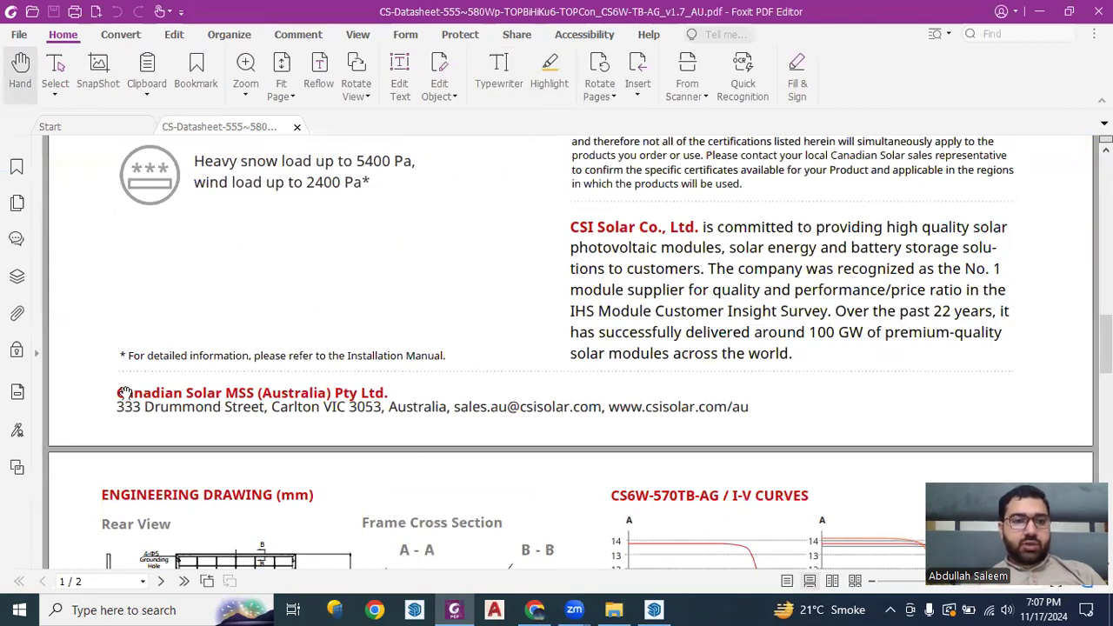
drag(118, 398, 235, 387)
key(ctrl+c)
click(616, 611)
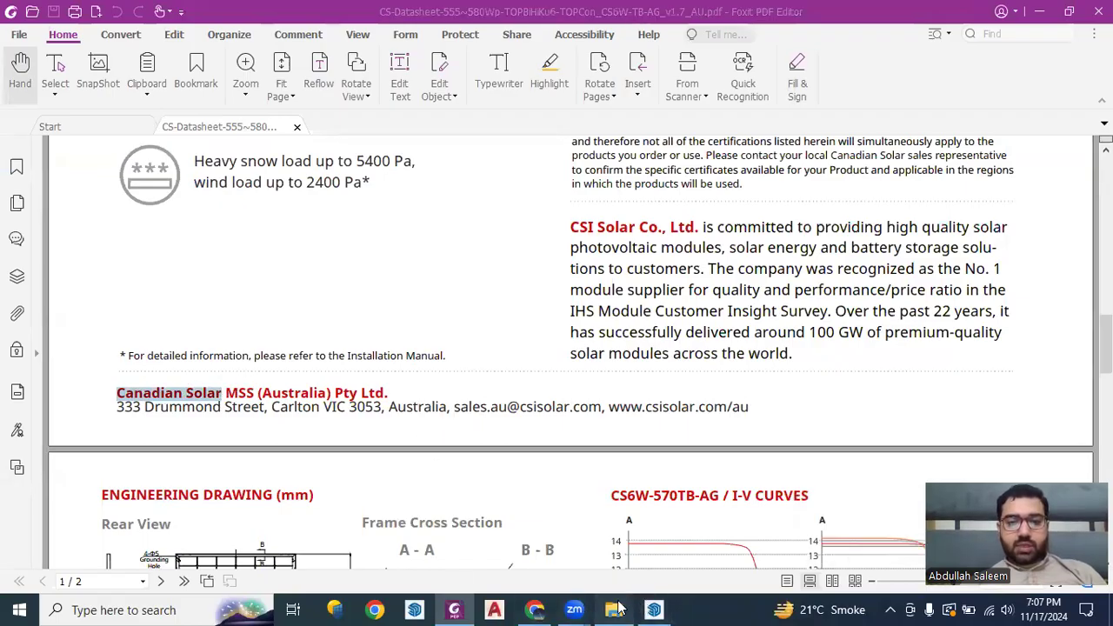
click(616, 611)
click(659, 609)
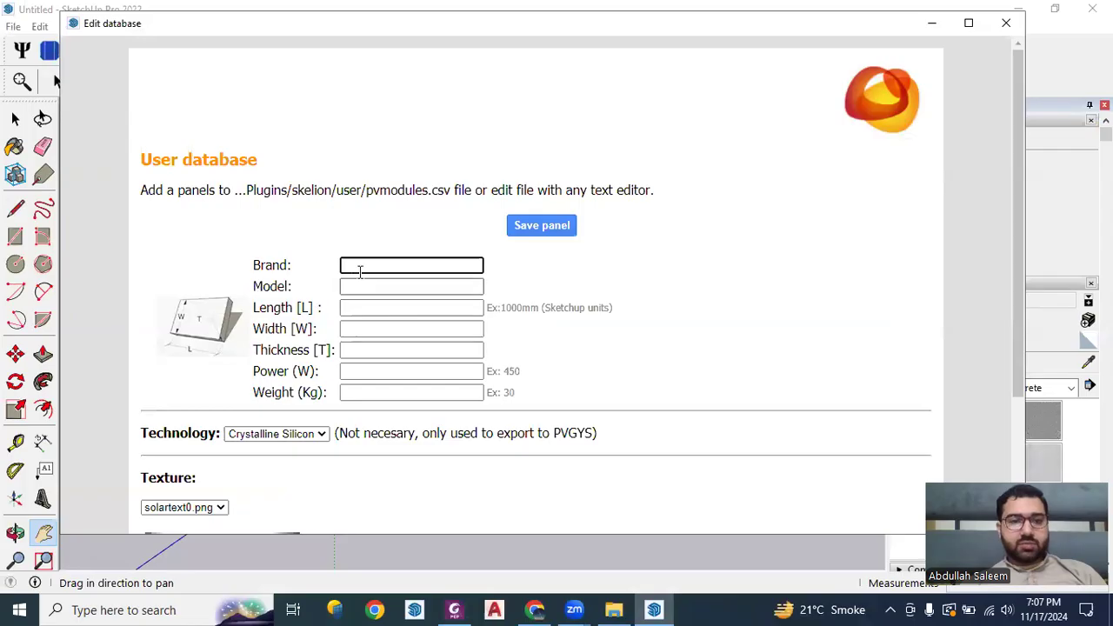
key(ctrl+v)
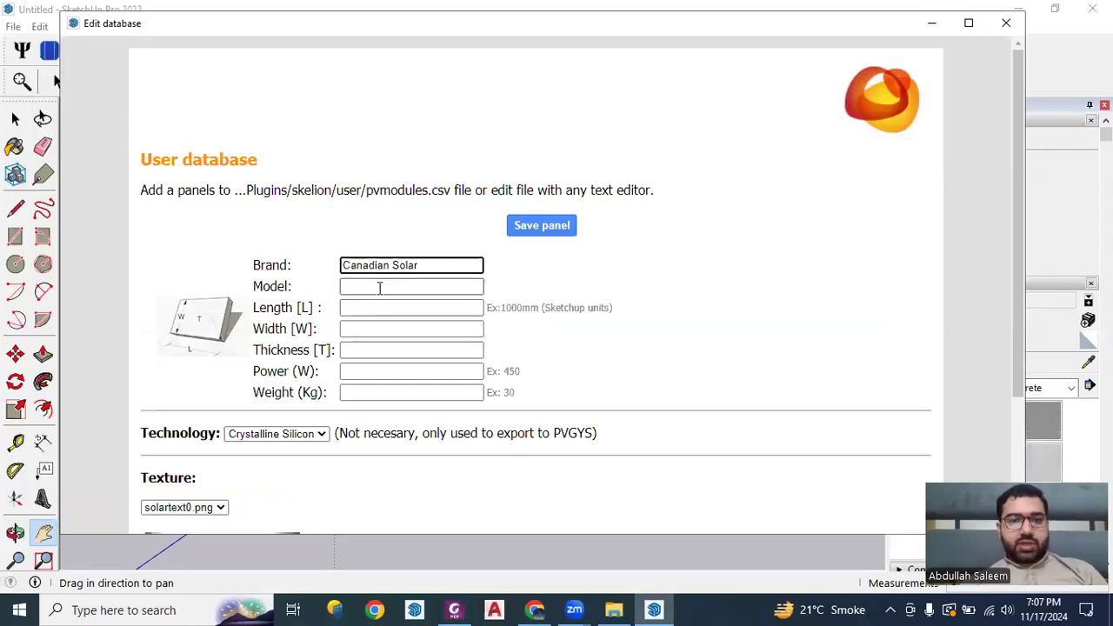
Copy the model name TOPBiHiKu6 from the datasheet's title into the new panel's Model in SketchUp.
click(377, 287)
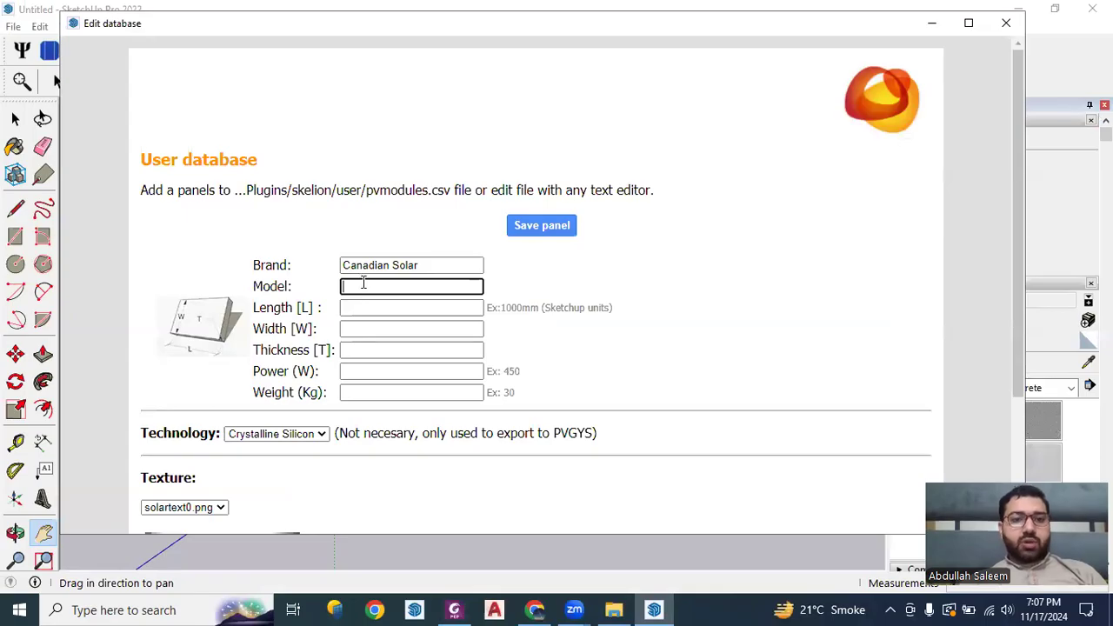
key(alt+Tab)
scroll(380, 249, up, 10)
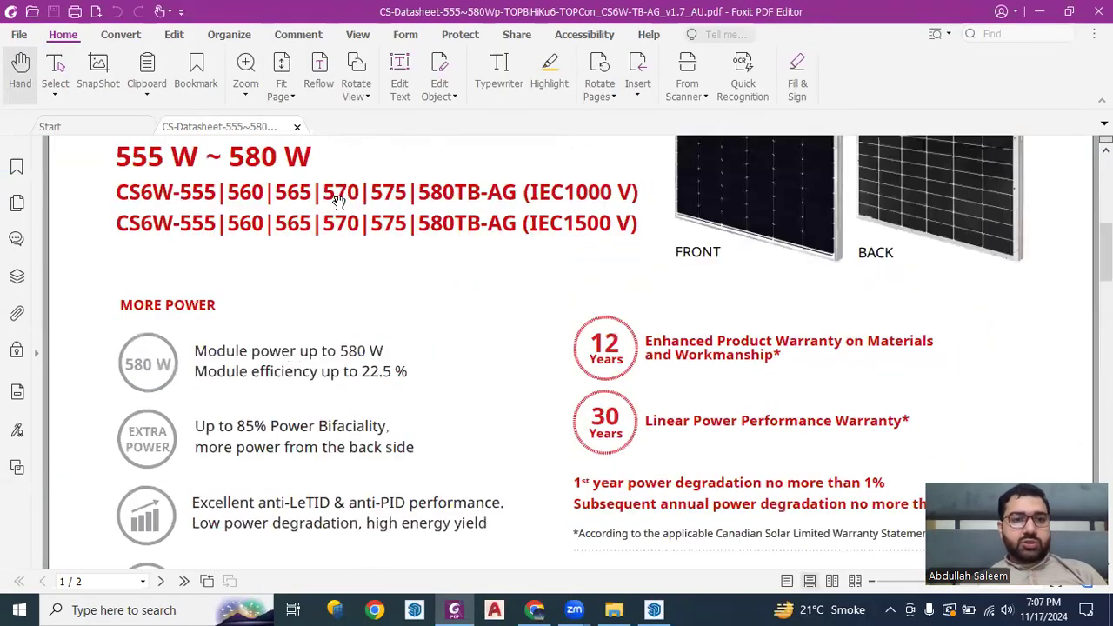
scroll(165, 357, up, 3)
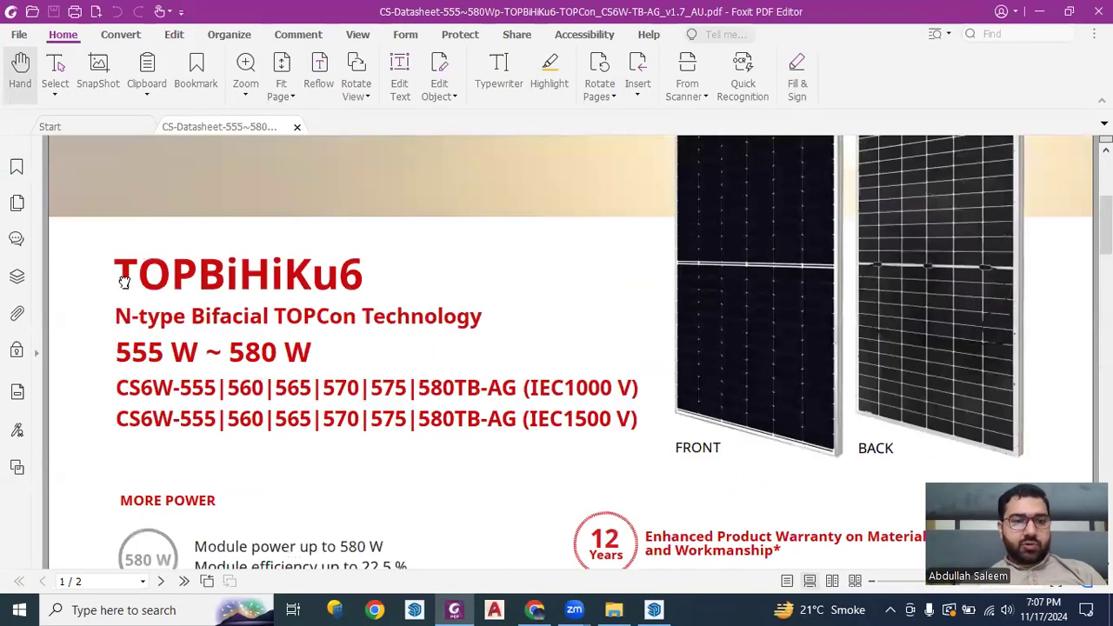
click(54, 70)
drag(114, 273, 362, 280)
key(ctrl+c)
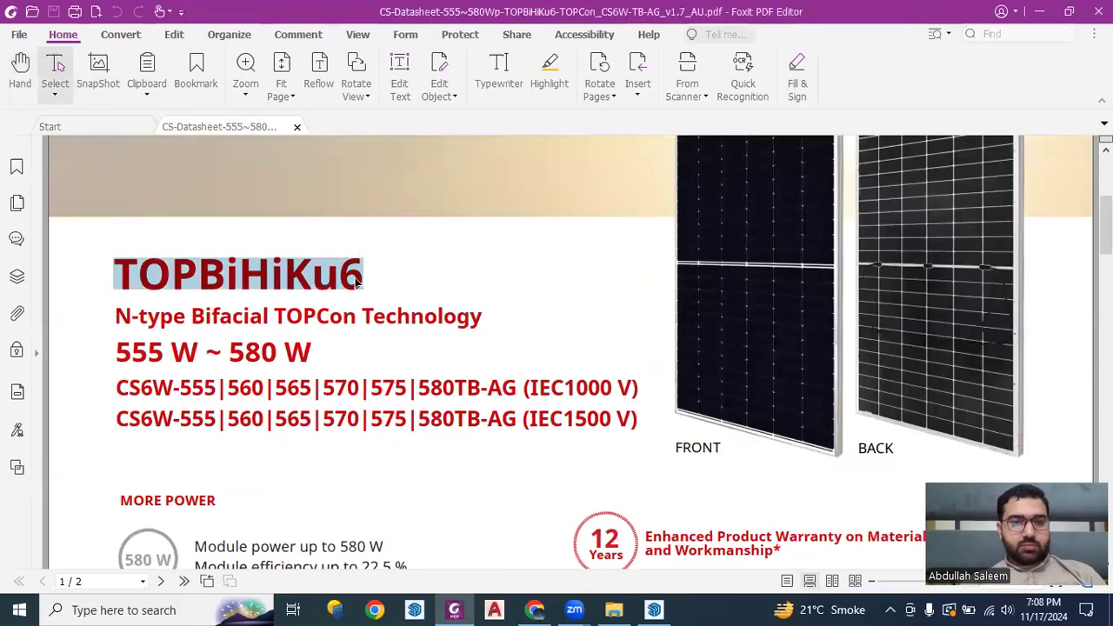
key(alt+Tab)
key(ctrl+v)
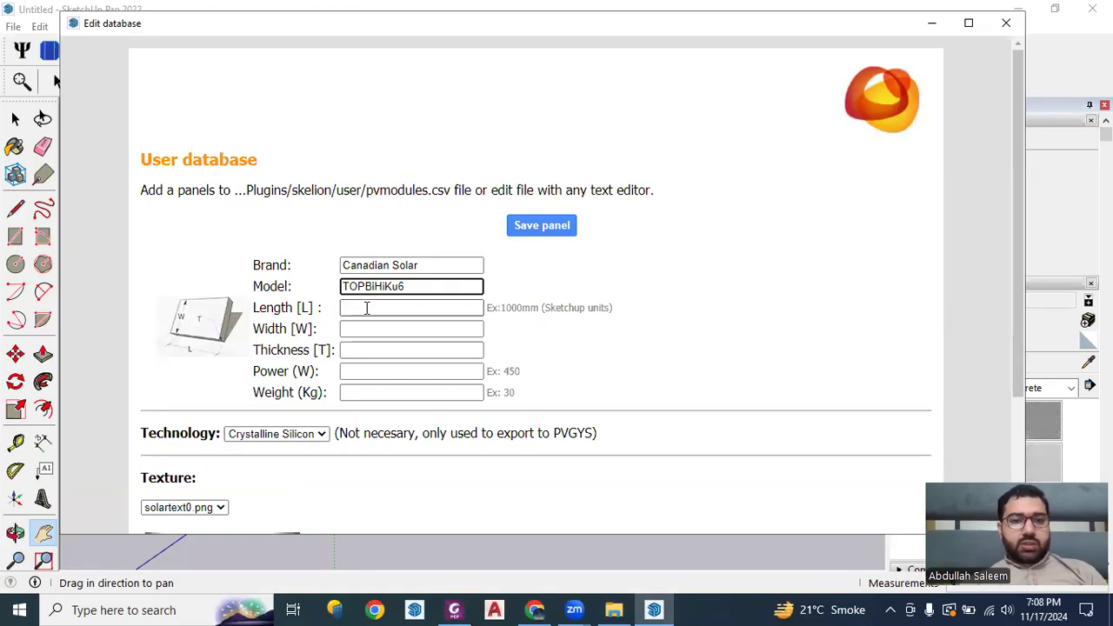
Look up the module dimensions in the datasheet's mechanical data and set the panel's length to 2278mm in the SketchUp user database.
click(366, 308)
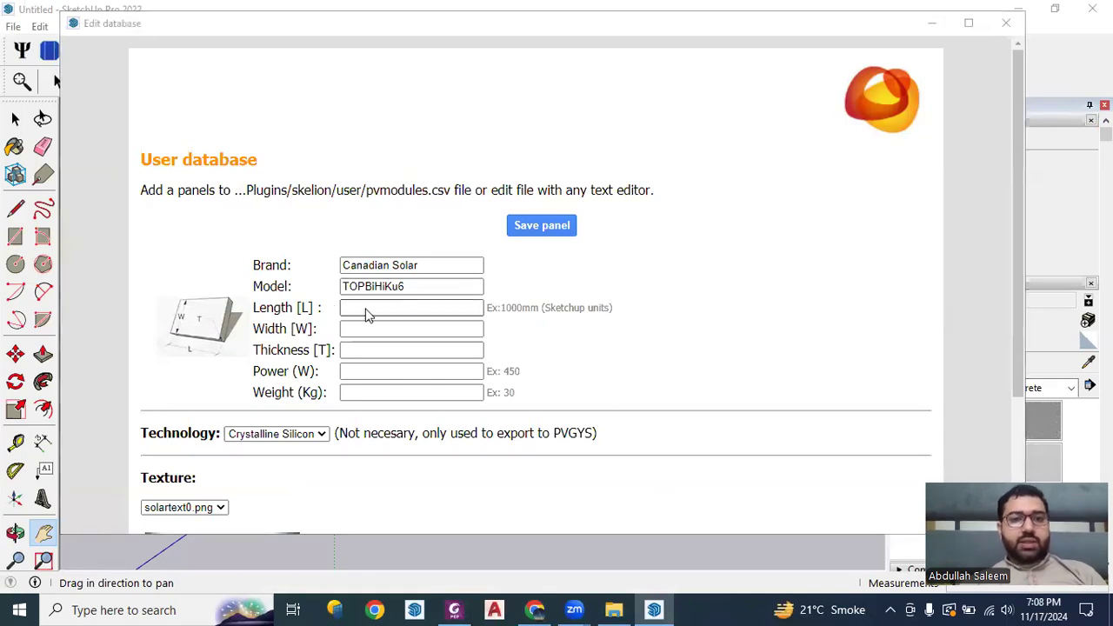
key(alt+Tab)
scroll(440, 327, down, 3)
scroll(440, 327, down, 12)
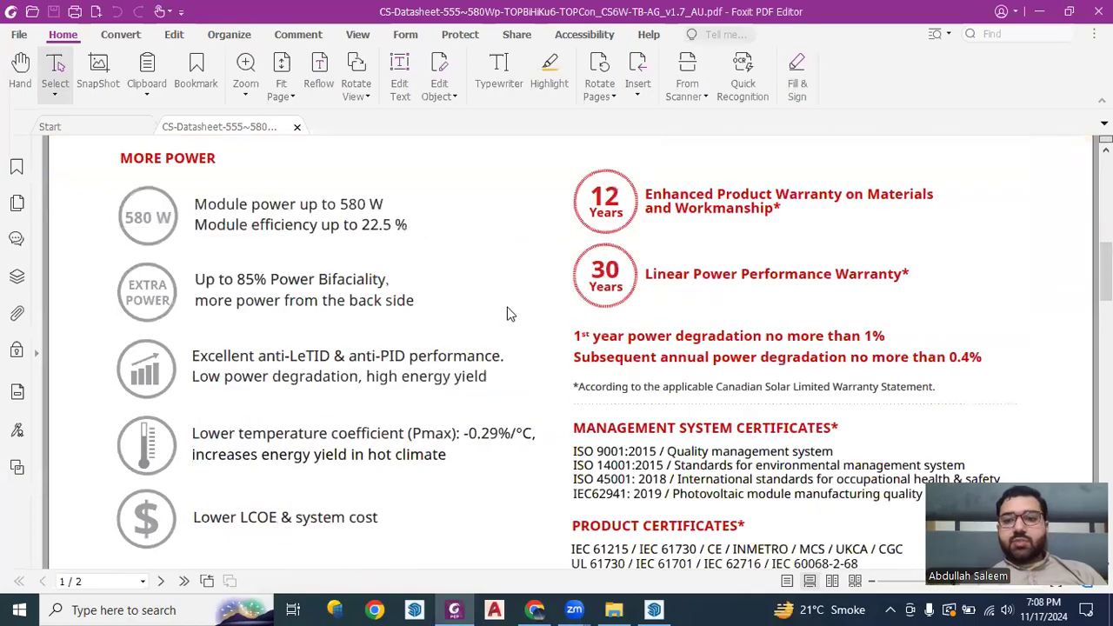
scroll(701, 381, down, 10)
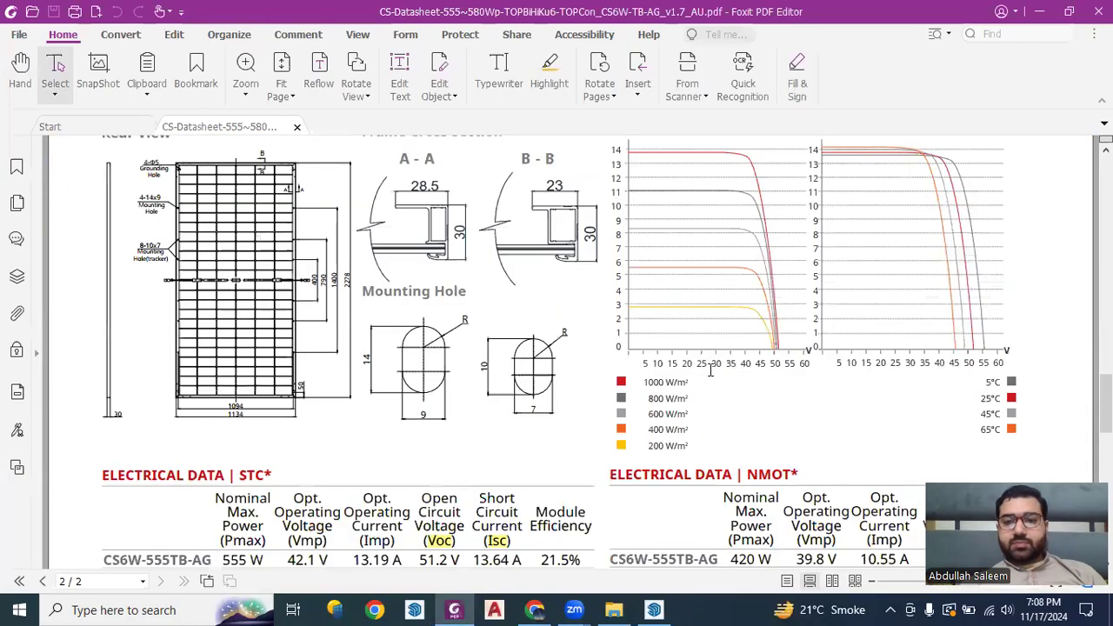
scroll(817, 315, down, 4)
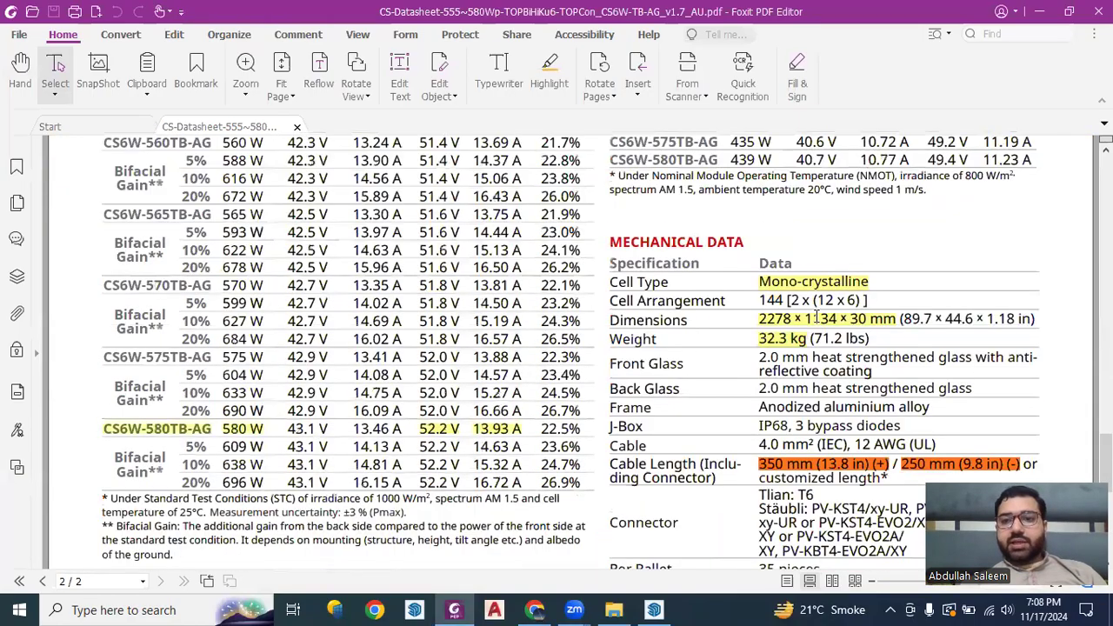
ctrl+scroll(762, 320, up, 1)
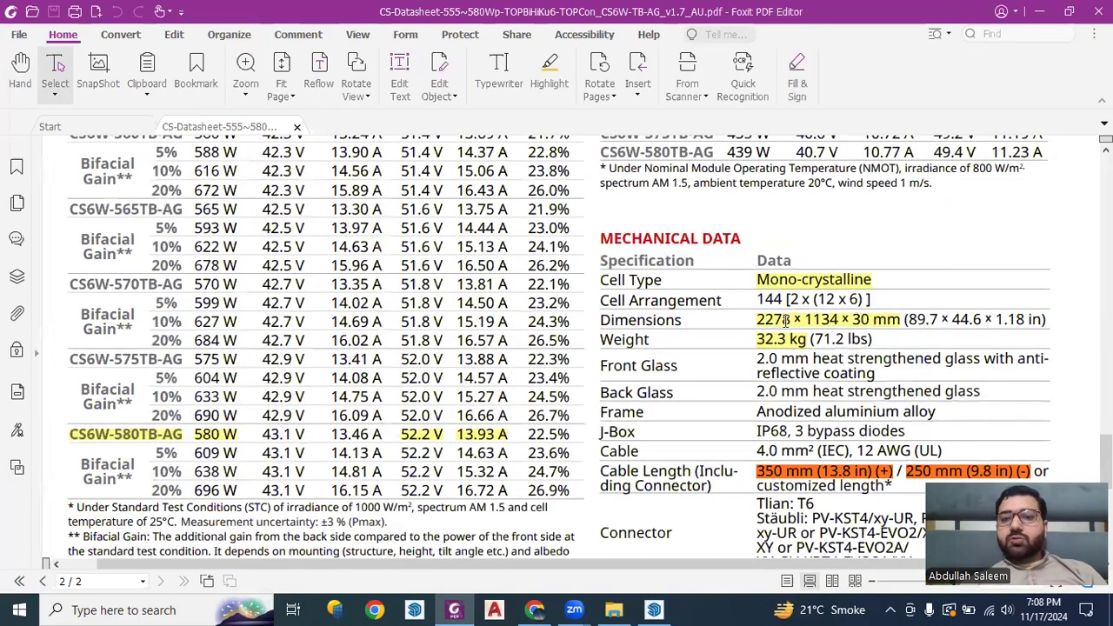
key(alt+Tab)
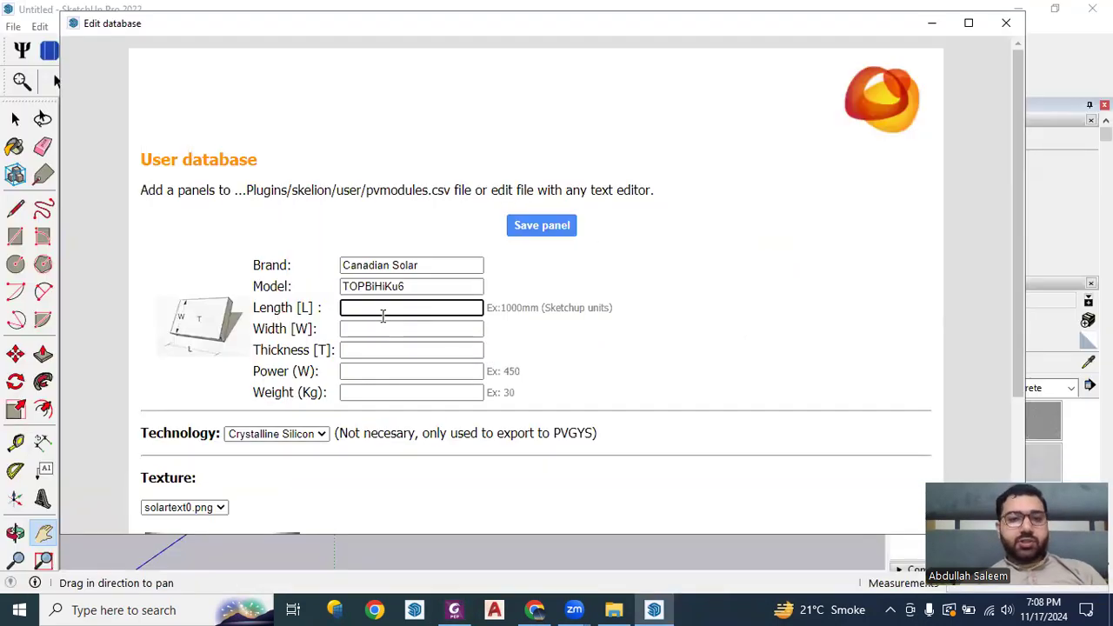
text(2278)
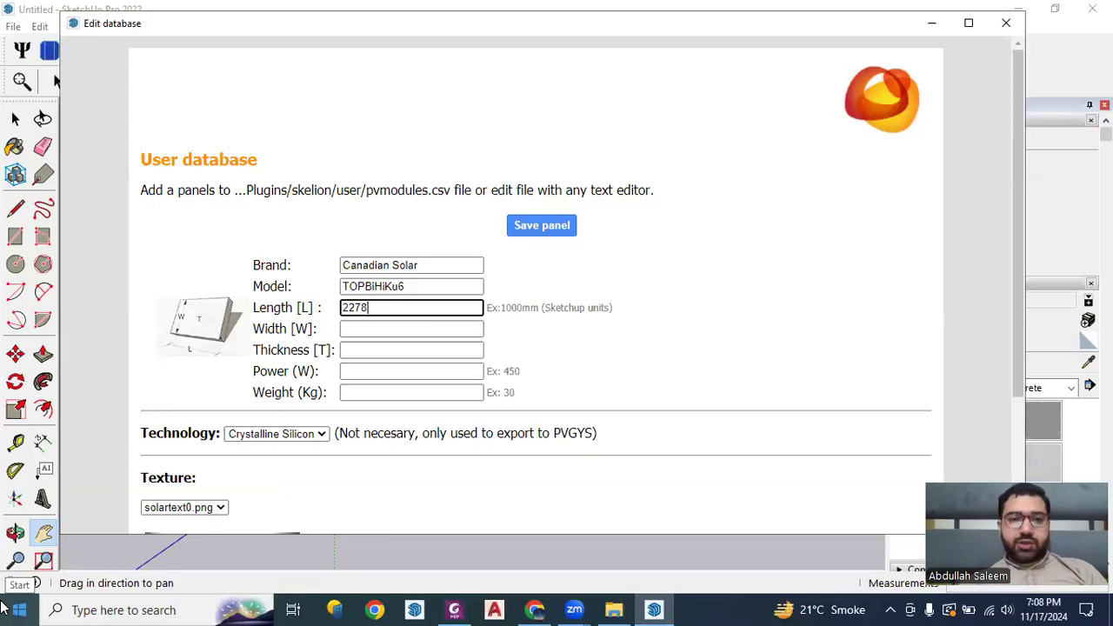
text(mm)
key(Tab)
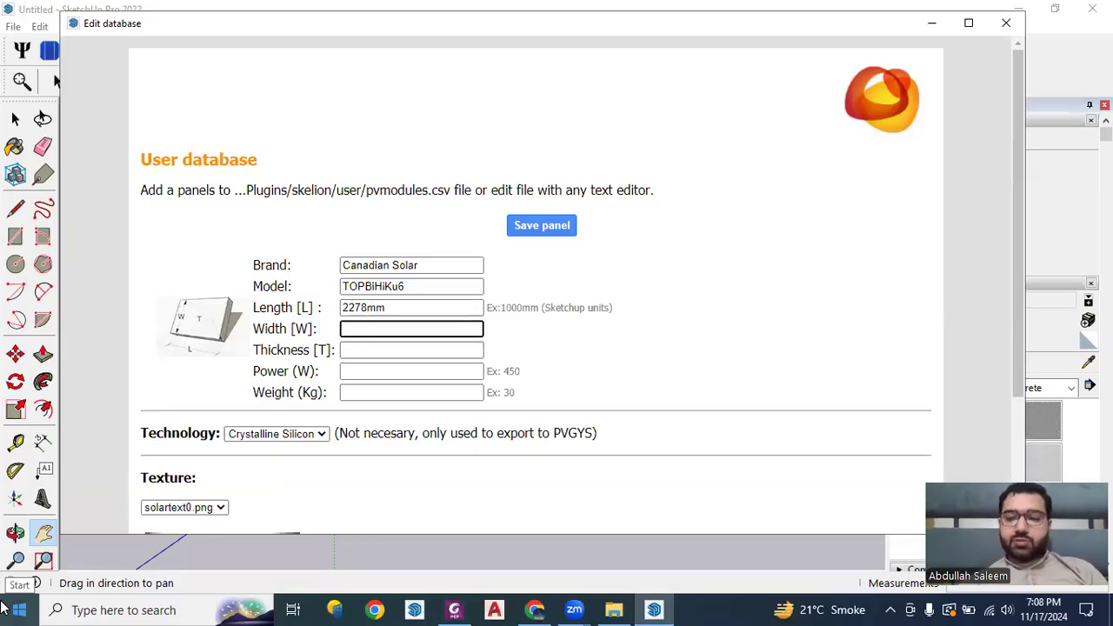
Set the panel's width to 1134mm and its thickness to 30mm.
text(1134)
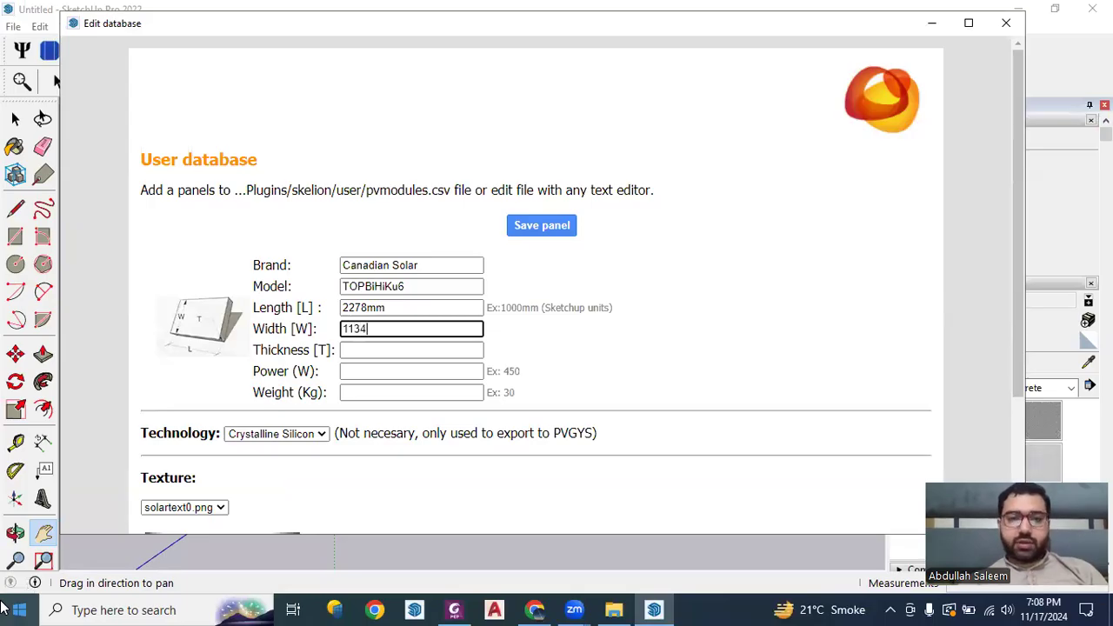
text(mm)
key(Tab)
text(30mm)
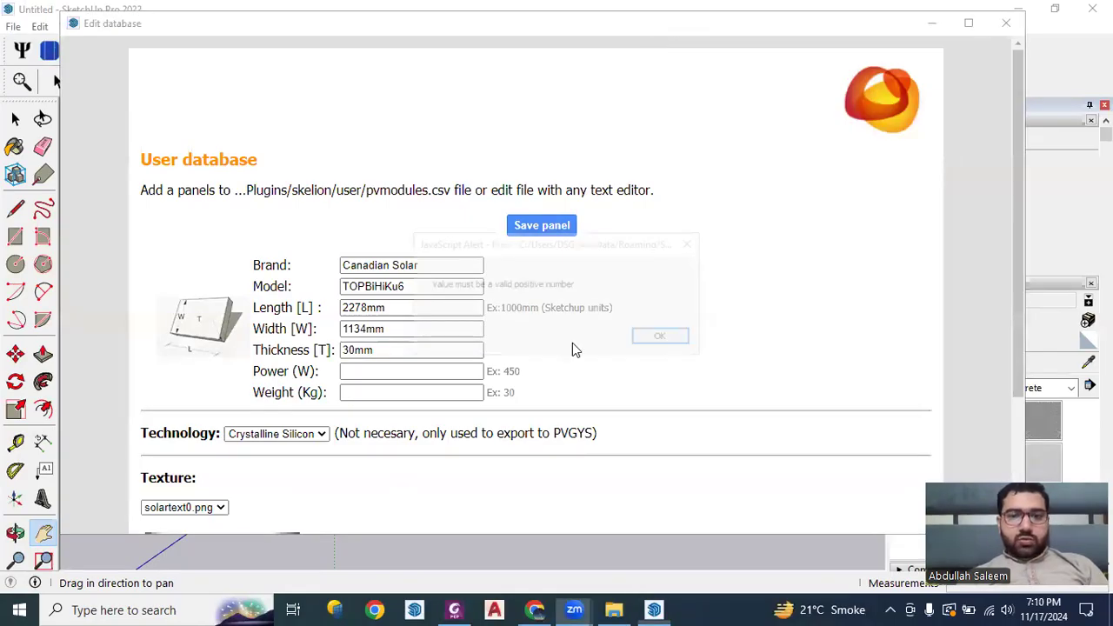
Look up the module's power range under the title on the datasheet's first page in Foxit PDF Editor, then return to SketchUp's user database.
click(658, 337)
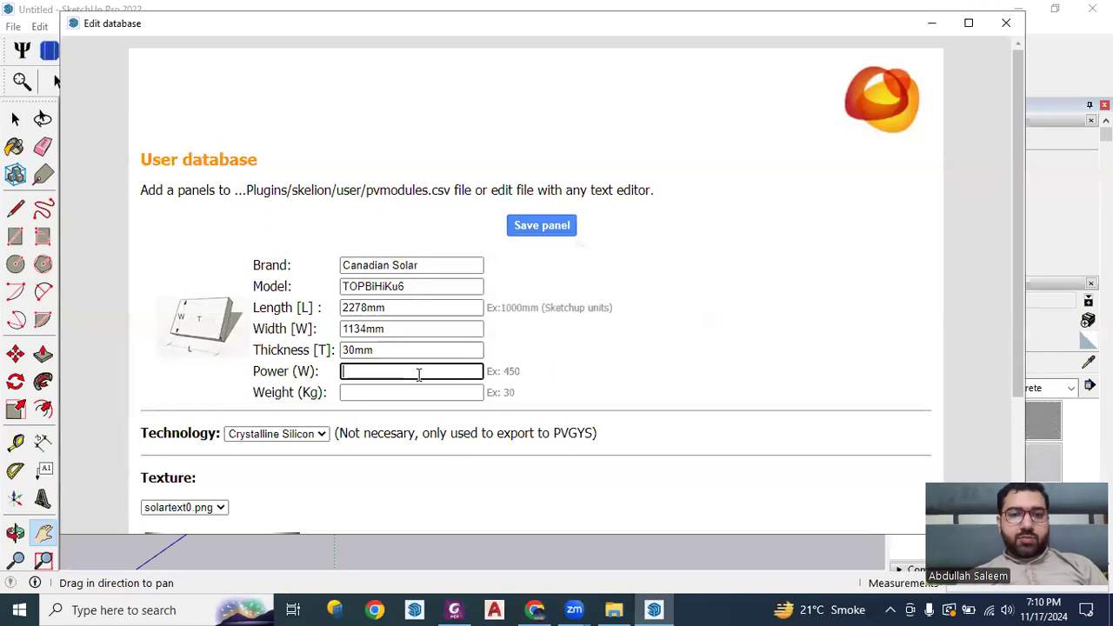
key(alt+Tab)
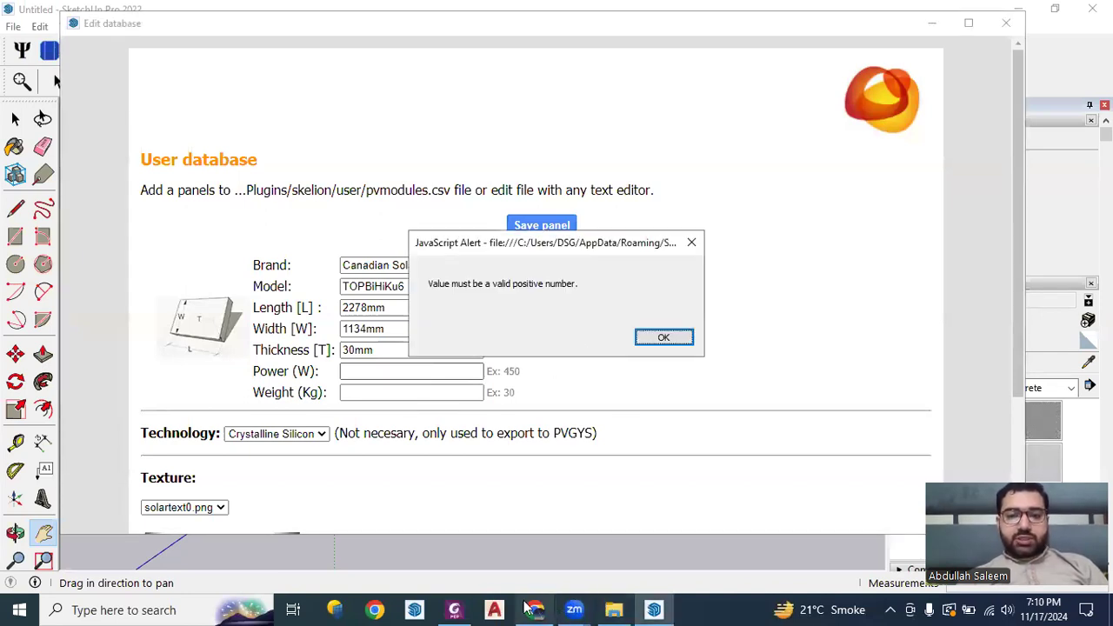
click(456, 609)
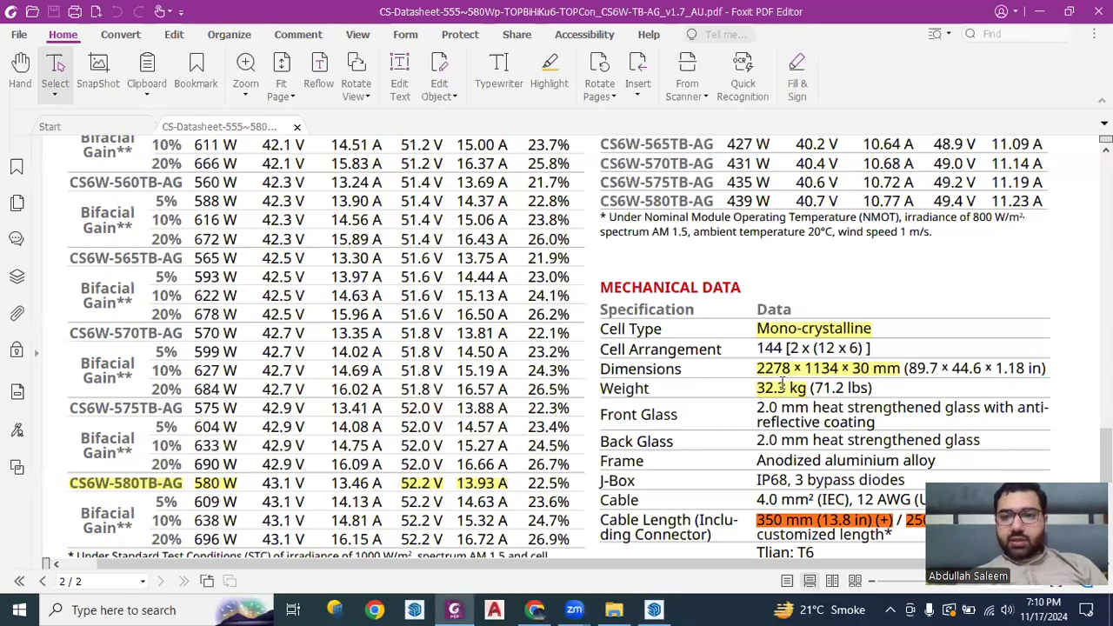
scroll(783, 383, up, 9)
scroll(520, 275, up, 15)
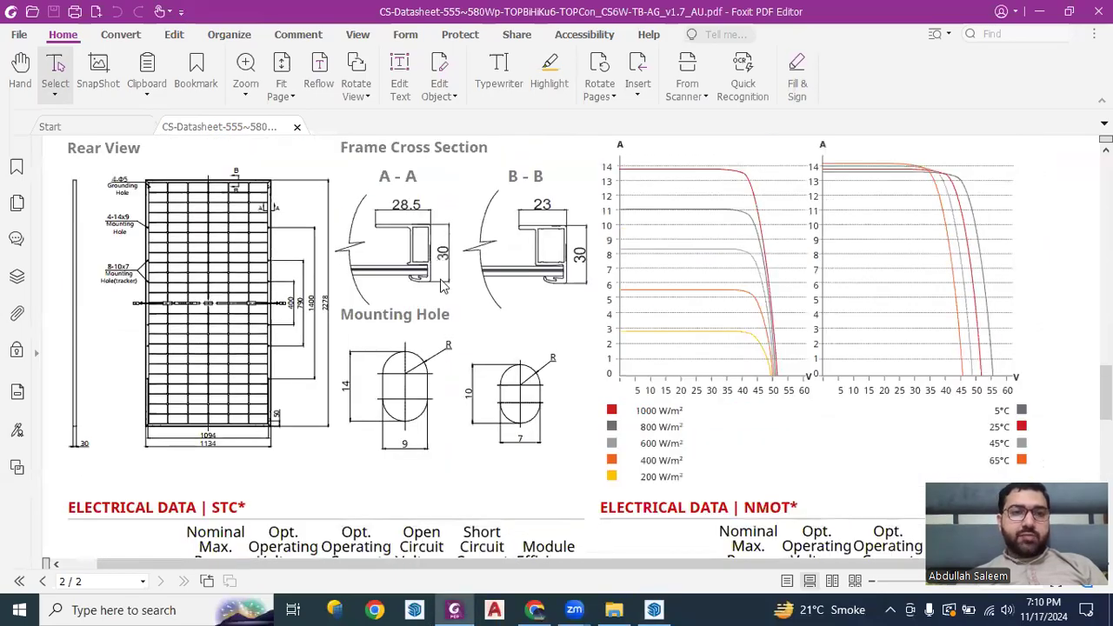
scroll(317, 259, up, 15)
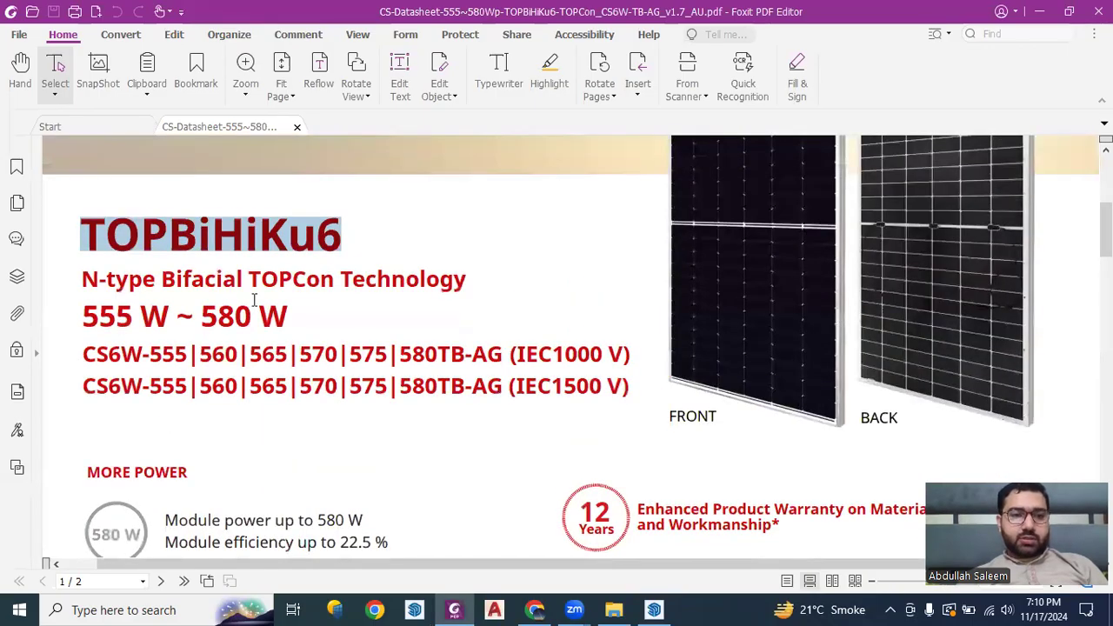
key(alt+Tab)
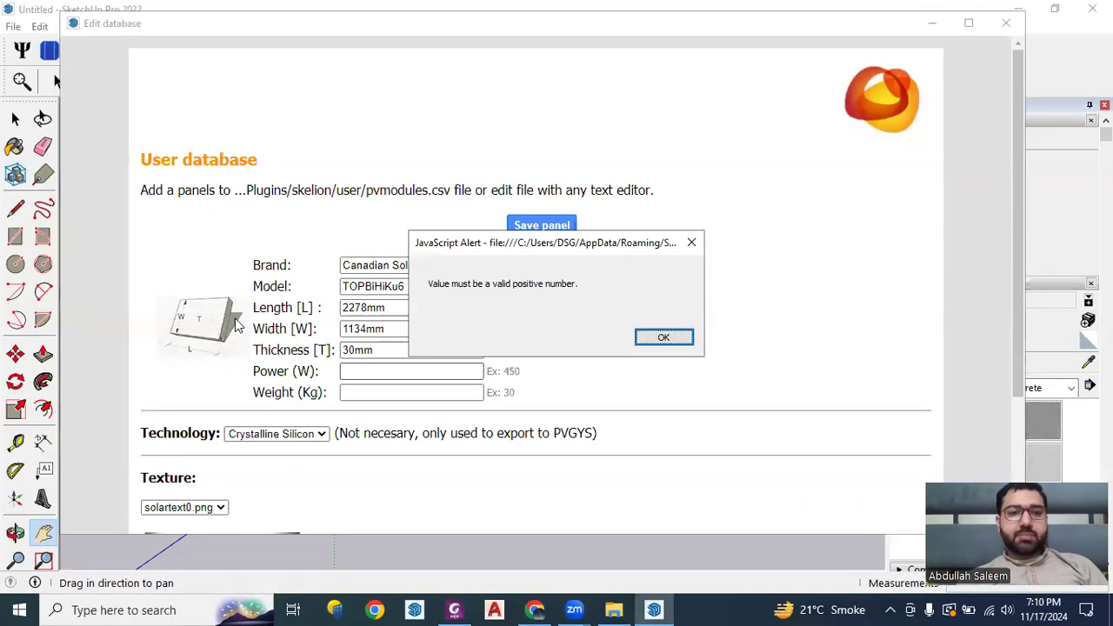
key(alt+Tab)
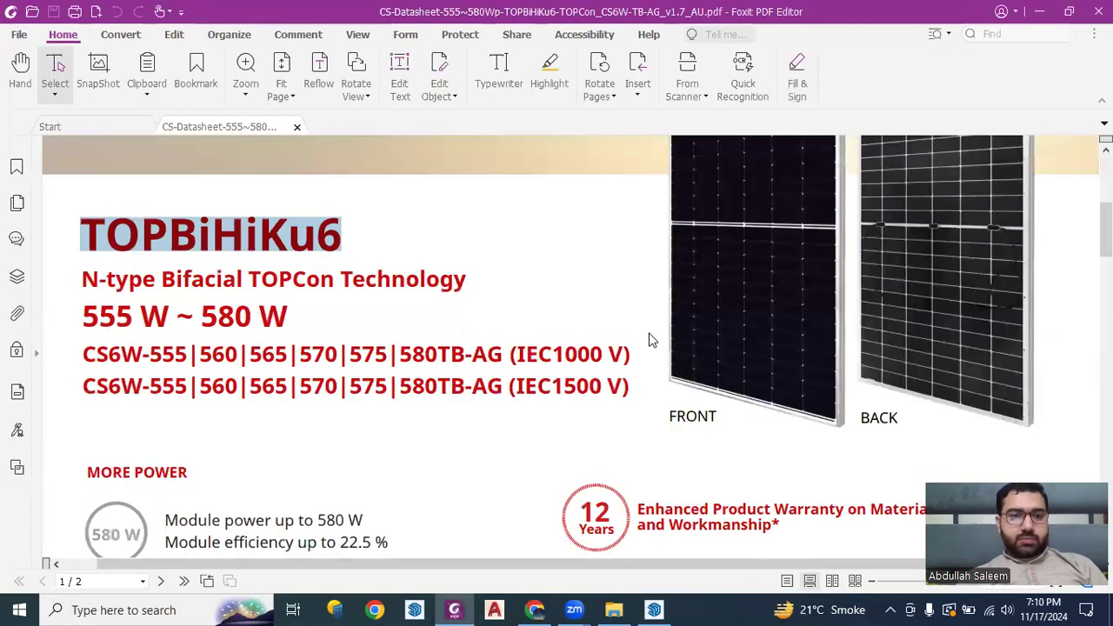
key(alt+Tab)
click(659, 338)
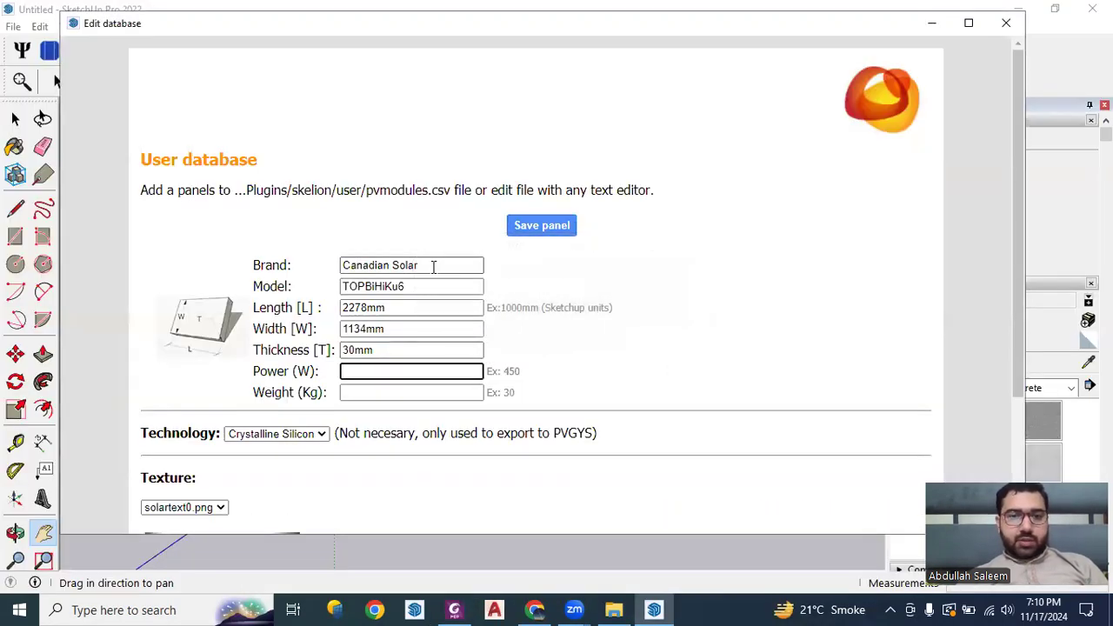
Append the power range (555-580Wp) to the new panel's model name TOPBiHiKu6.
click(417, 287)
click(638, 340)
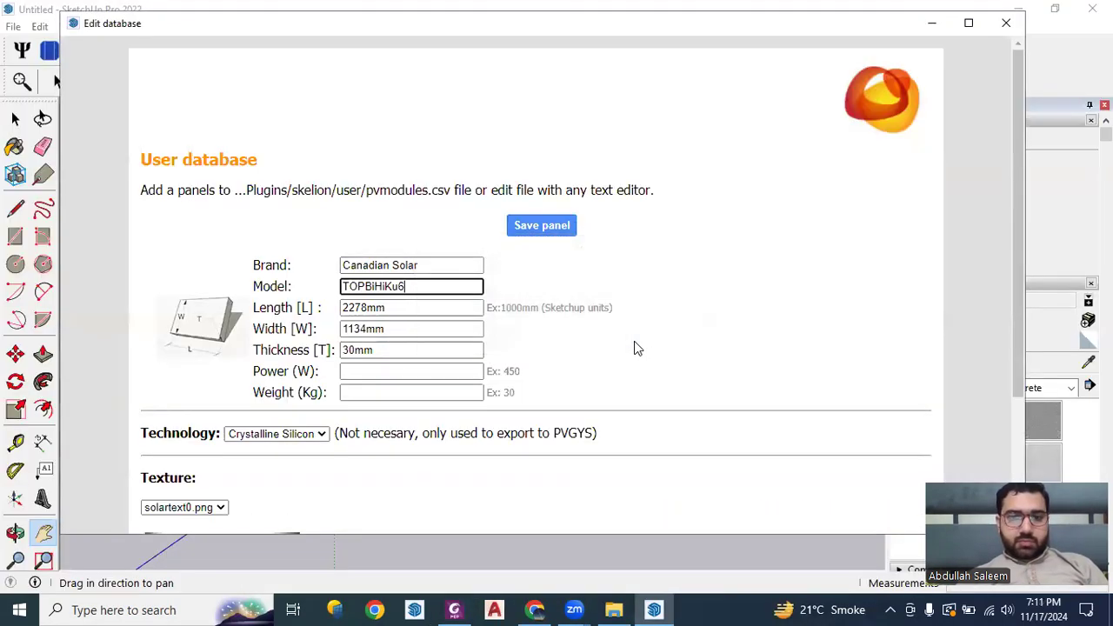
text(()
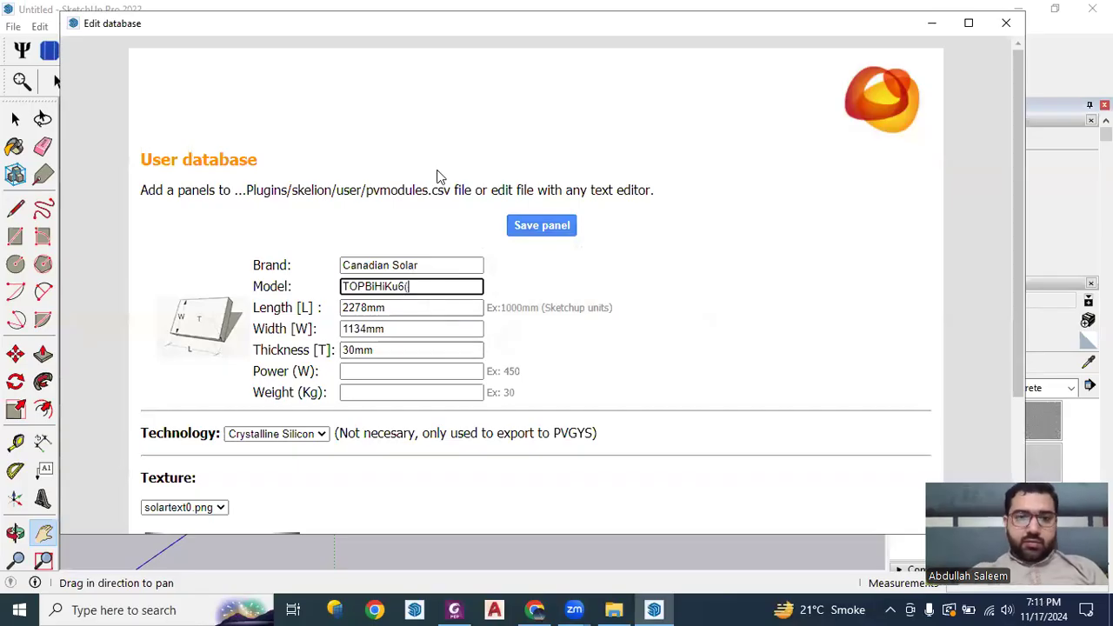
text(580)
text(-)
text(60)
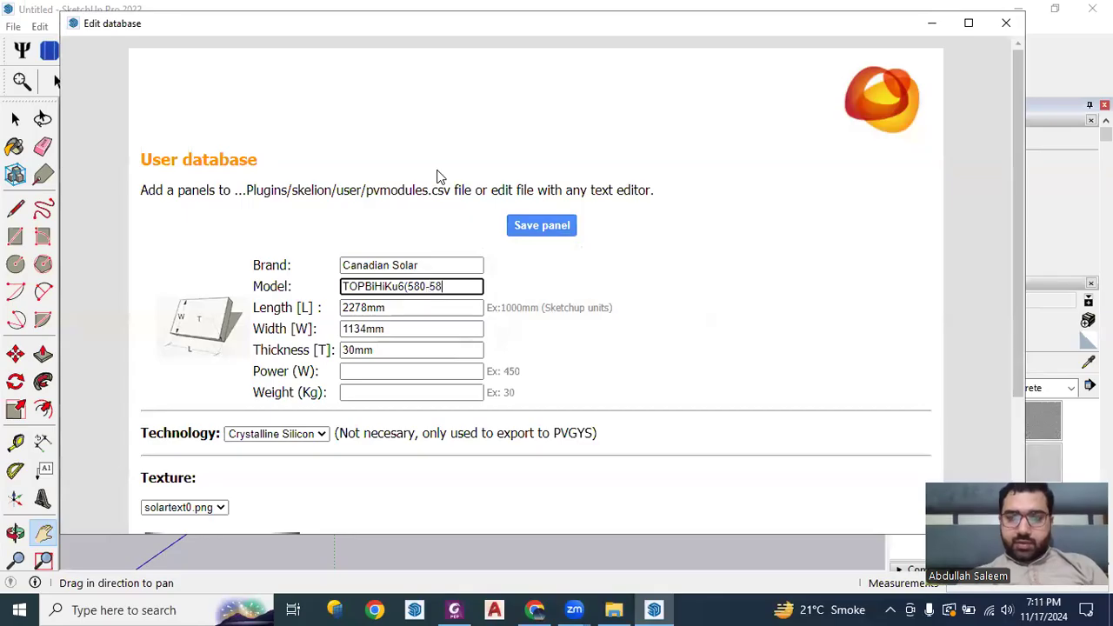
key(BackSpace)
key(BackSpace)
key(BackSpace)
key(BackSpace)
key(BackSpace)
text(55-580)Wp))
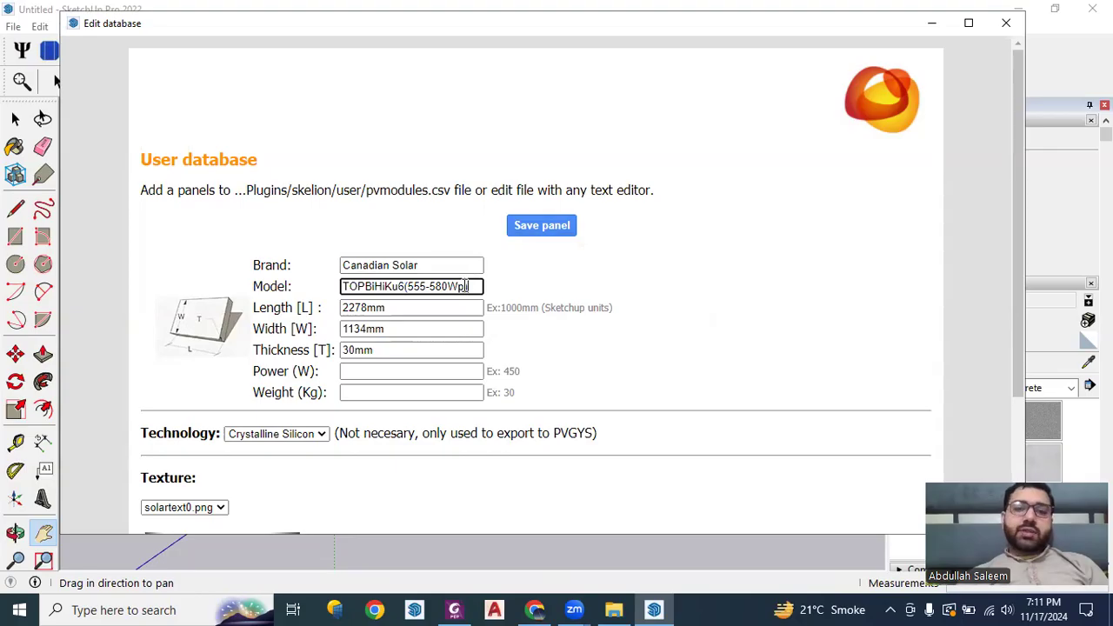
drag(462, 289, 471, 288)
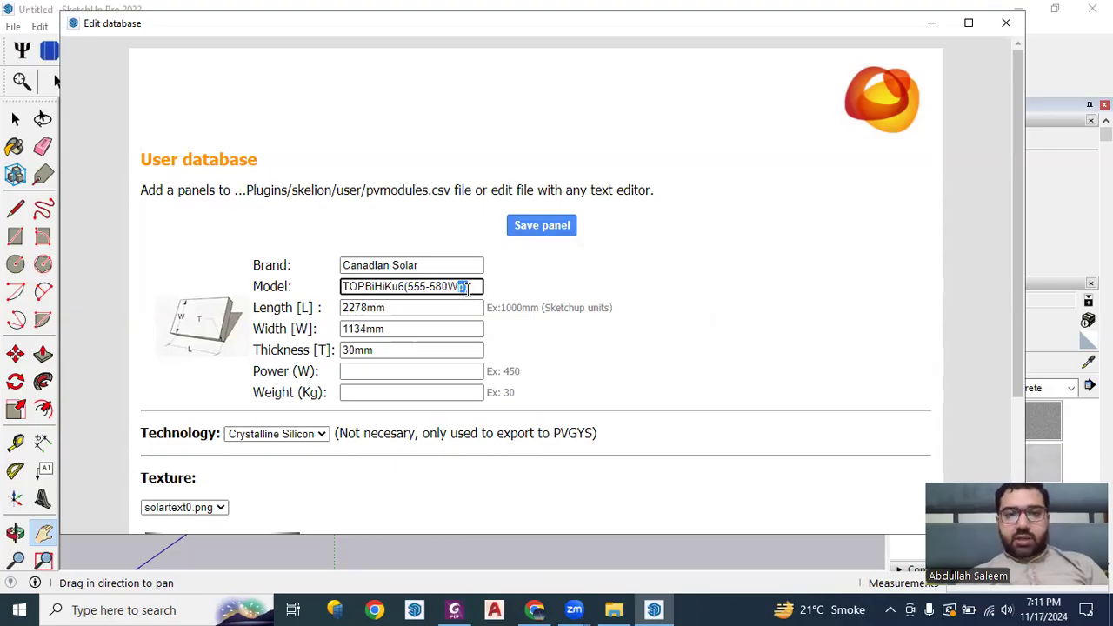
mouse_move(467, 290)
mouse_down()
mouse_move(432, 289)
mouse_move(449, 291)
mouse_up()
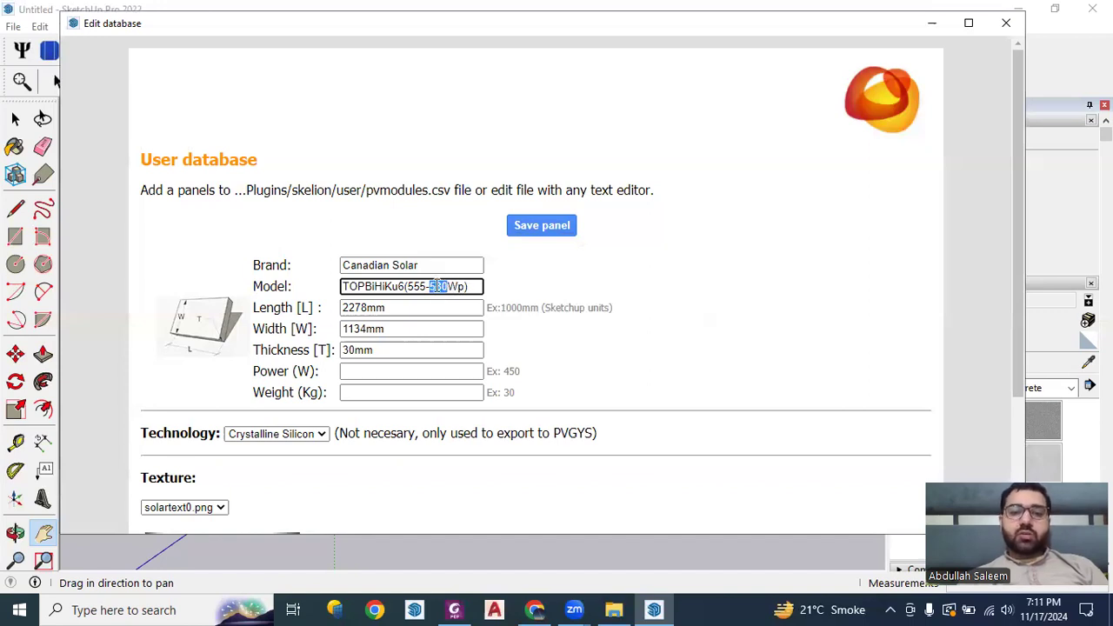
Set the new panel's power to 580 W.
scroll(430, 297, down, 2)
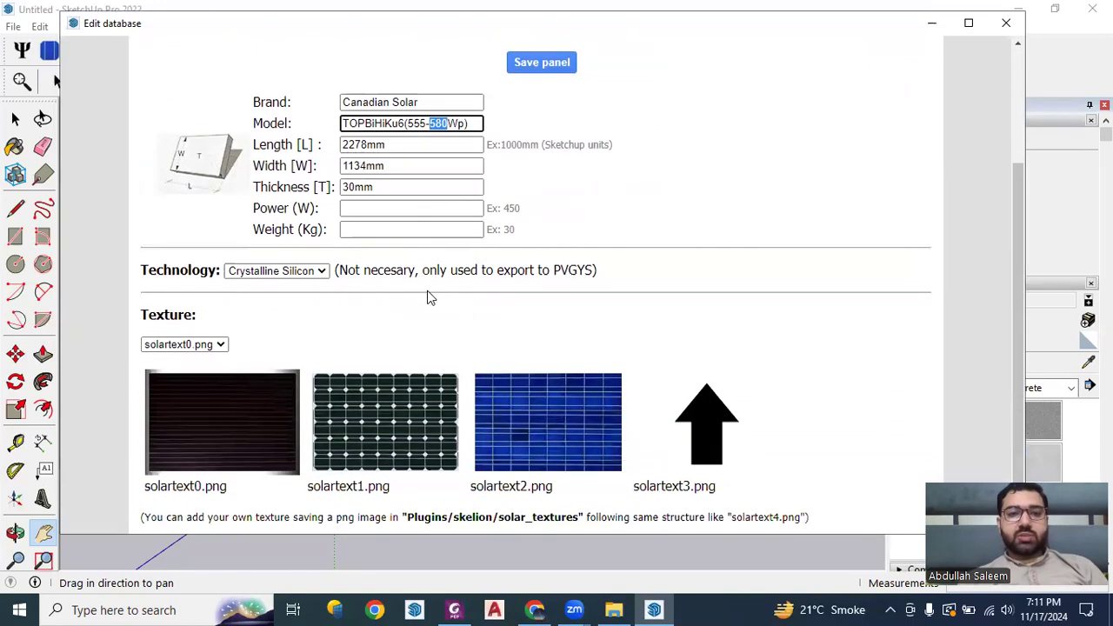
click(388, 213)
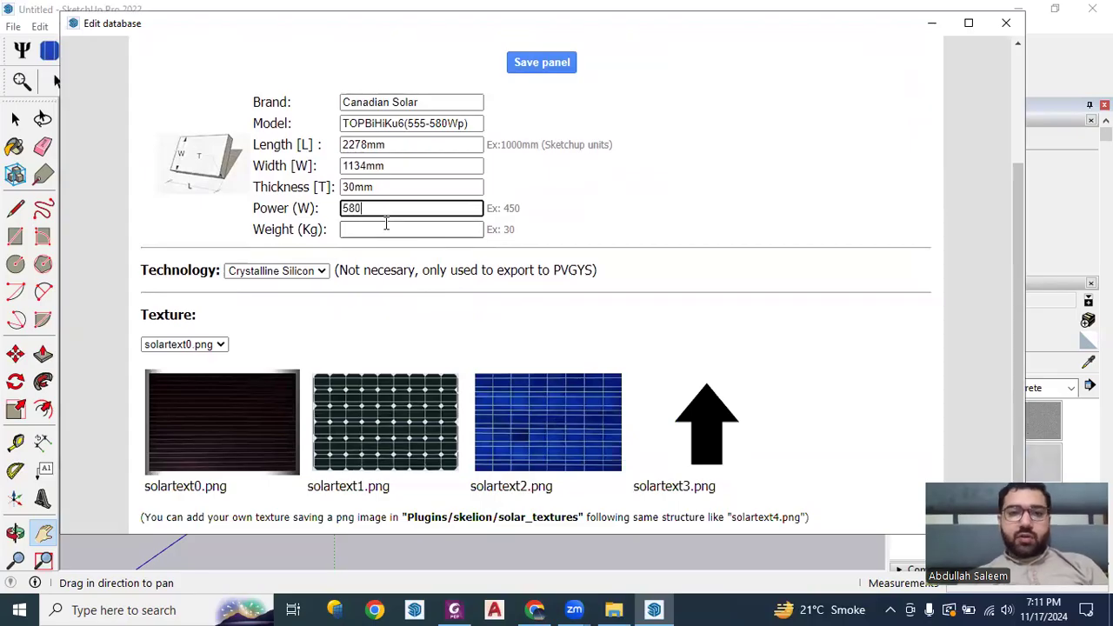
drag(369, 208, 329, 209)
click(367, 208)
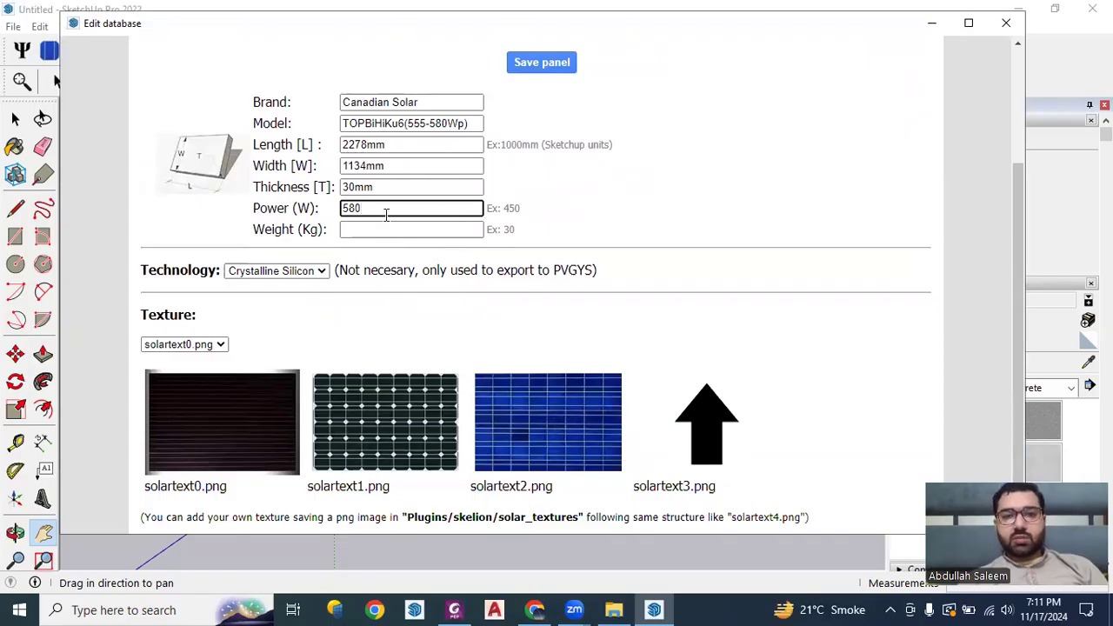
drag(407, 122, 459, 124)
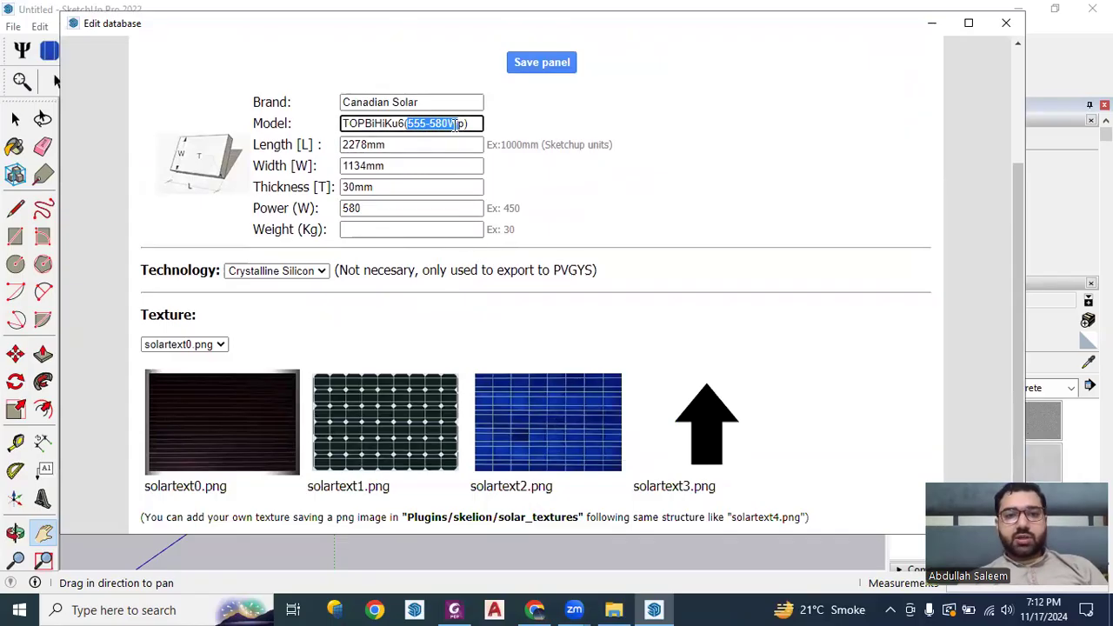
click(364, 214)
double_click(357, 214)
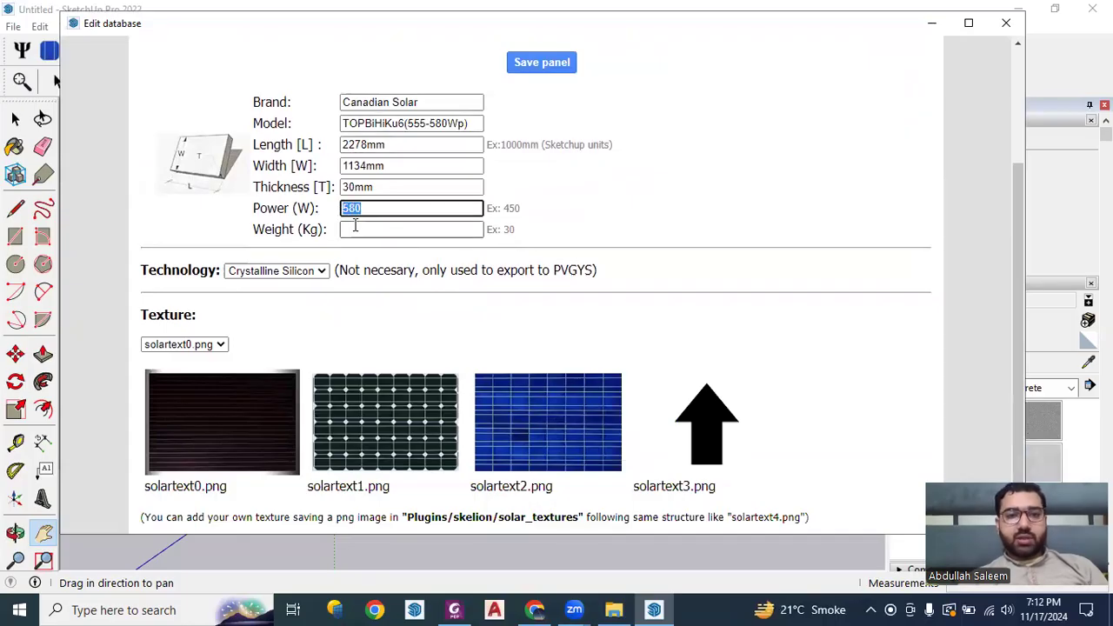
Look up the module weight in the datasheet's mechanical data and set the panel's weight to 32.3 kg in the SketchUp user database.
click(353, 230)
key(alt+Tab)
scroll(653, 308, down, 4)
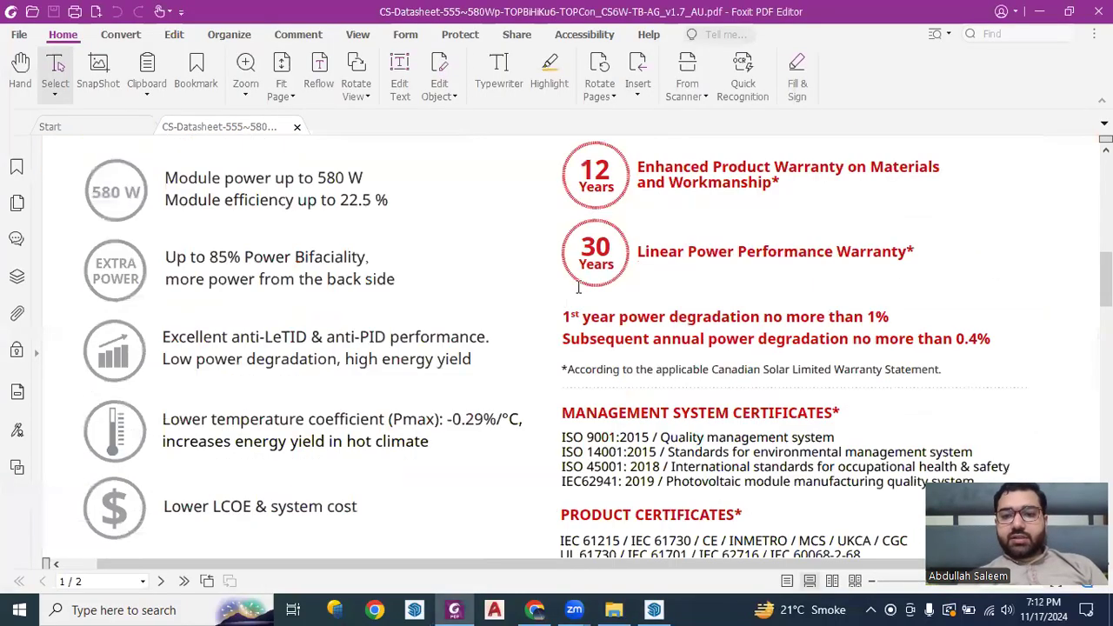
scroll(753, 344, down, 5)
scroll(755, 345, down, 1)
scroll(786, 278, up, 12)
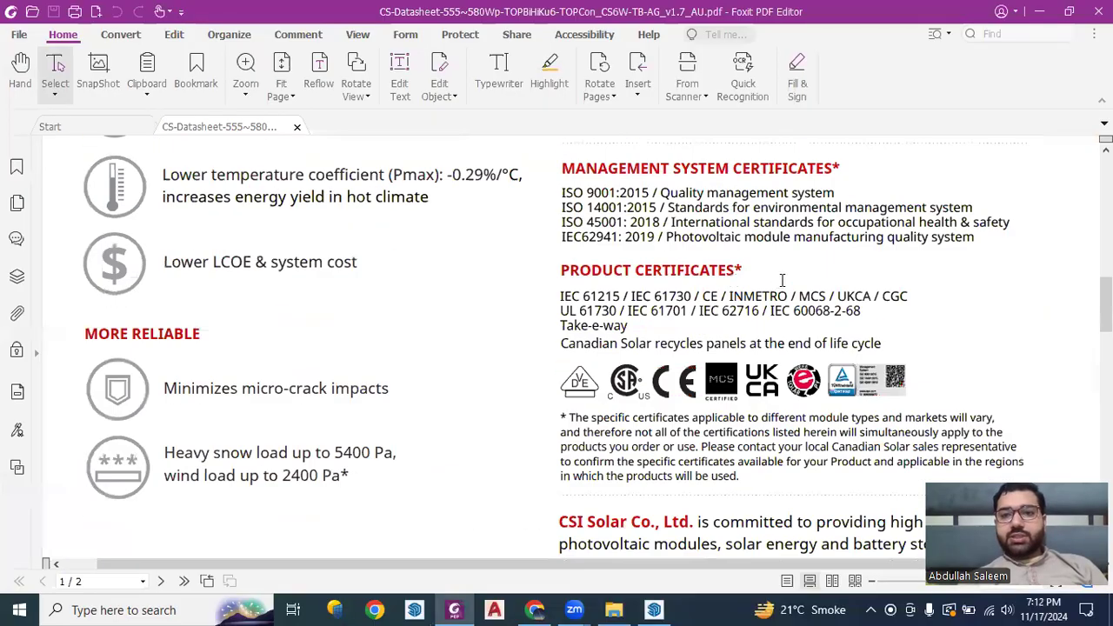
scroll(786, 267, down, 6)
scroll(783, 274, down, 10)
middle_click(787, 291)
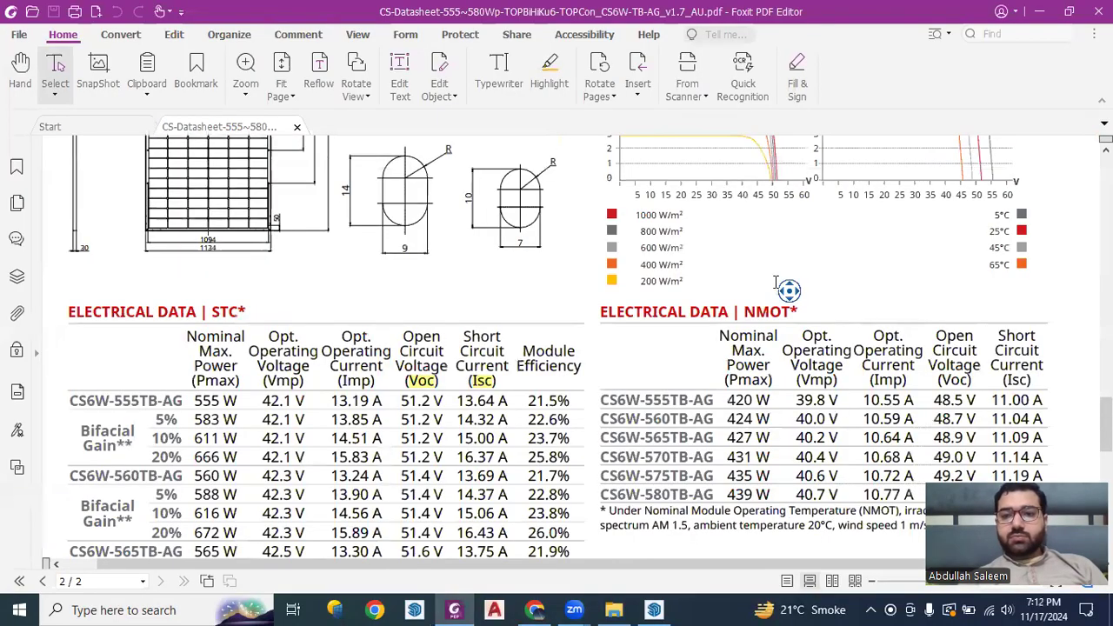
click(800, 353)
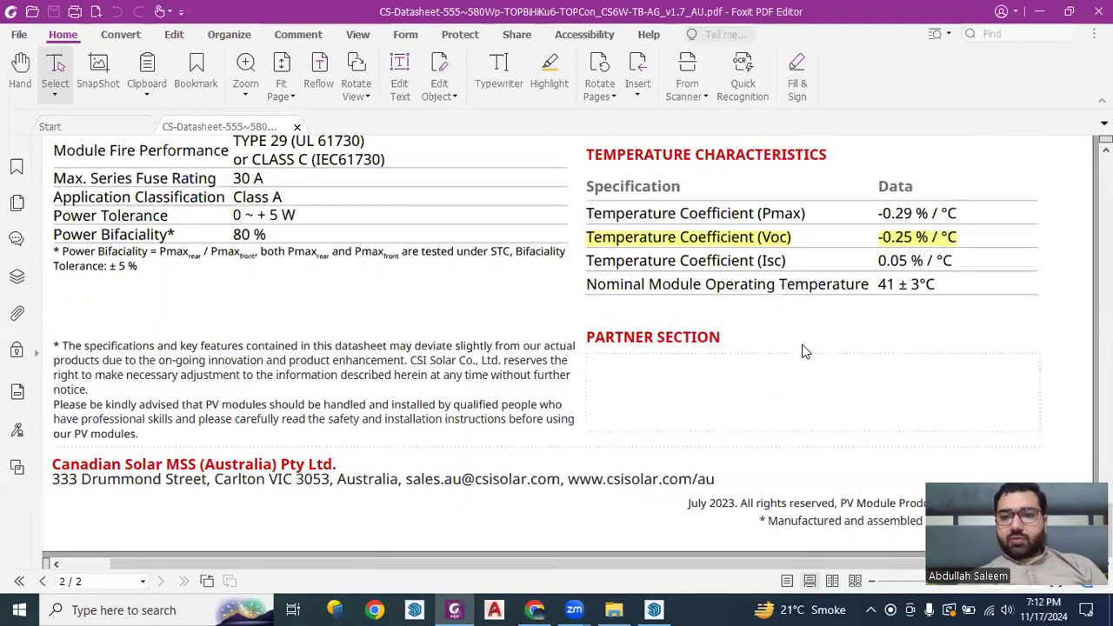
scroll(992, 287, up, 5)
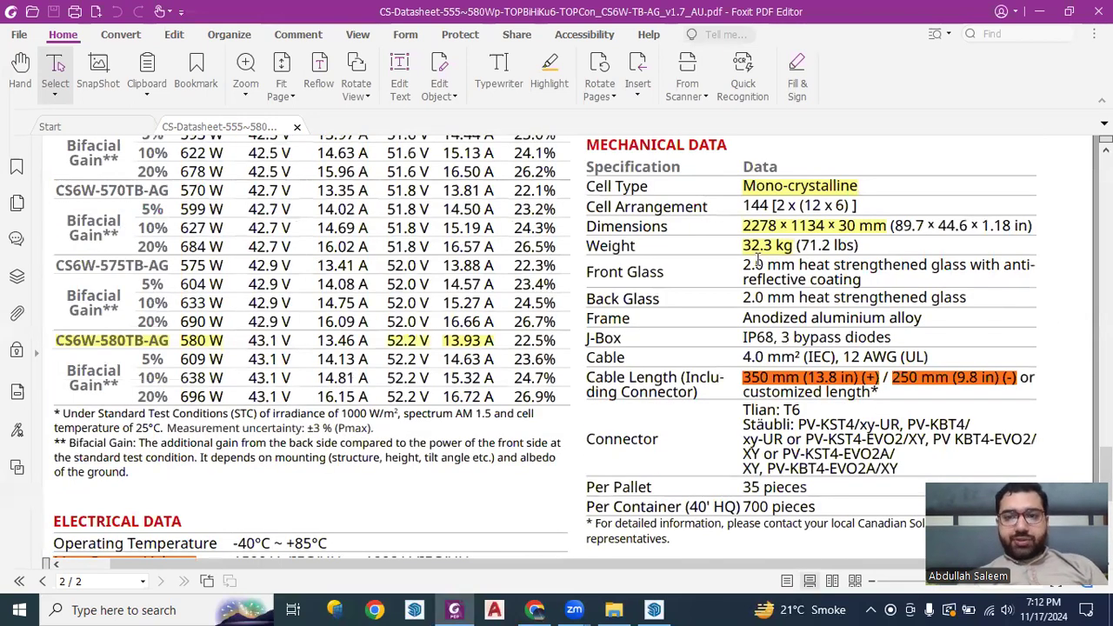
key(alt+Tab)
click(663, 338)
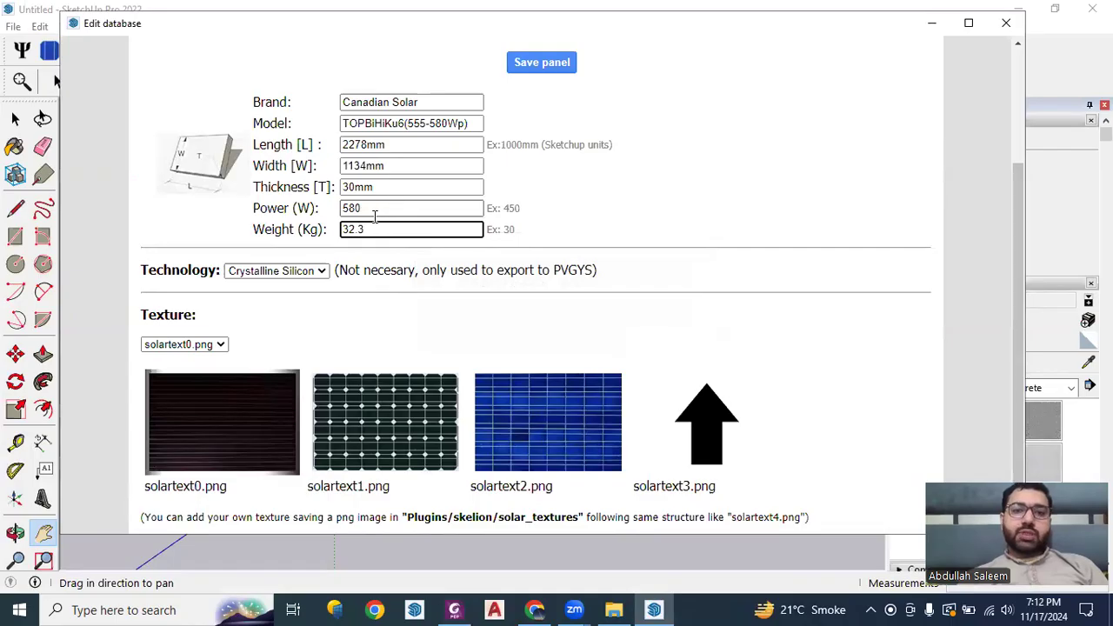
click(377, 215)
Keep Crystalline Silicon as the panel's technology and choose solartext1.png as its texture.
scroll(586, 201, down, 1)
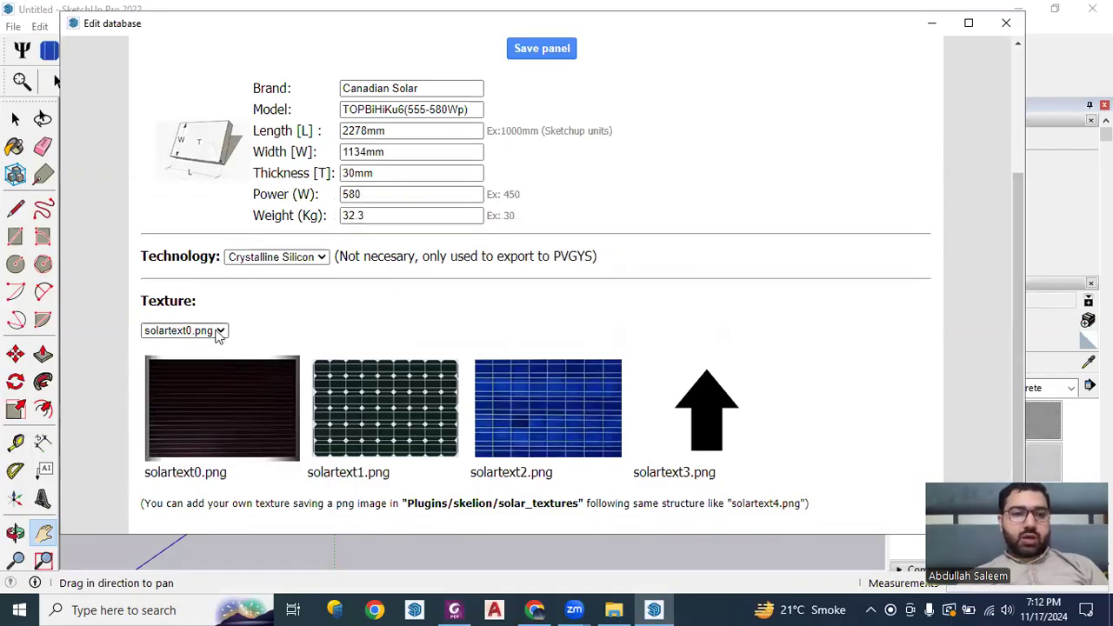
click(278, 259)
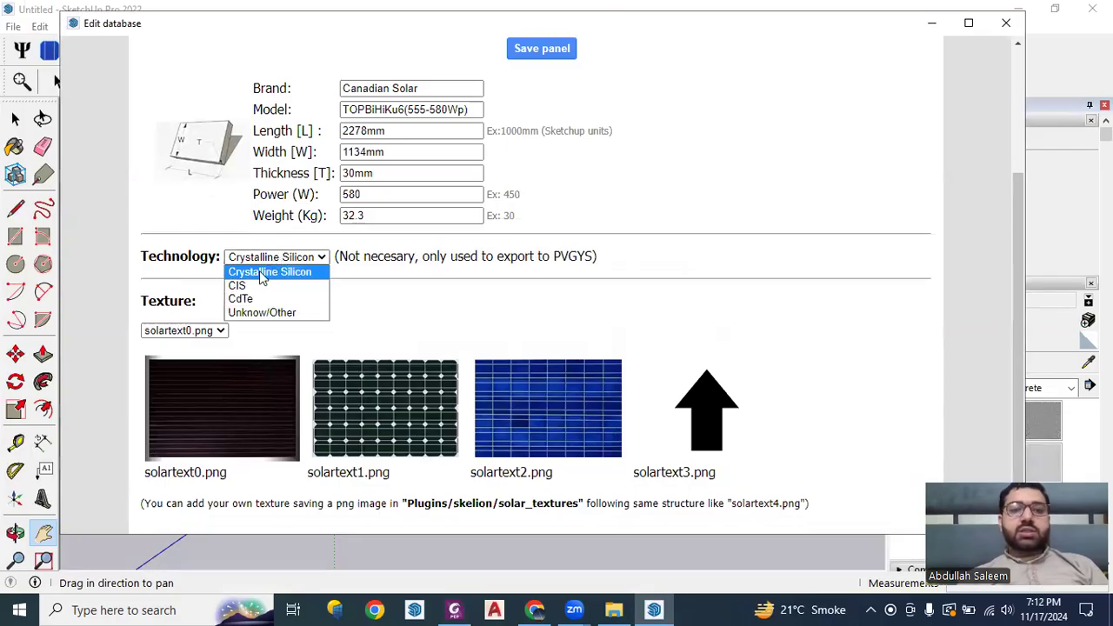
click(265, 278)
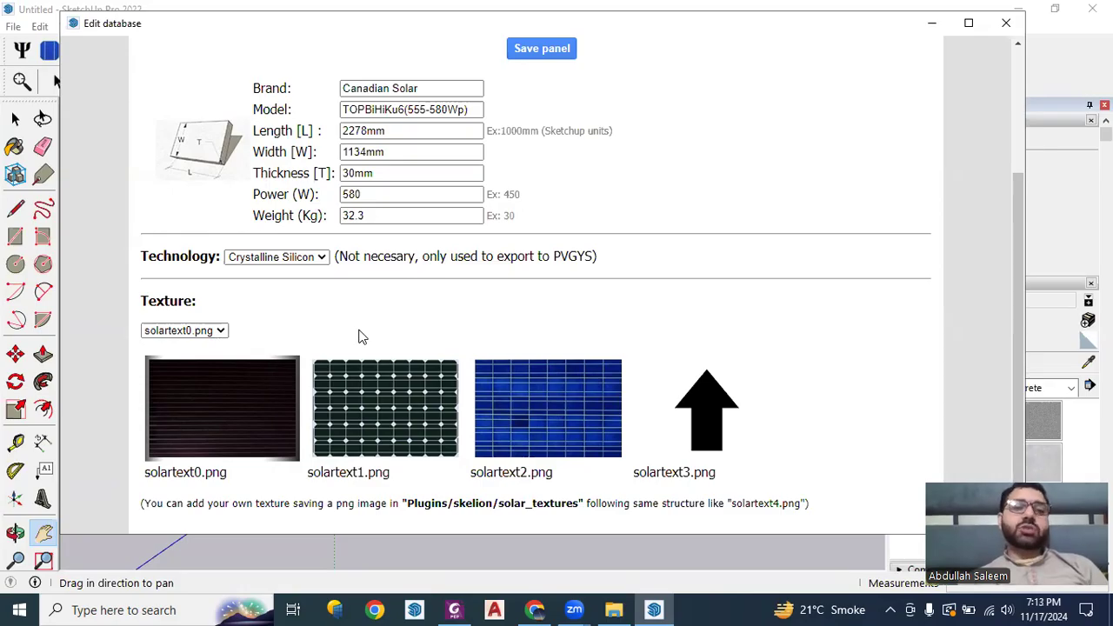
click(209, 331)
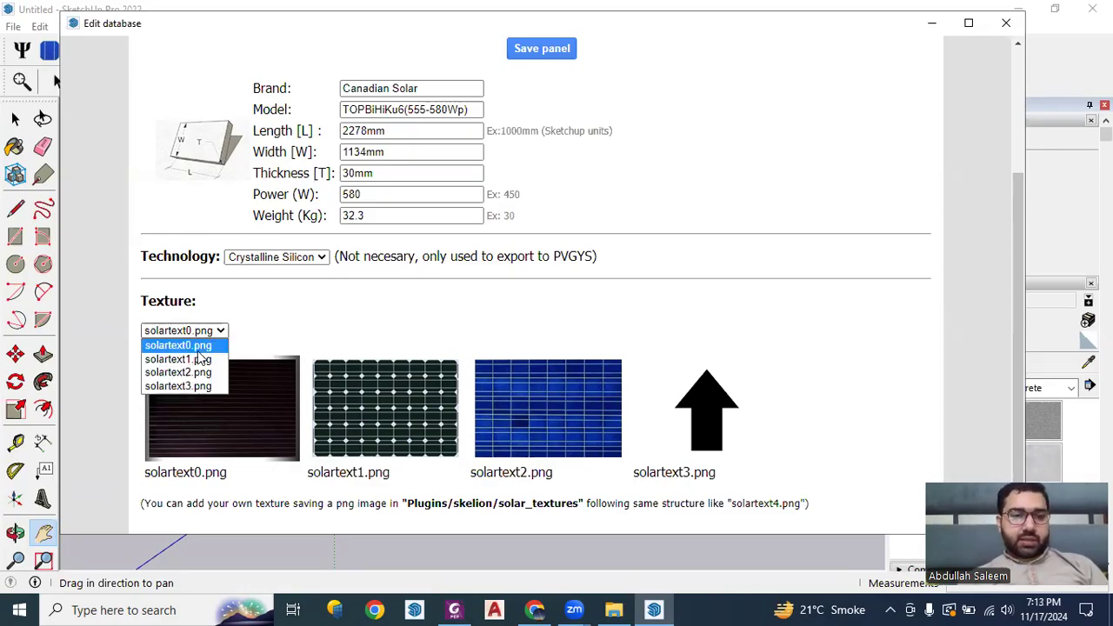
click(198, 360)
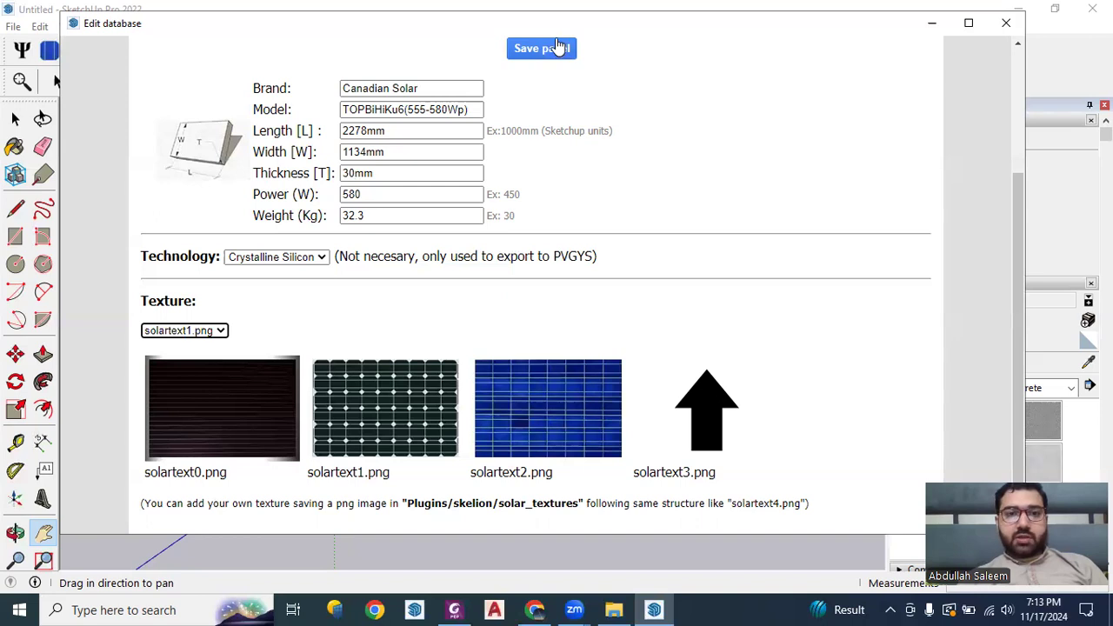
Compare the panel's entered length and model details with the dimensions in the datasheet's mechanical data.
key(alt+Tab)
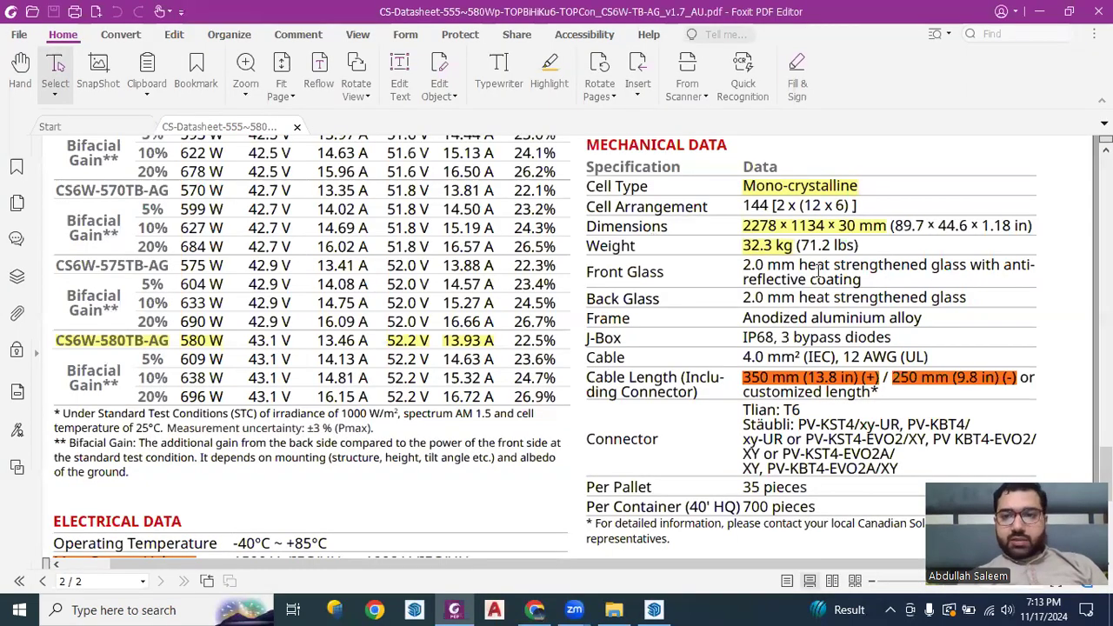
drag(746, 226, 824, 227)
key(alt+Tab)
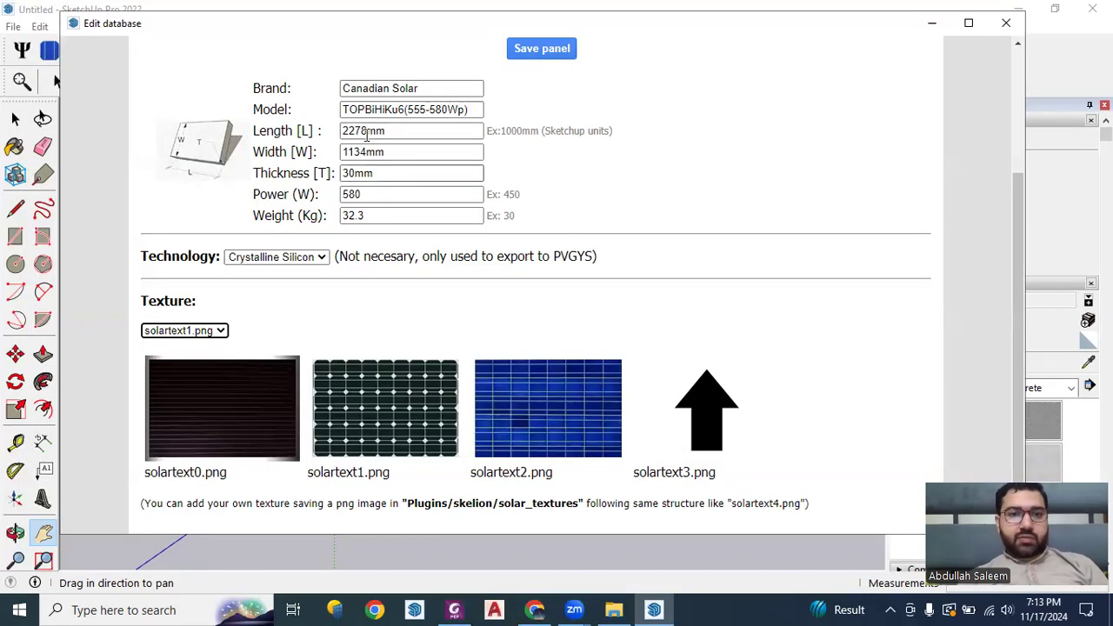
drag(345, 129, 357, 130)
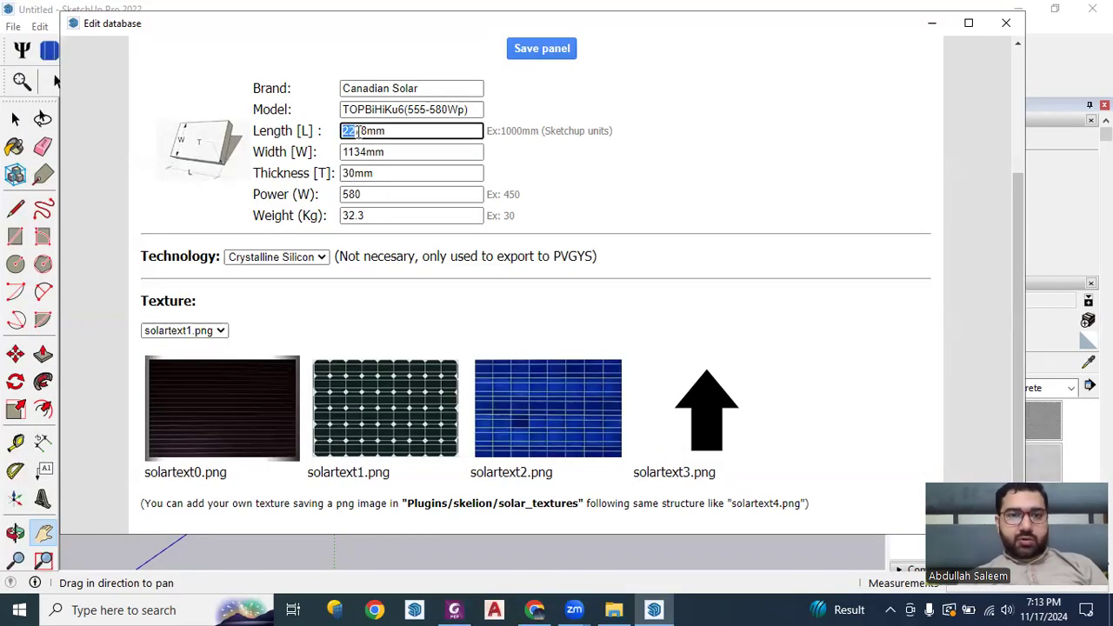
key(alt+Tab)
key(alt+Tab)
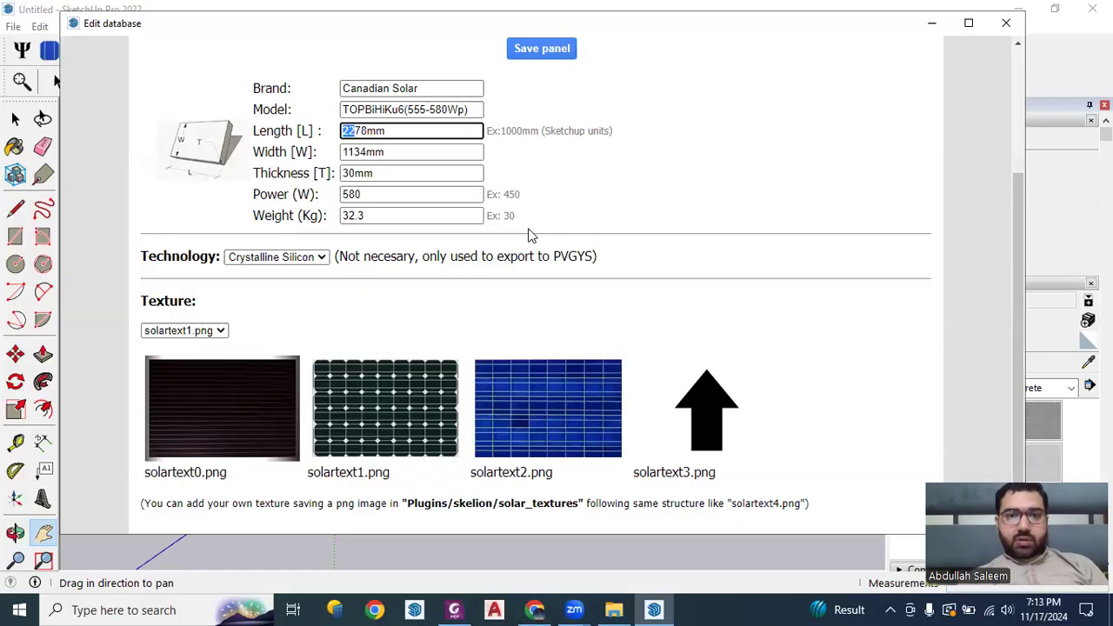
drag(420, 110, 443, 110)
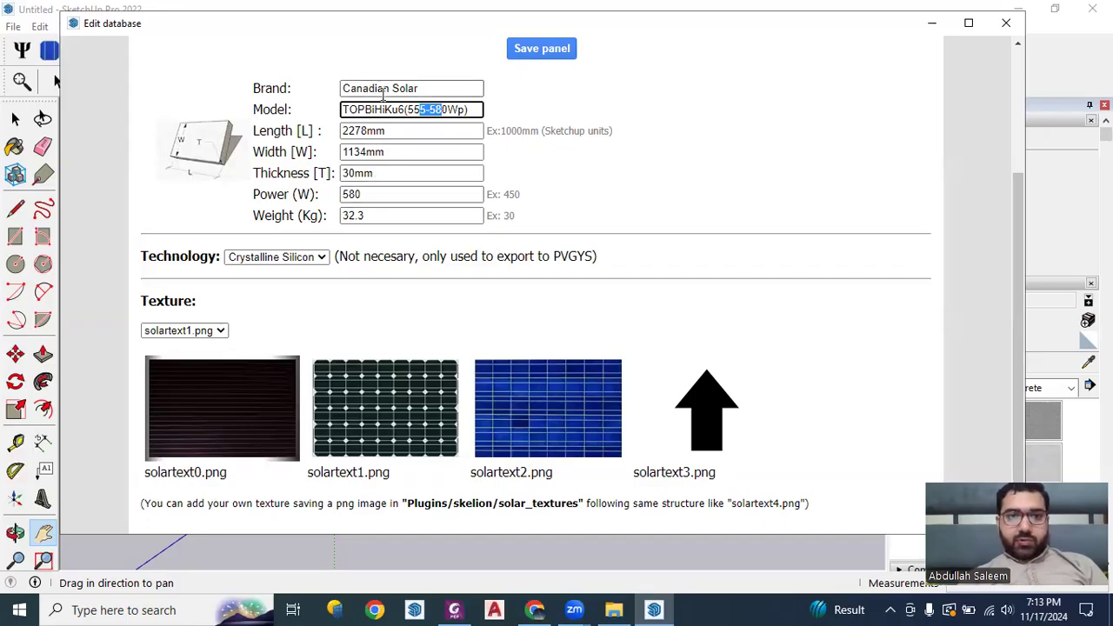
Check the panel's values against the datasheet's mechanical data, save the panel to the user database and close the database editor.
key(alt+Tab)
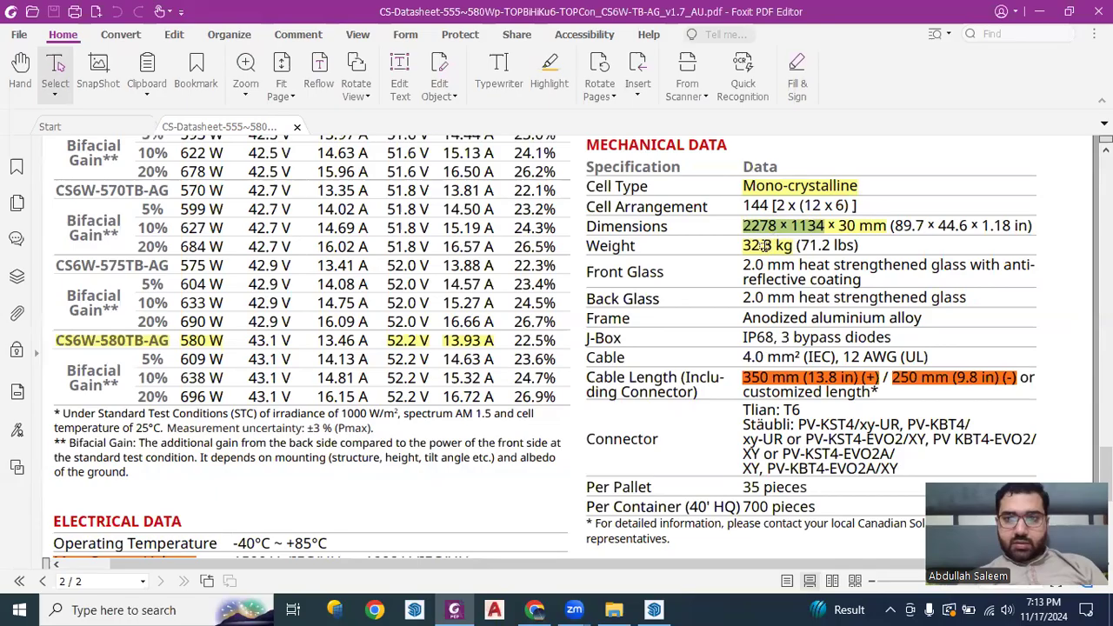
key(alt+Tab)
key(alt+Tab)
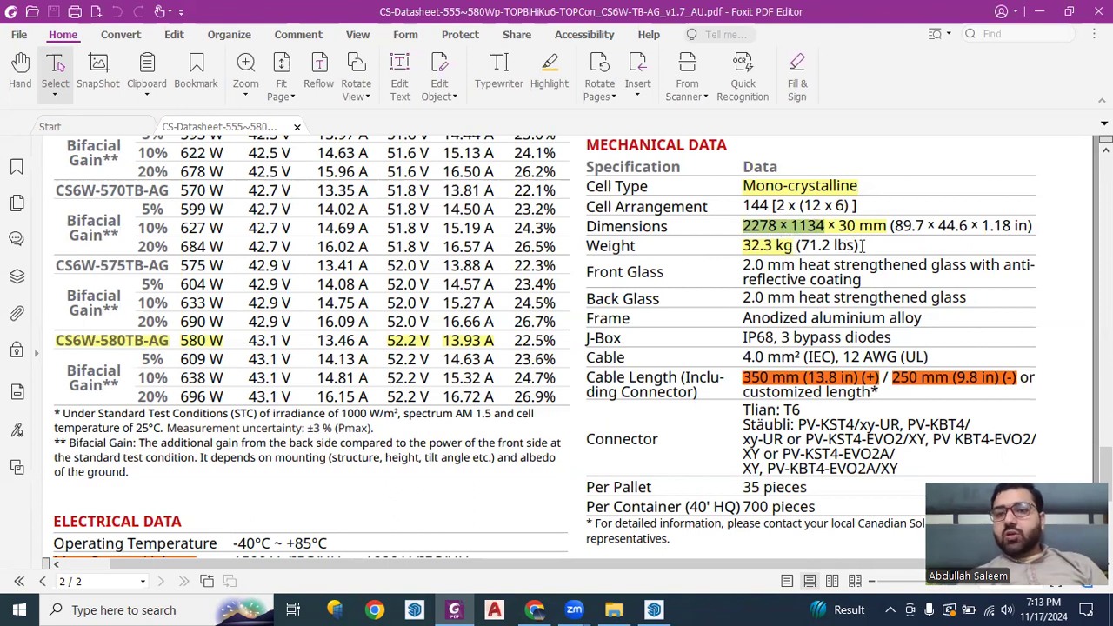
key(alt+Tab)
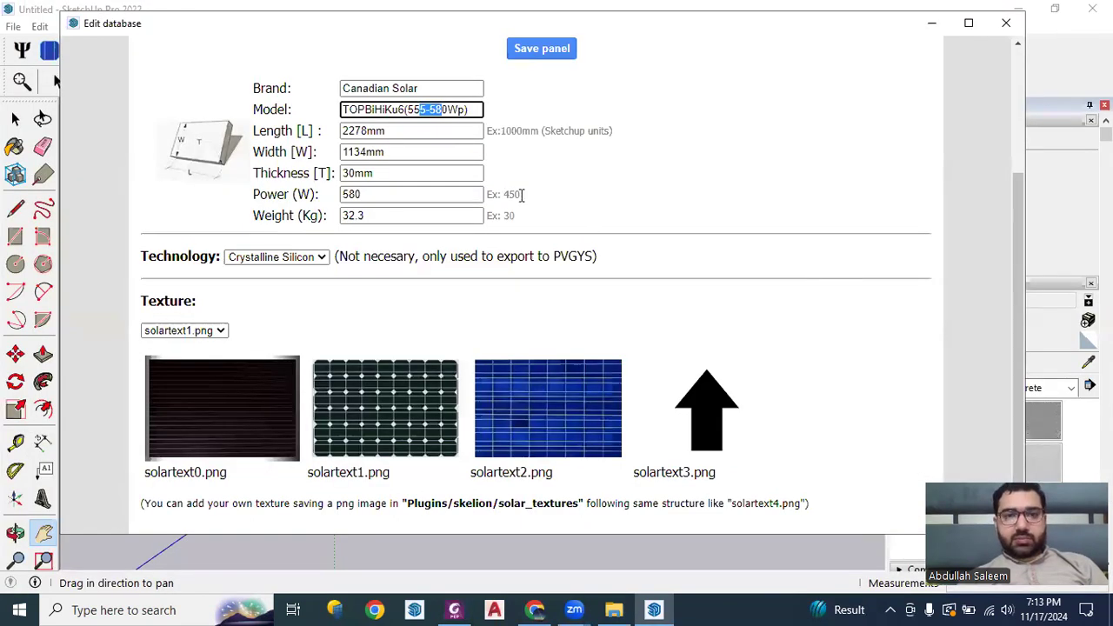
click(539, 52)
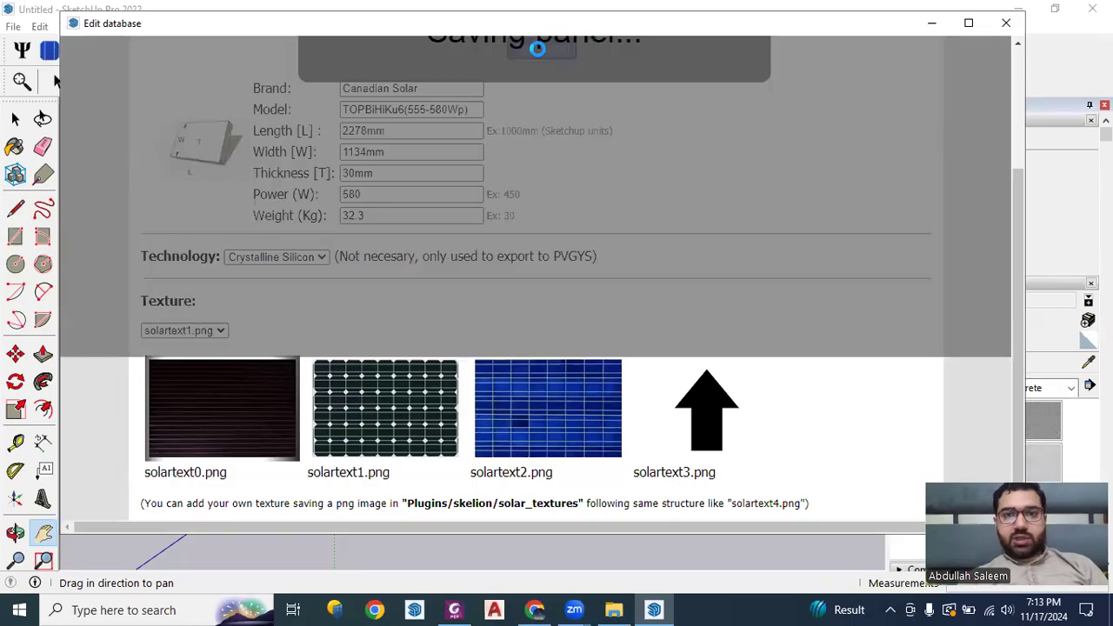
click(1009, 22)
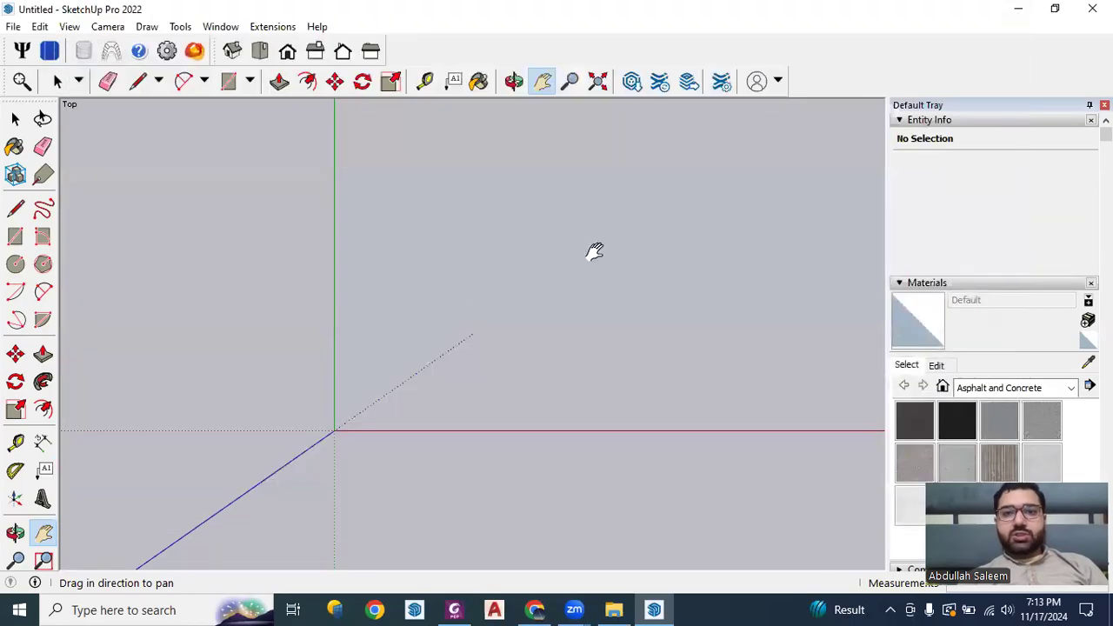
Draw a 30 by 30 ft square on the ground plane with its corner at the origin.
key(r)
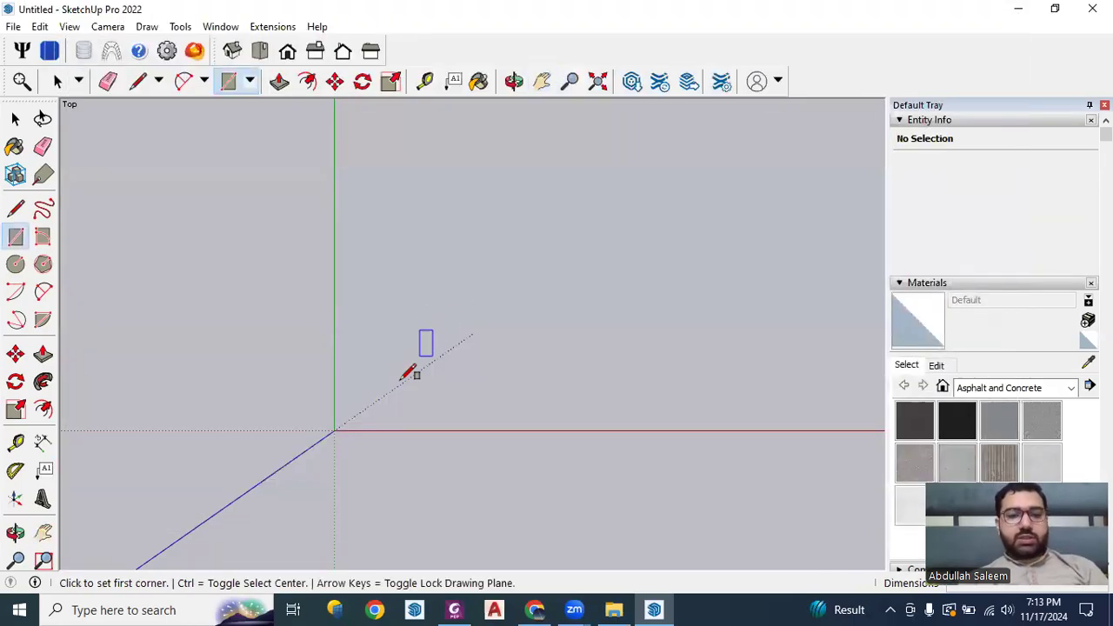
click(334, 430)
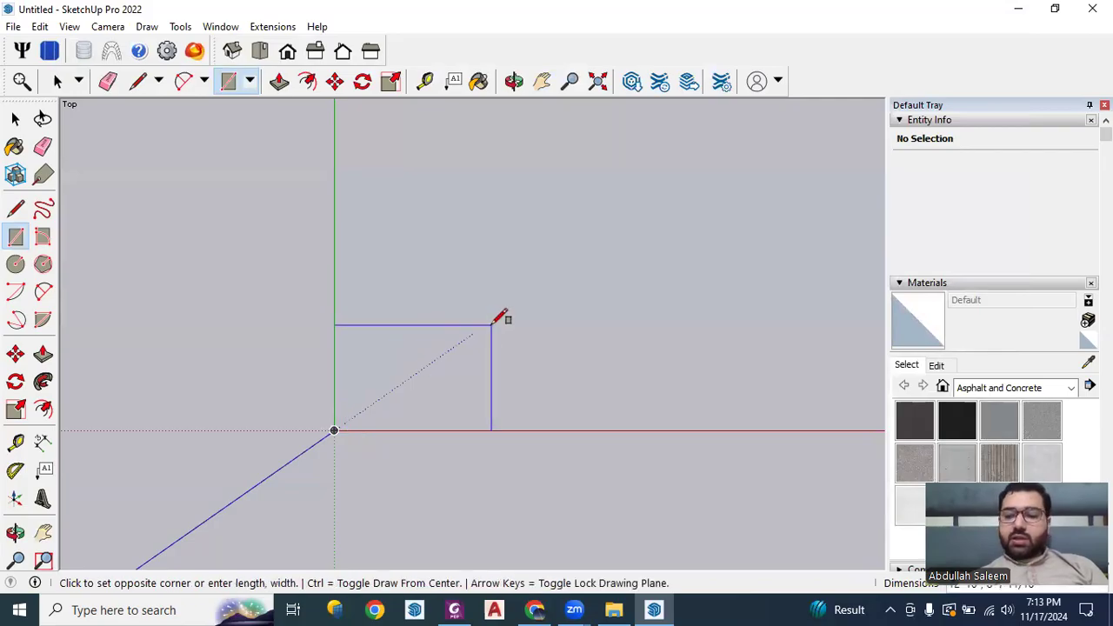
text(30)
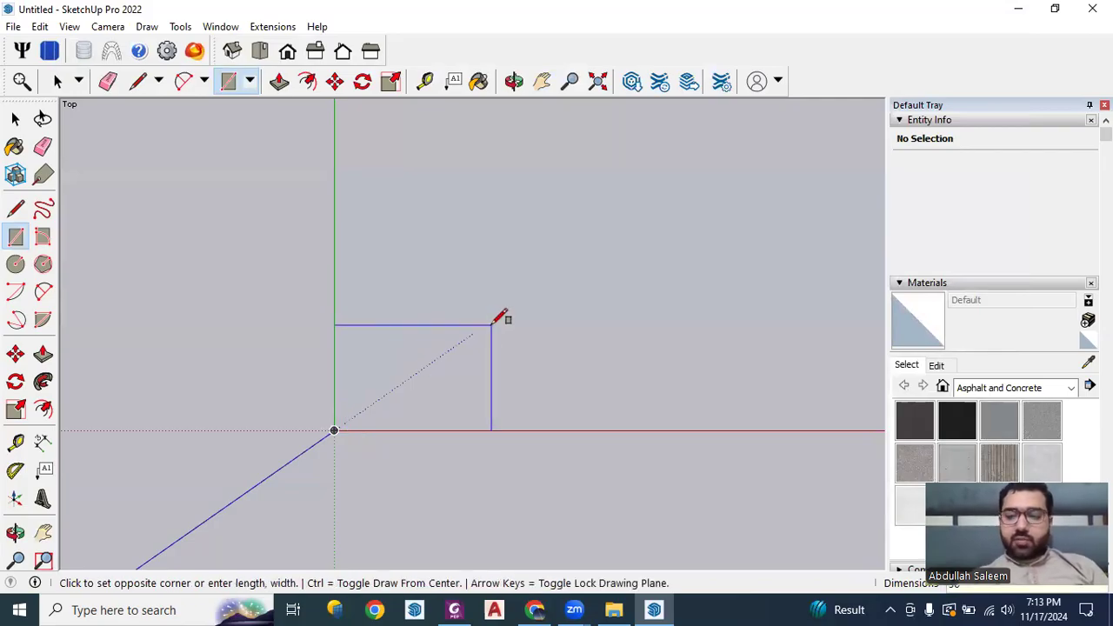
text(,30)
key(Return)
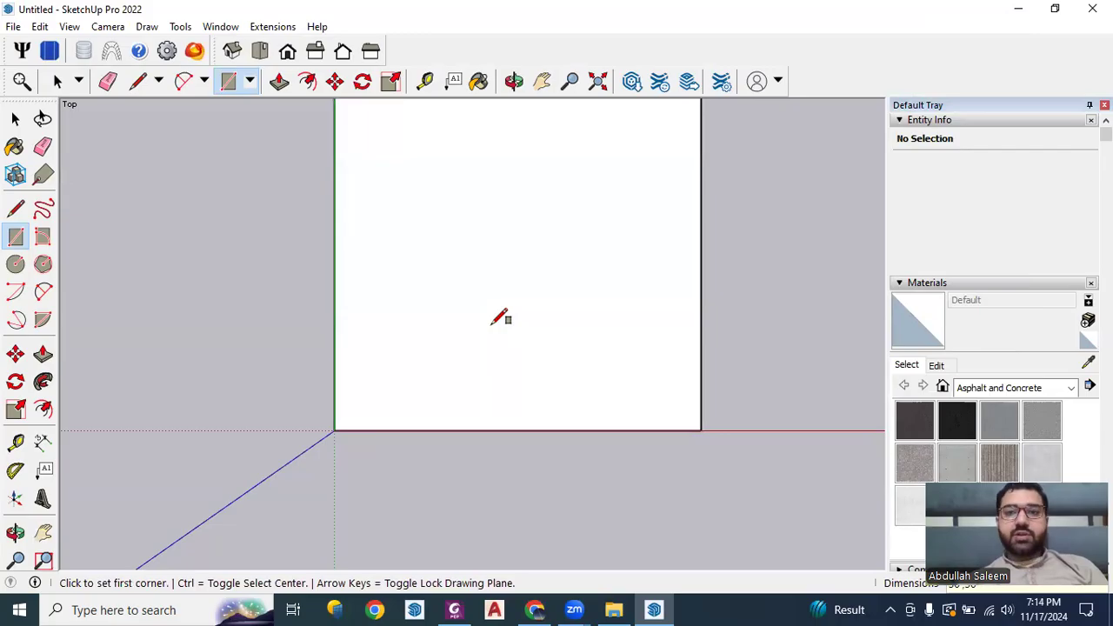
Select the whole square with its edges and make it a group.
scroll(500, 316, down, 2)
key(space)
drag(339, 130, 794, 505)
right_click(497, 301)
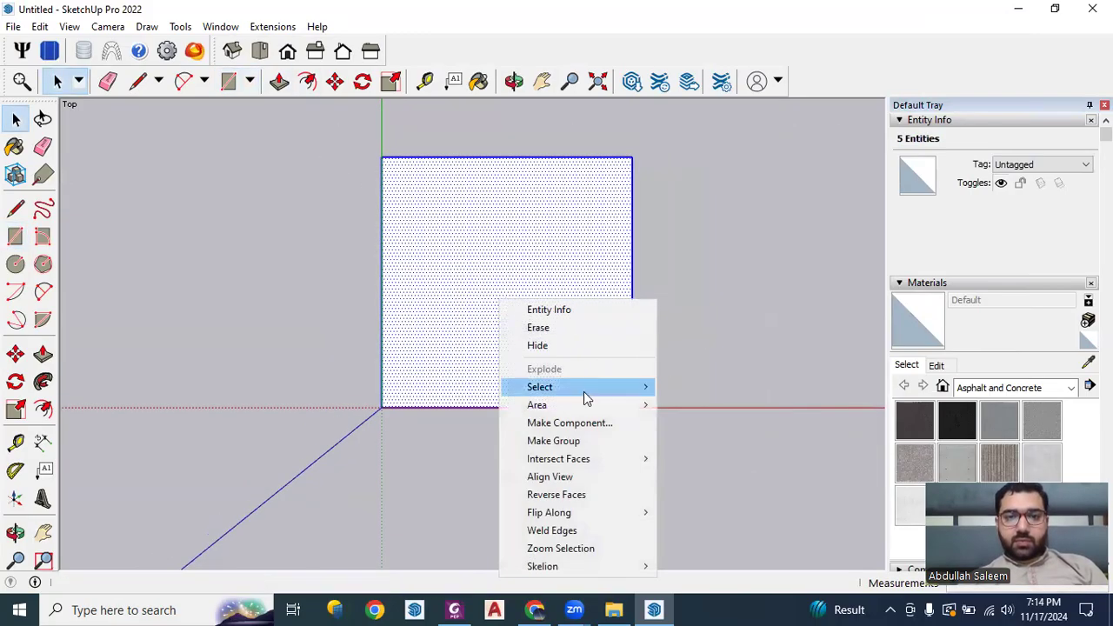
click(579, 441)
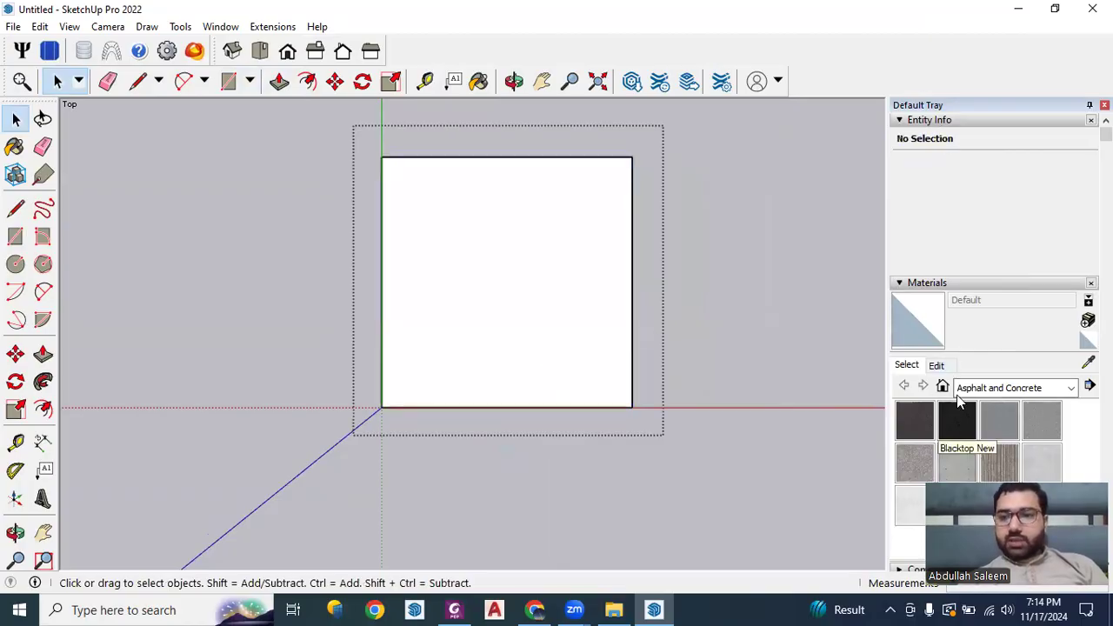
Paint the square group with the Polished Concrete New material from Asphalt and Concrete.
click(1033, 461)
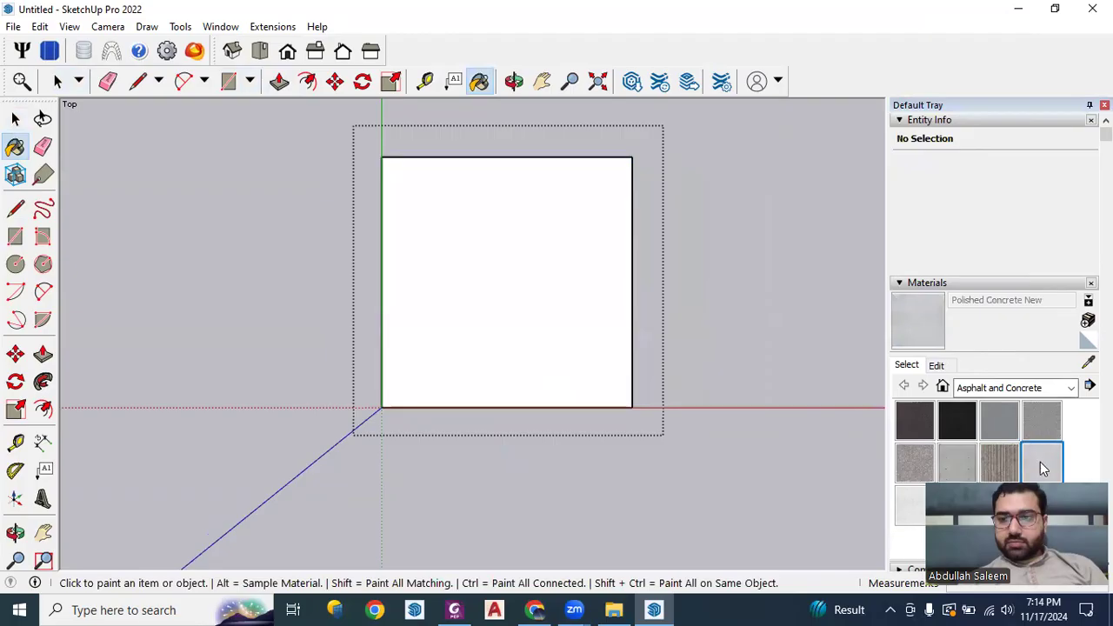
click(501, 320)
key(space)
click(719, 320)
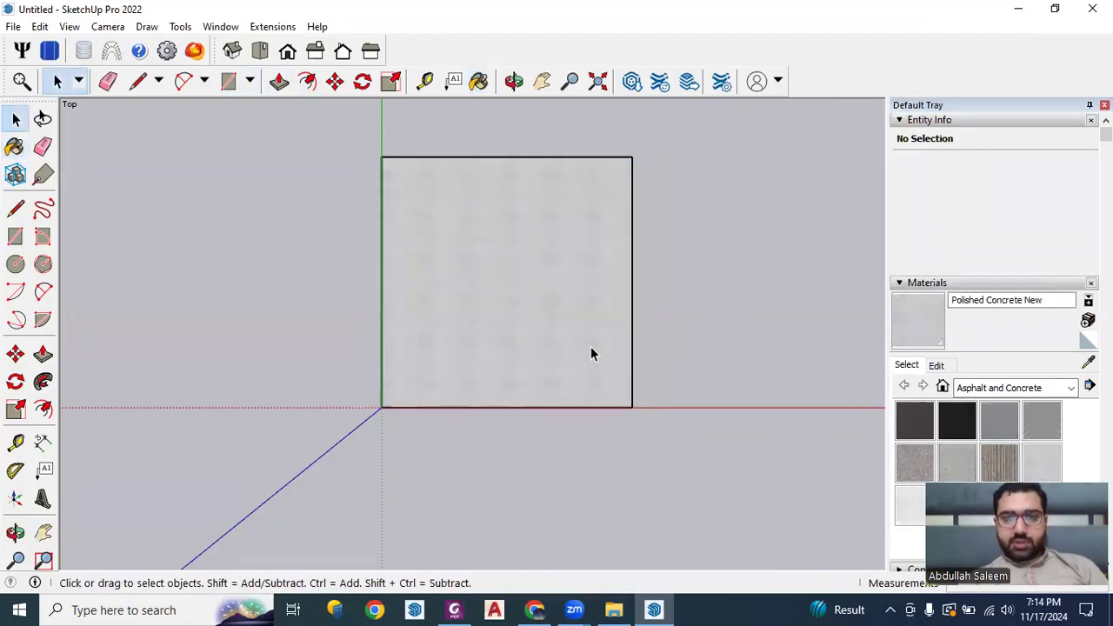
Open the square group for editing and offset its face 9 inches inward.
scroll(592, 348, up, 2)
double_click(592, 347)
key(f)
click(640, 351)
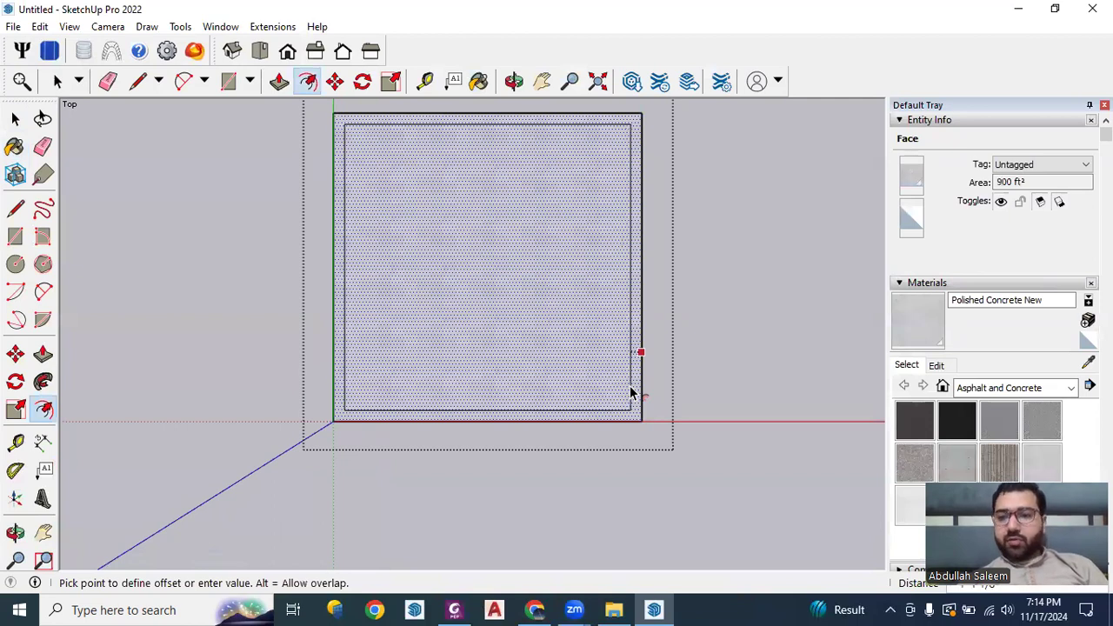
text(9)
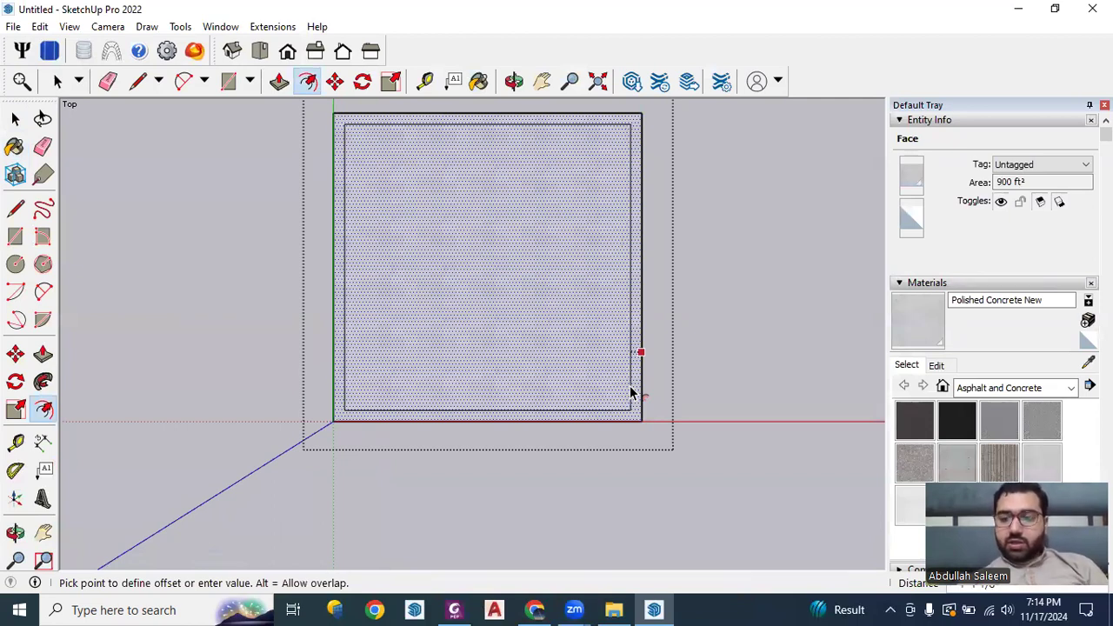
key(Return)
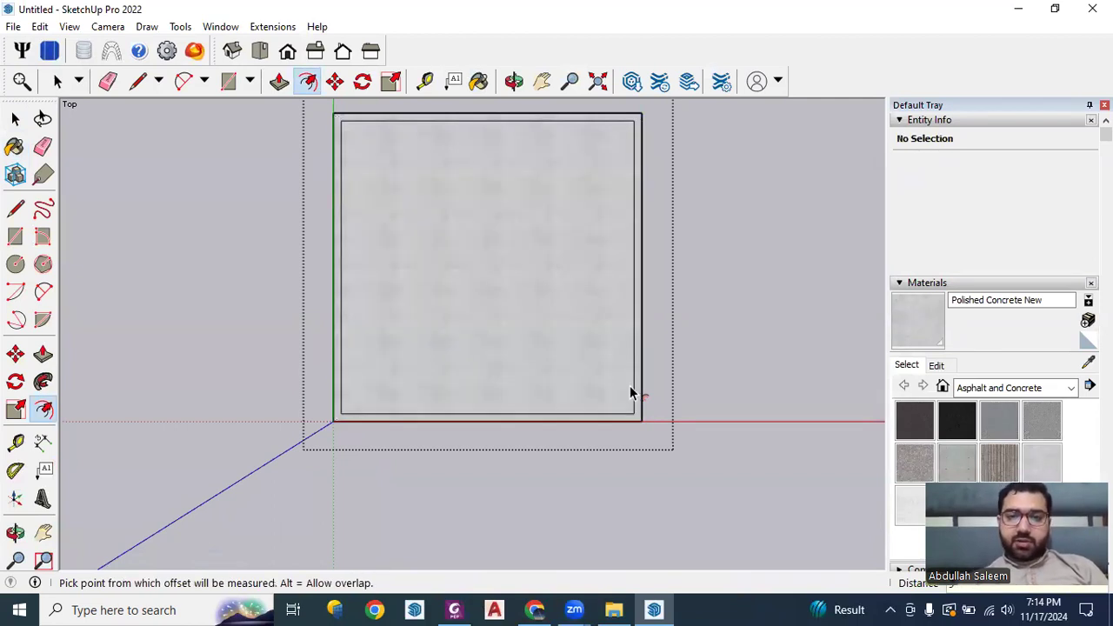
Paint the narrow border around the inner face with the Blacktop New material.
click(915, 420)
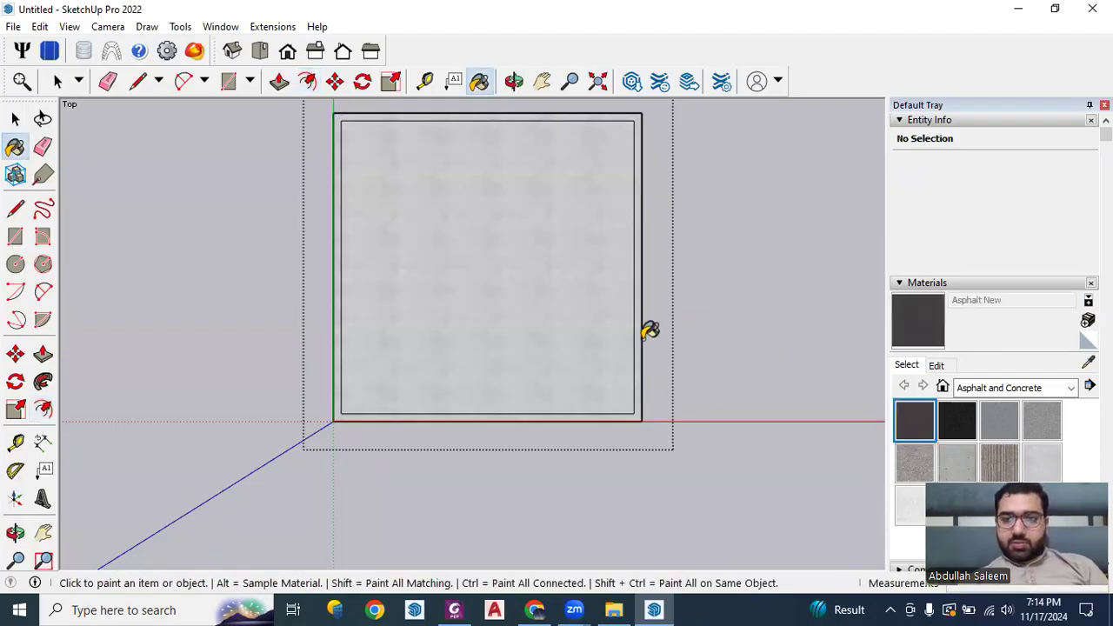
click(957, 421)
click(637, 353)
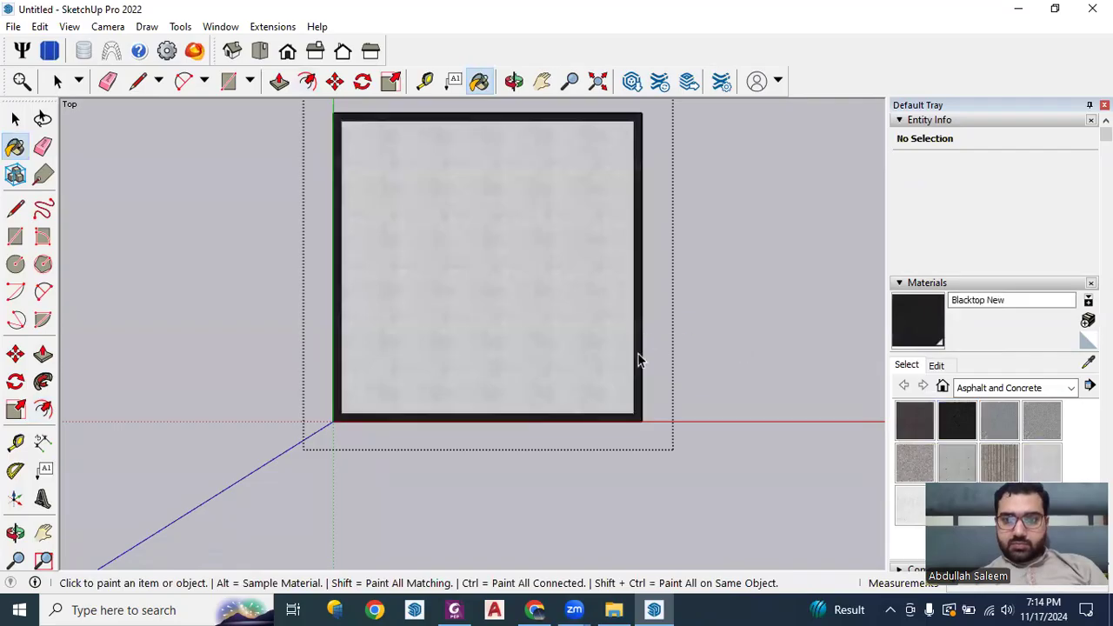
View the roof surface in perspective and select only the inner concrete face inside the group.
key(space)
scroll(556, 287, up, 1)
scroll(538, 463, down, 2)
double_click(521, 385)
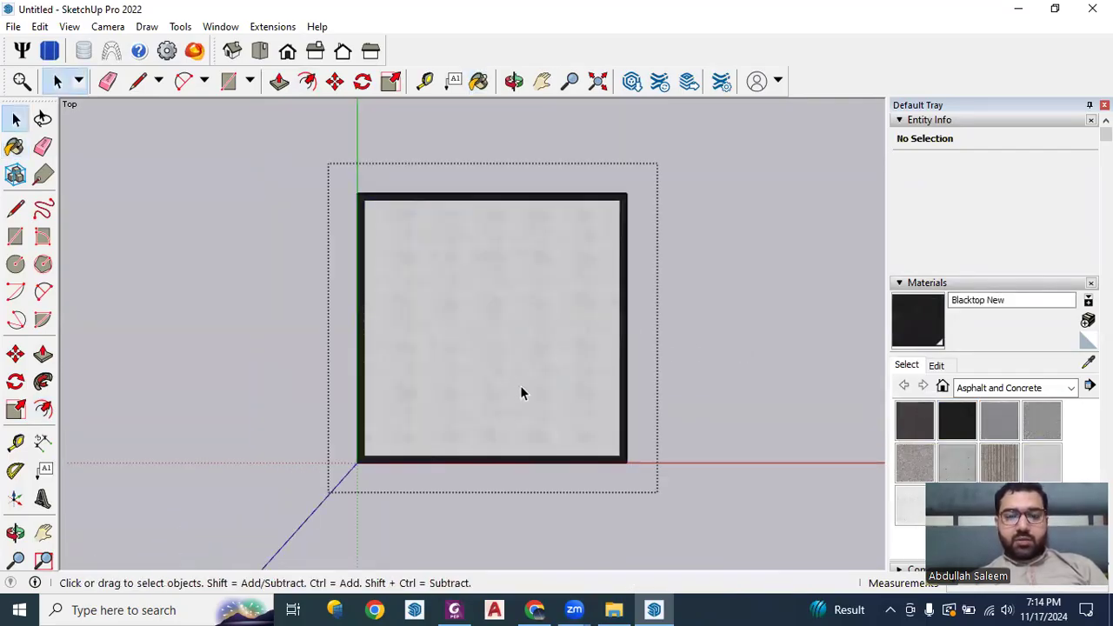
middle_drag(417, 395, 497, 422)
key(Escape)
double_click(489, 403)
click(474, 374)
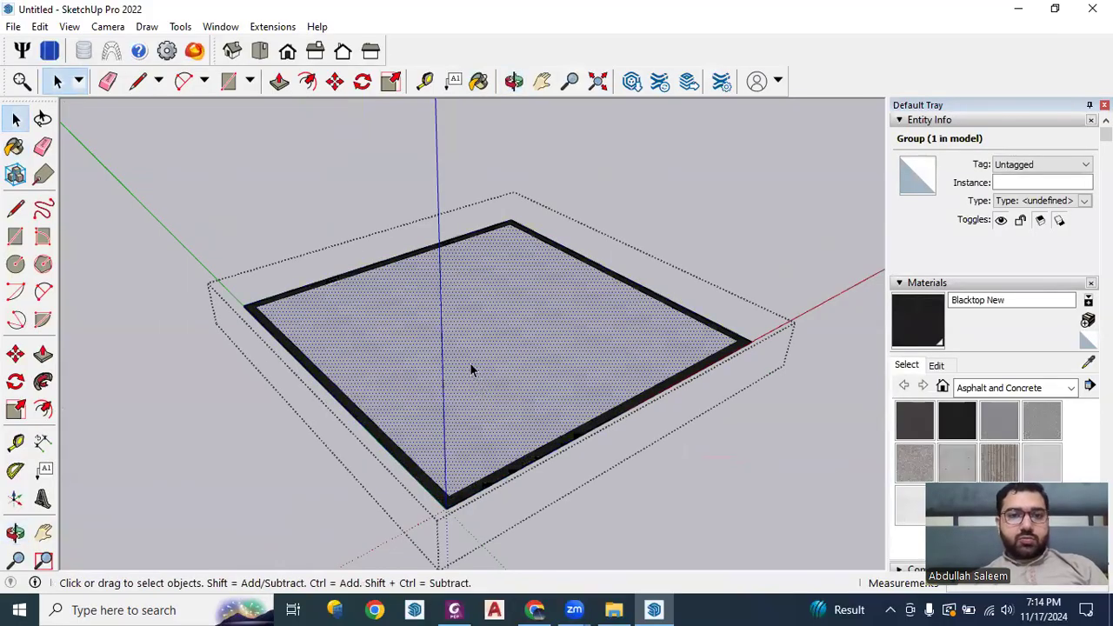
Open Skelion's panel insertion settings for the selected face and set the relative tilt to 15.
click(272, 26)
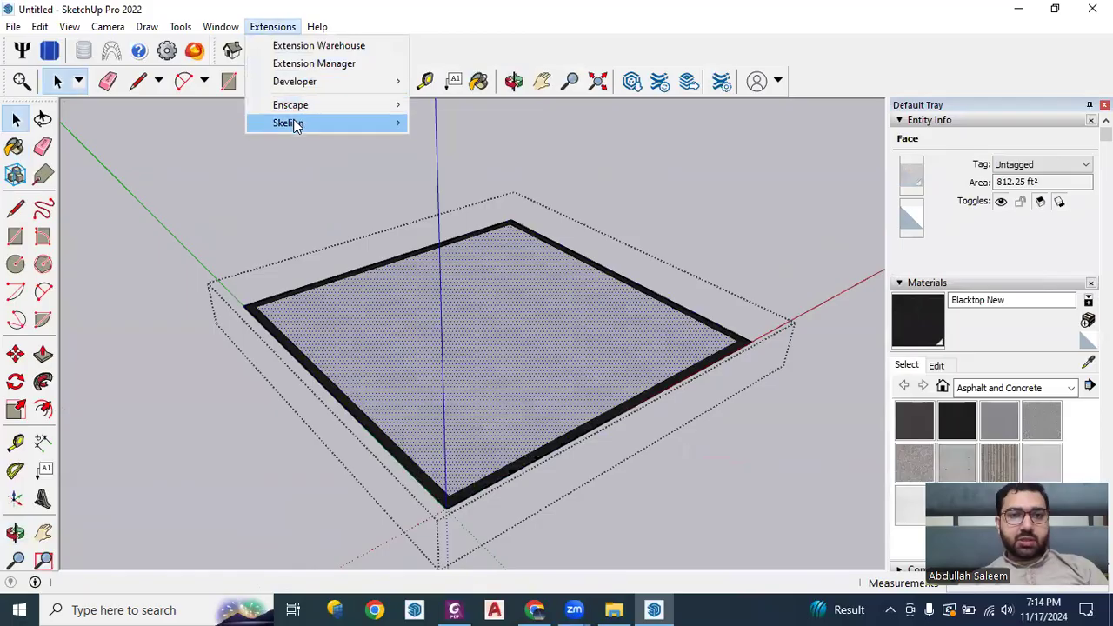
mouse_move(289, 122)
click(435, 139)
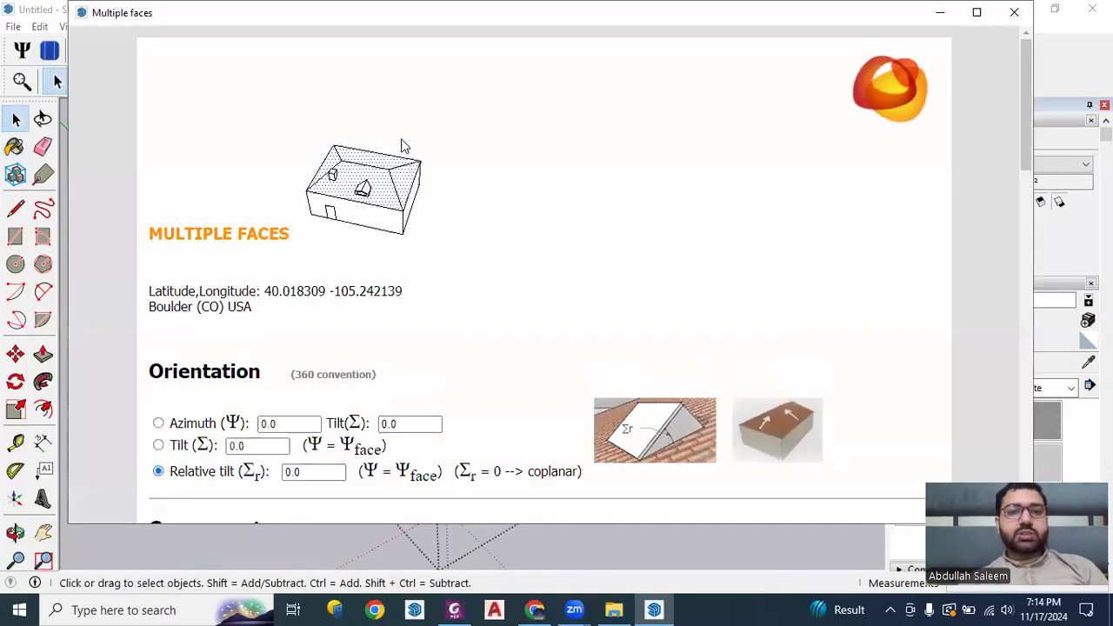
scroll(414, 209, down, 2)
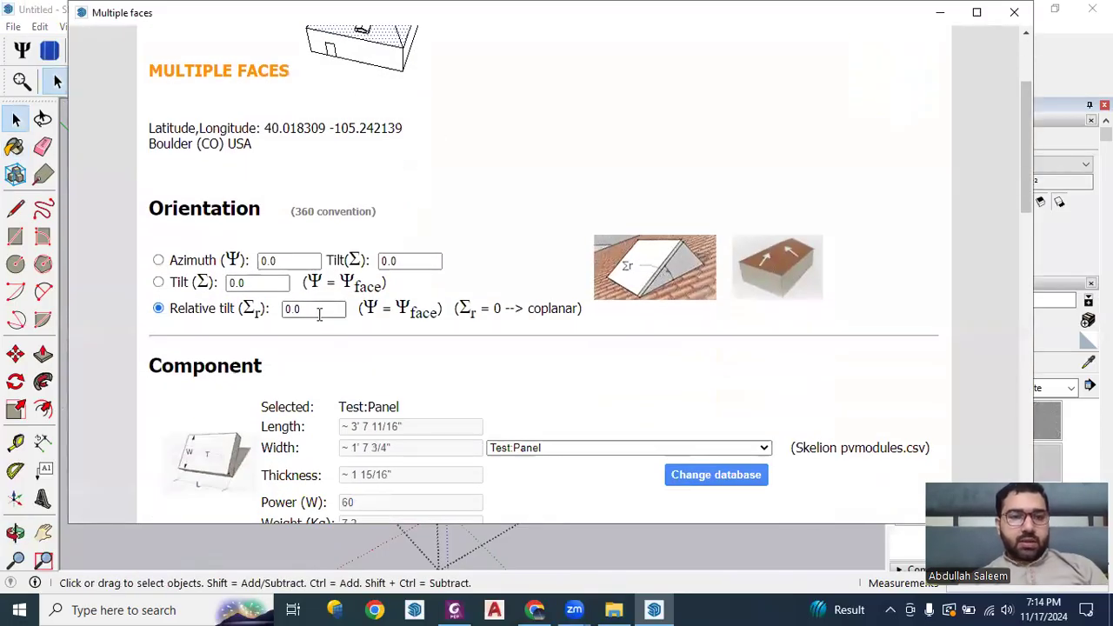
drag(317, 311, 273, 304)
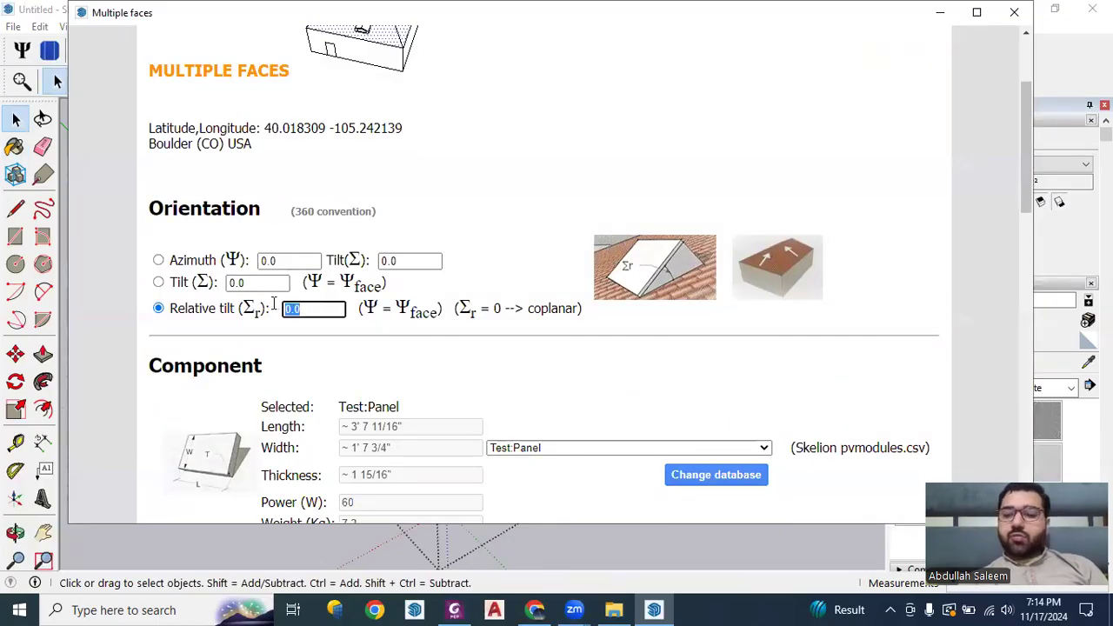
text(15)
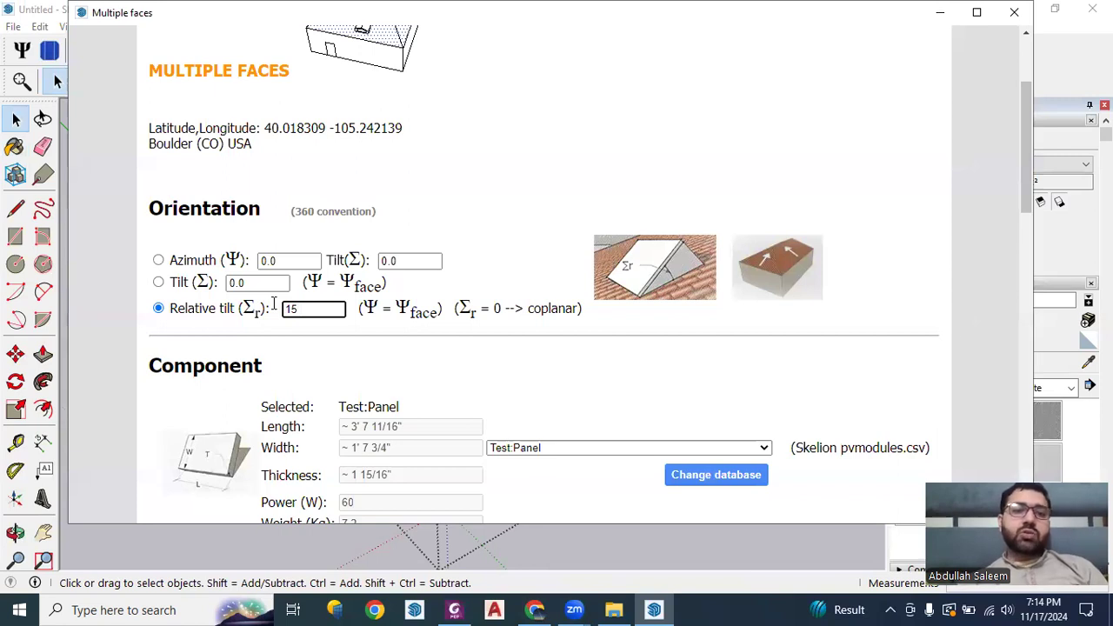
Switch the component source to the User PV database, choose Canadian Solar:TOPBiHiKu6(555-580Wp), and close the insertion settings.
scroll(274, 304, down, 3)
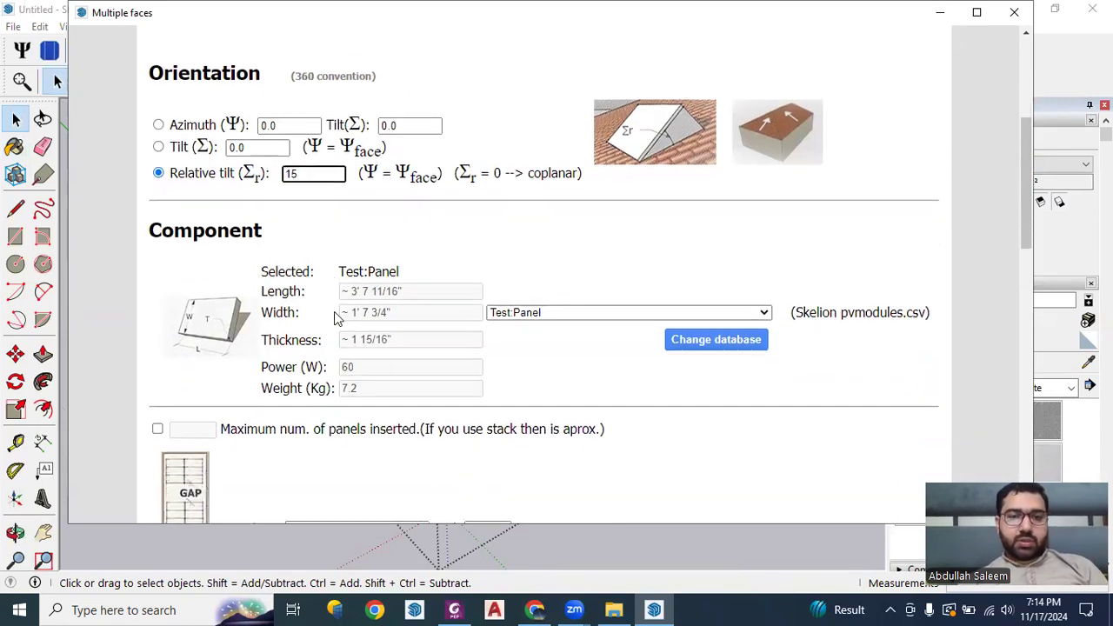
click(709, 313)
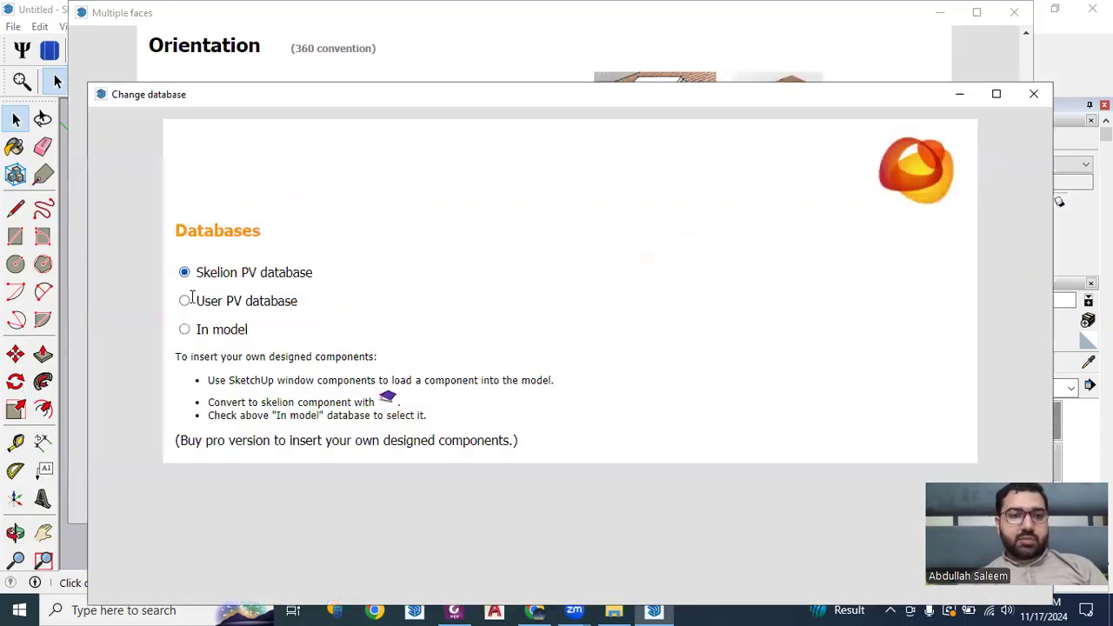
click(184, 302)
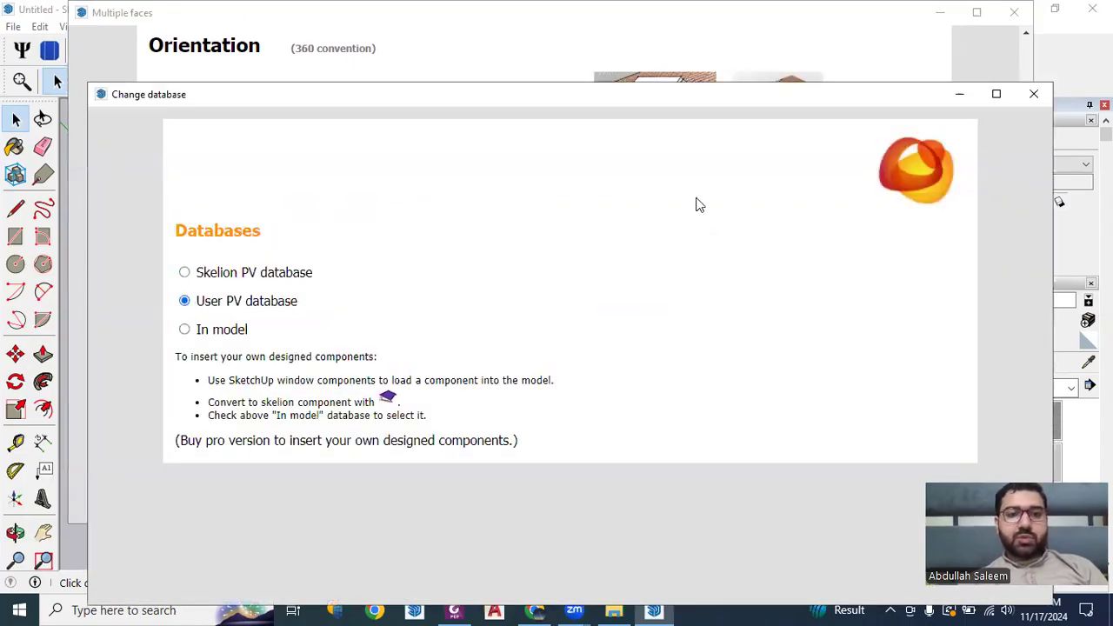
click(1034, 96)
click(700, 286)
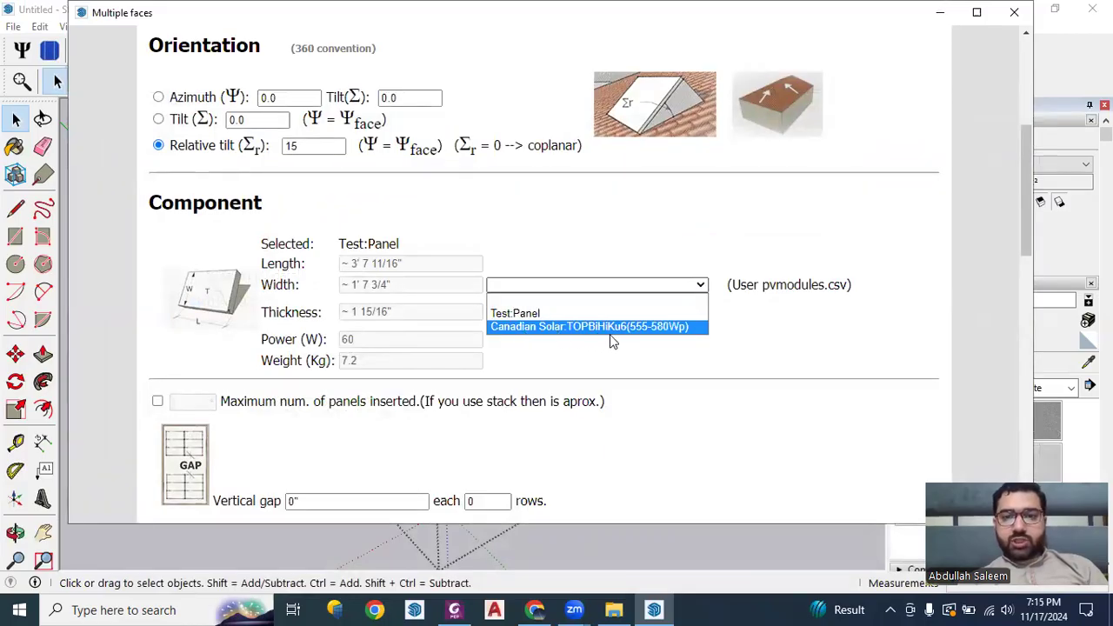
click(668, 334)
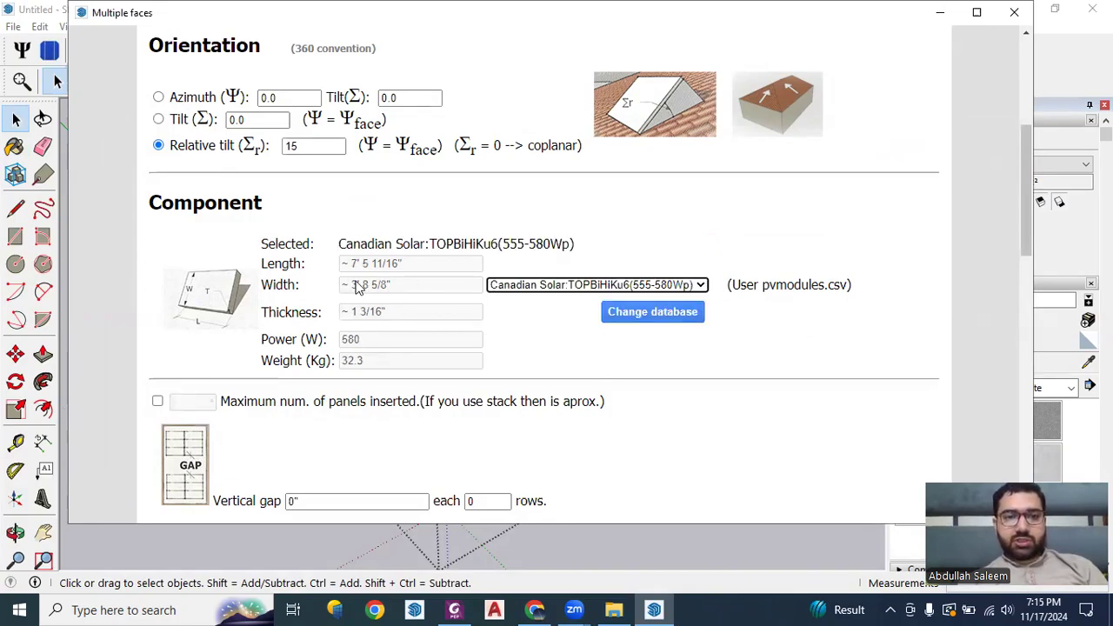
click(1014, 12)
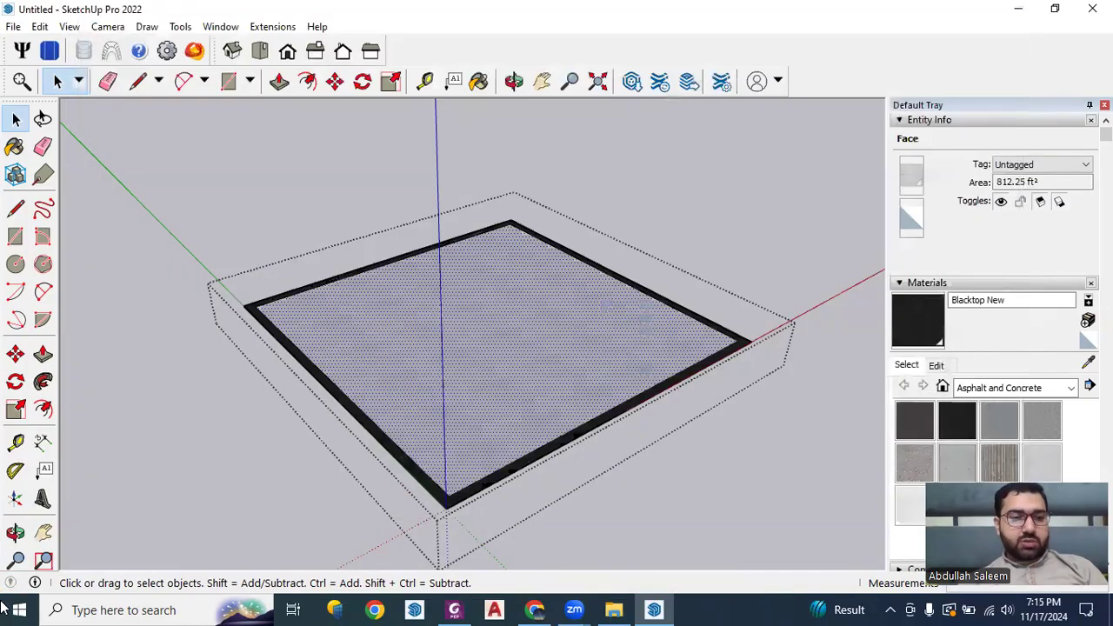
Open the model's unit settings and set the format to Decimal with lengths in Millimeters.
click(10, 582)
click(41, 183)
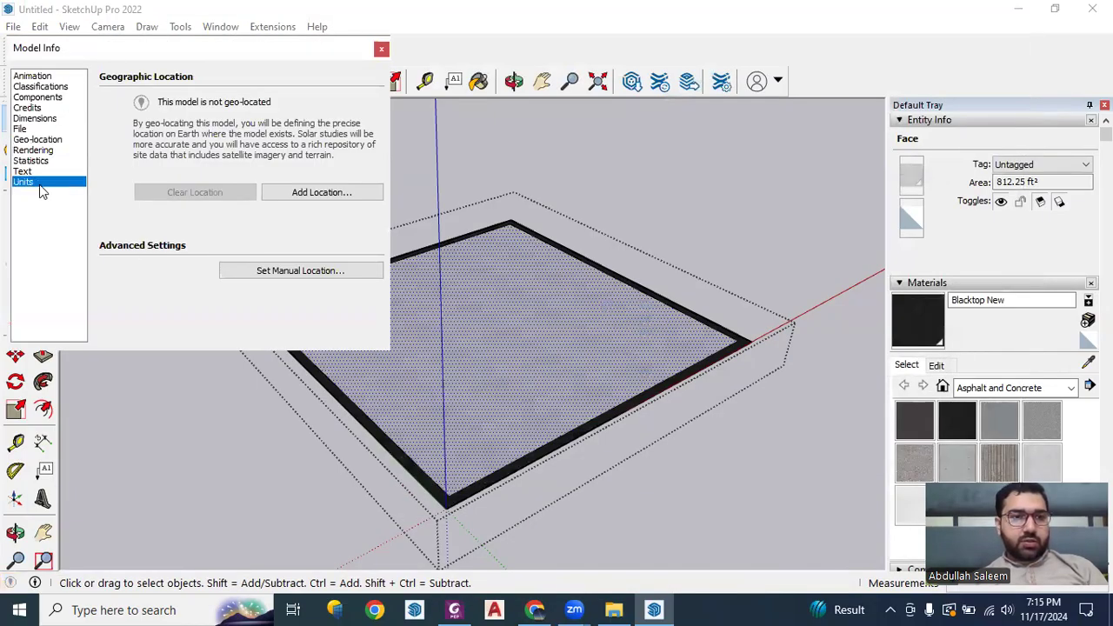
click(134, 112)
click(115, 129)
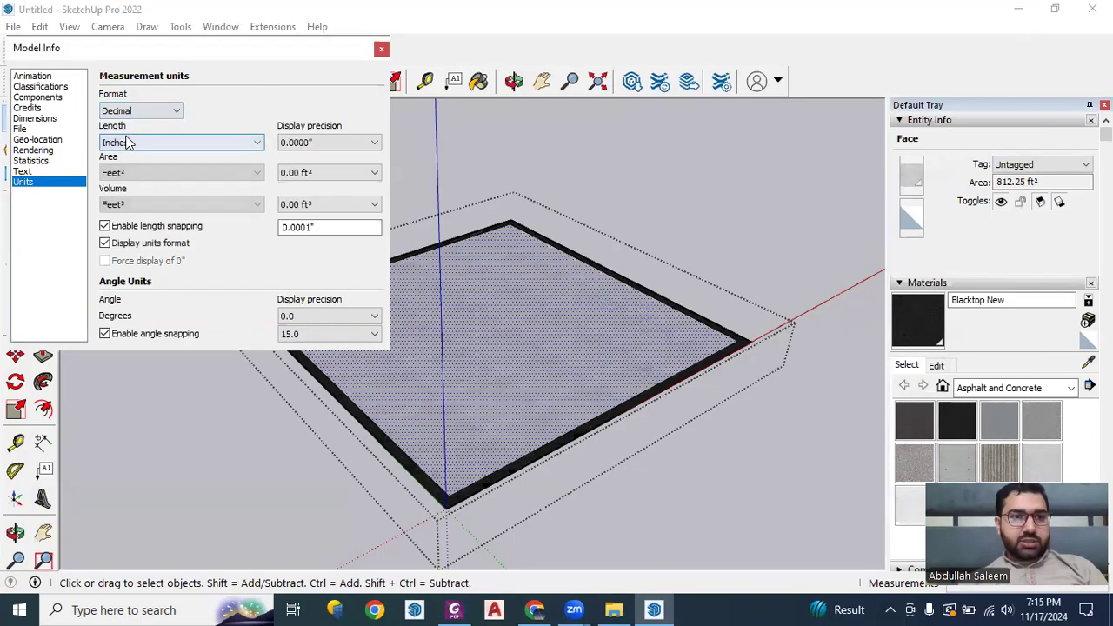
click(139, 143)
click(122, 189)
Set the area units to Millimeters², the volume units to Millimeters³ and the length display precision to 0 mm.
click(131, 172)
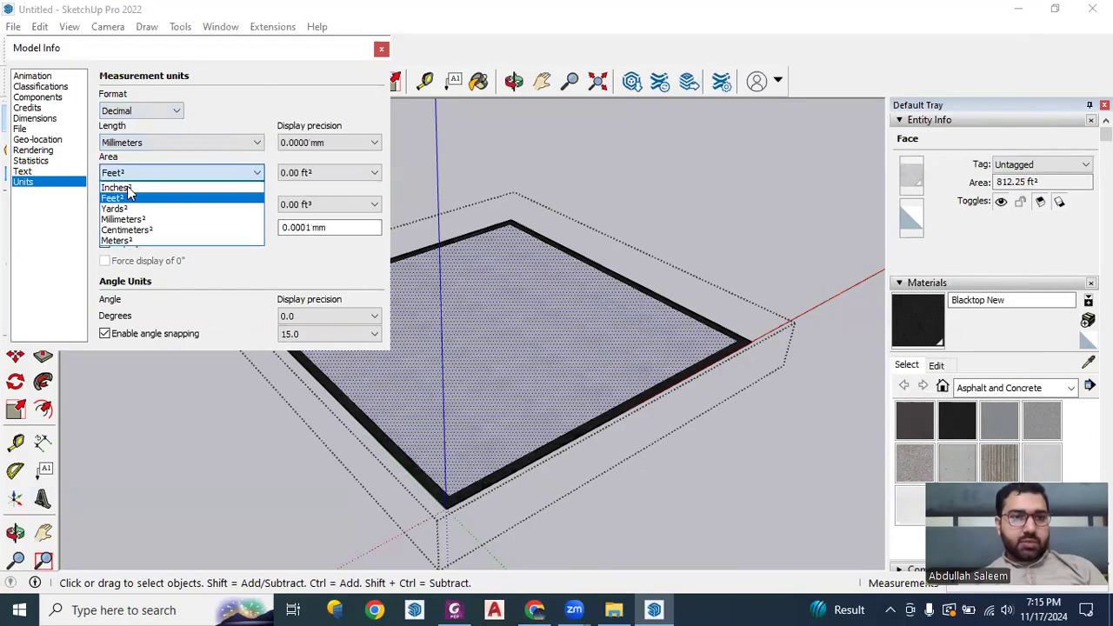
click(129, 218)
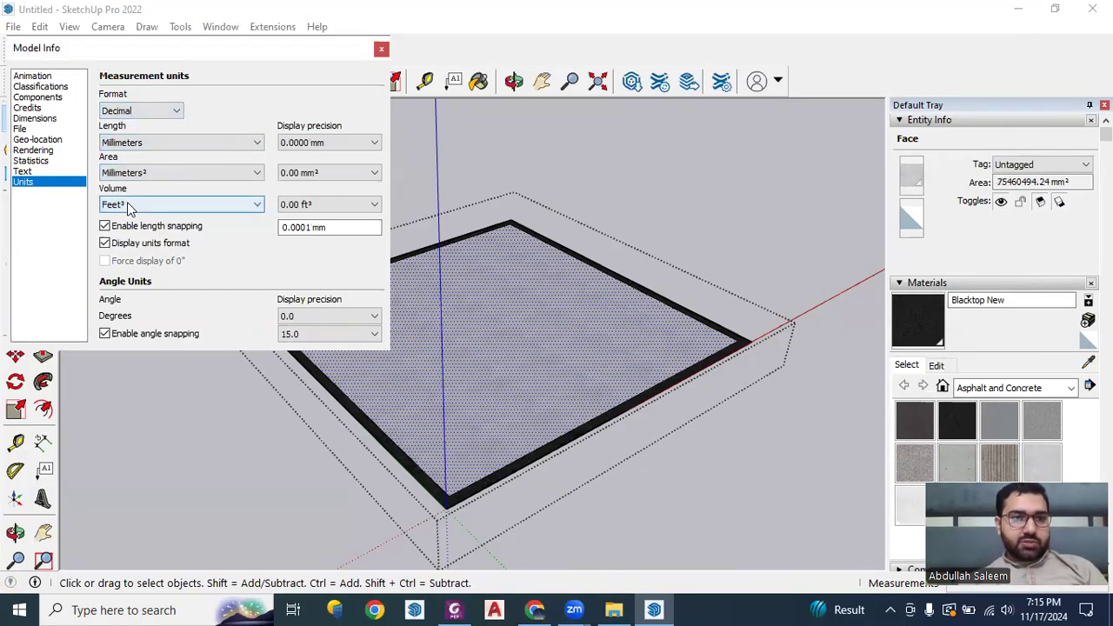
click(131, 205)
click(129, 263)
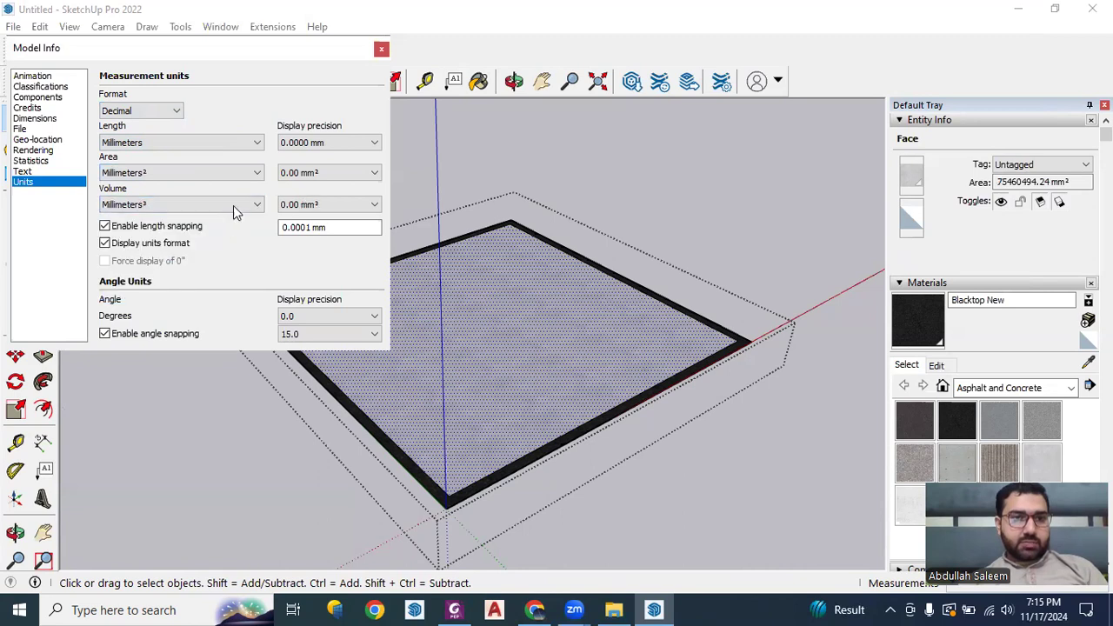
click(314, 143)
click(292, 157)
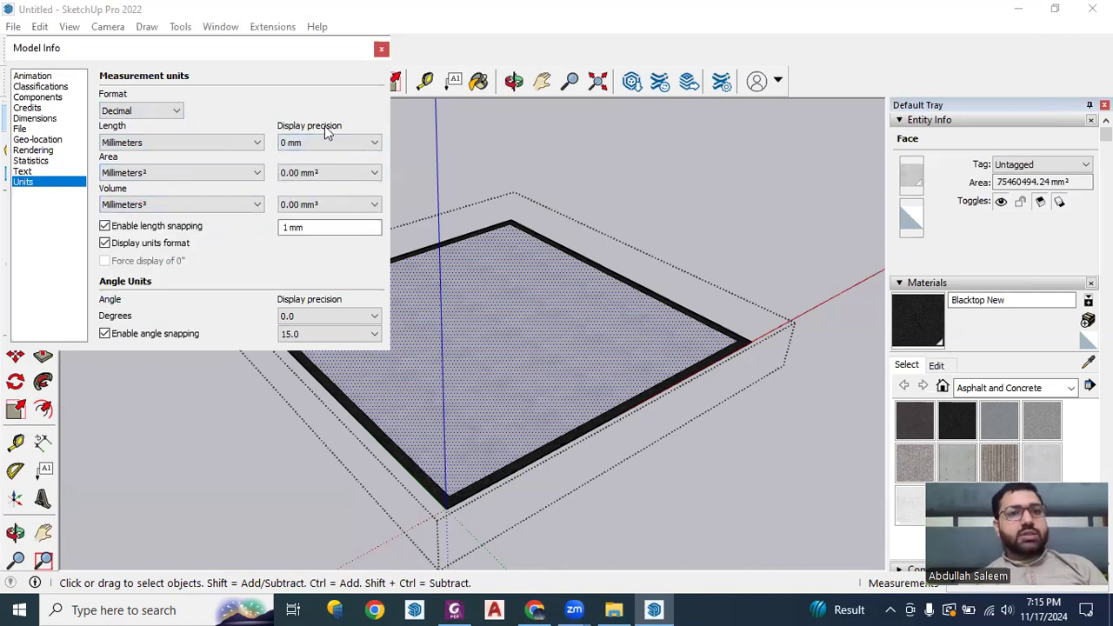
click(381, 47)
Reselect the inner concrete face, open Skelion's panel insertion settings for it and set the relative tilt to 15.
click(367, 252)
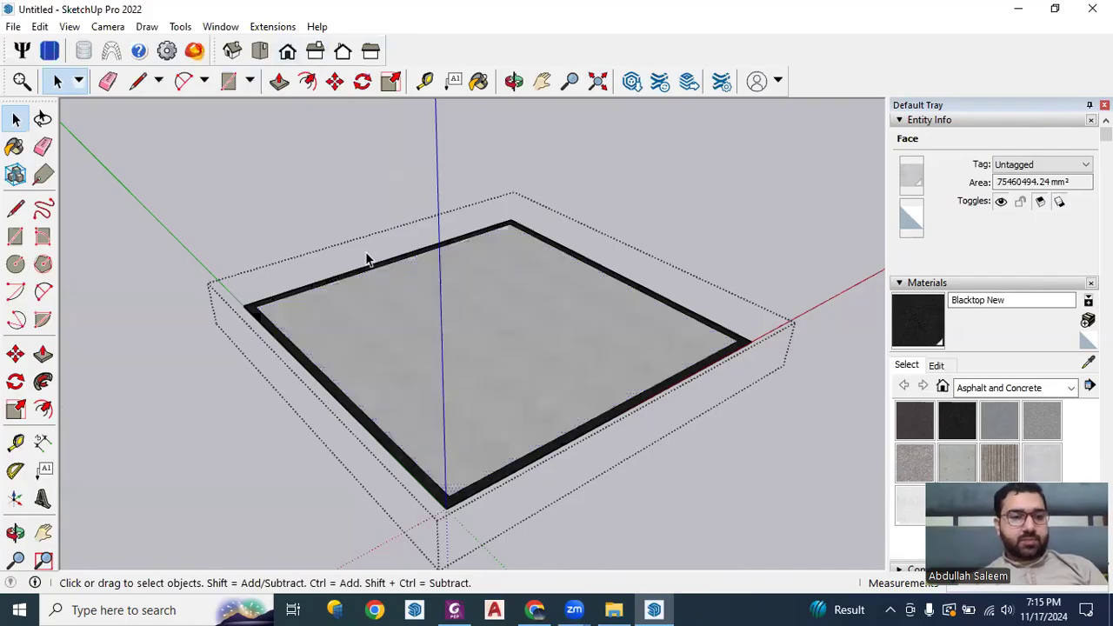
click(402, 354)
click(272, 26)
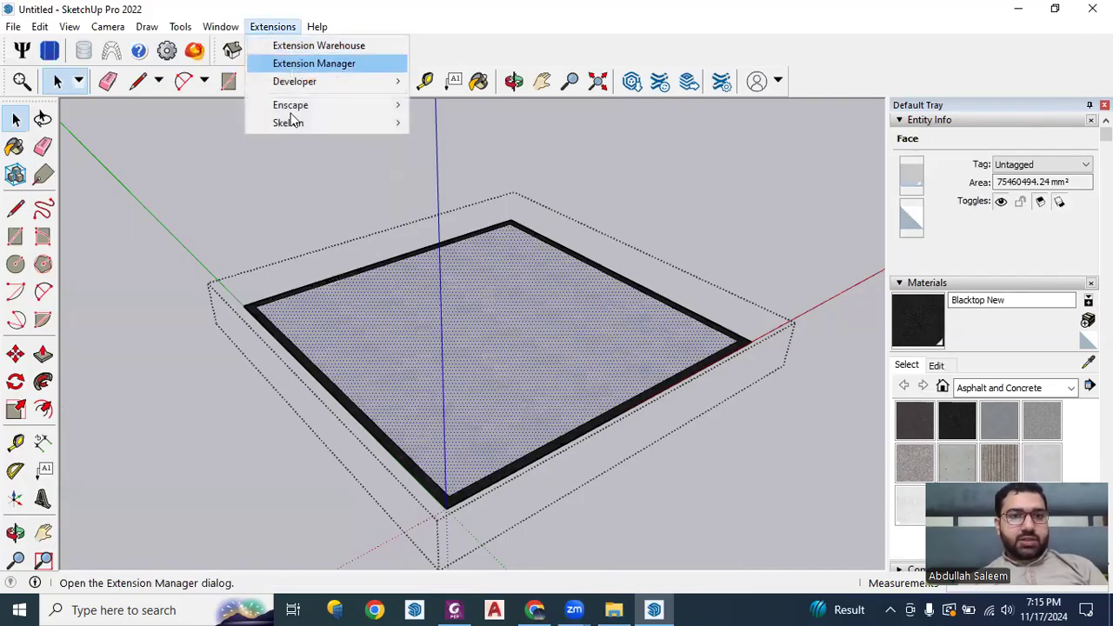
mouse_move(297, 126)
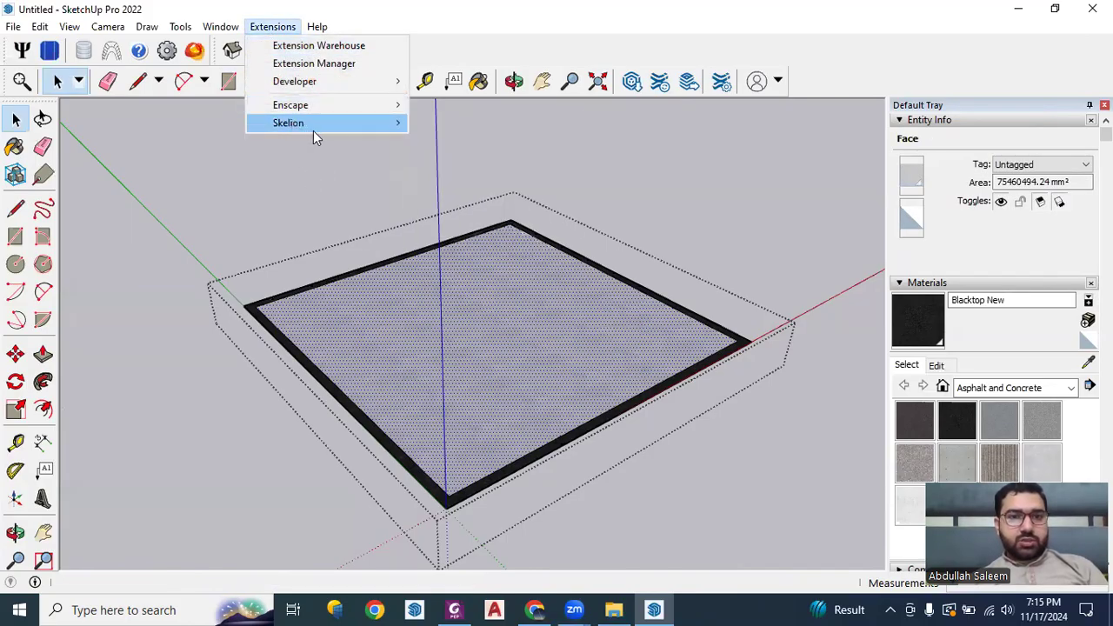
click(434, 141)
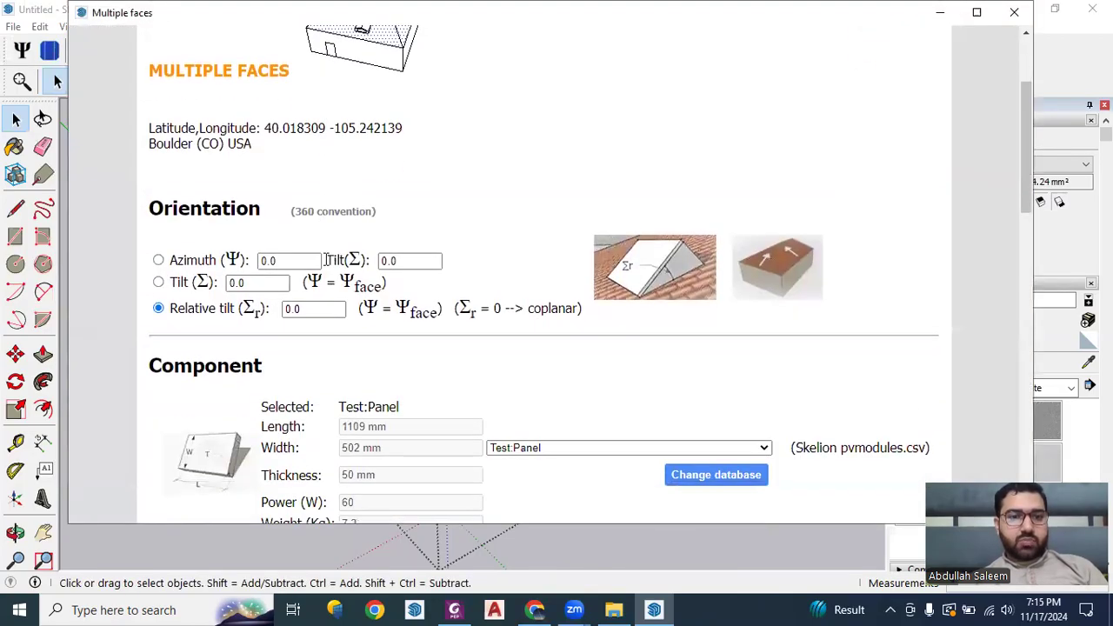
double_click(297, 309)
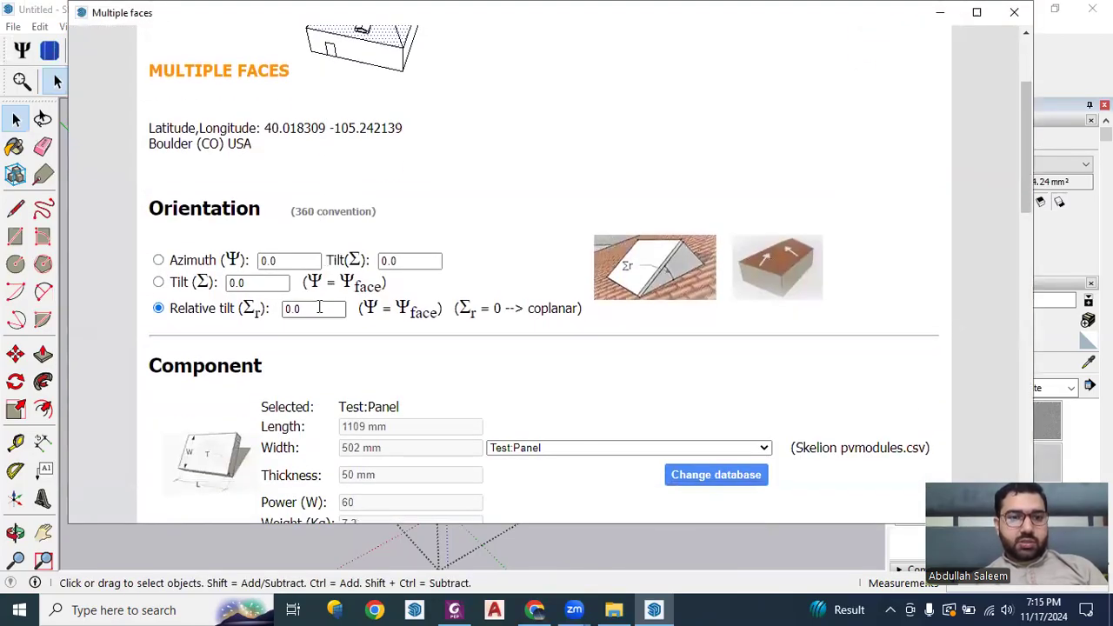
text(15)
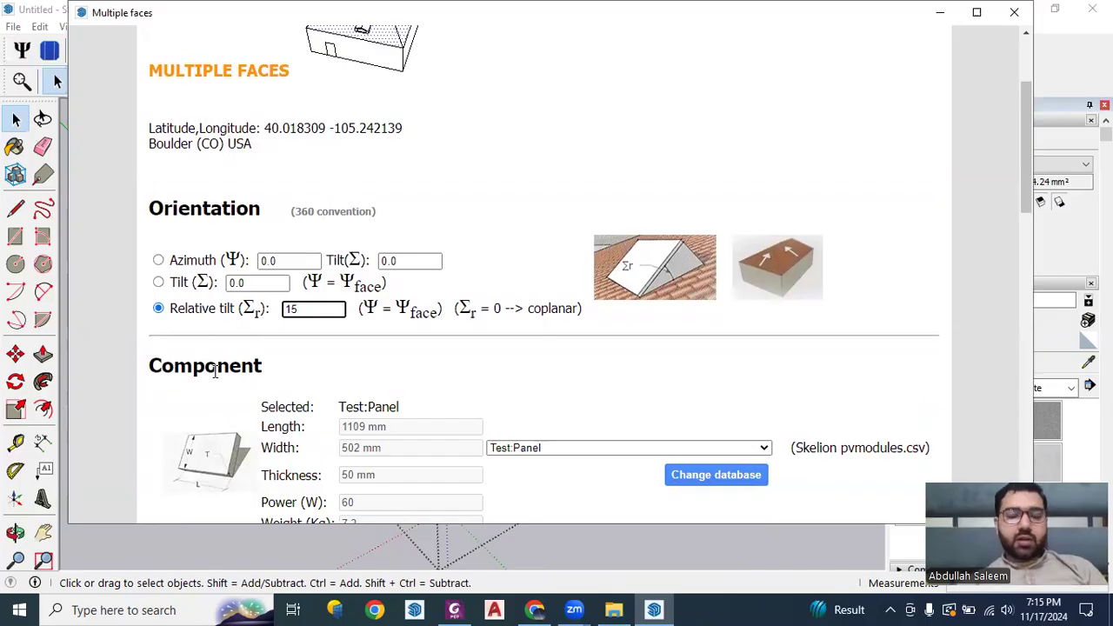
click(469, 224)
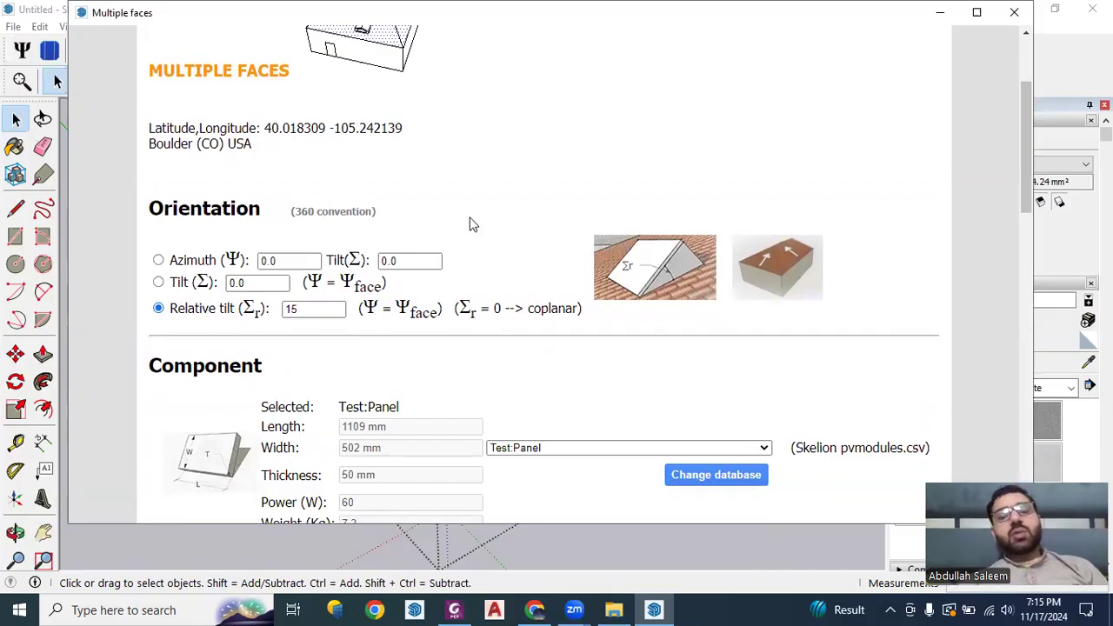
click(304, 308)
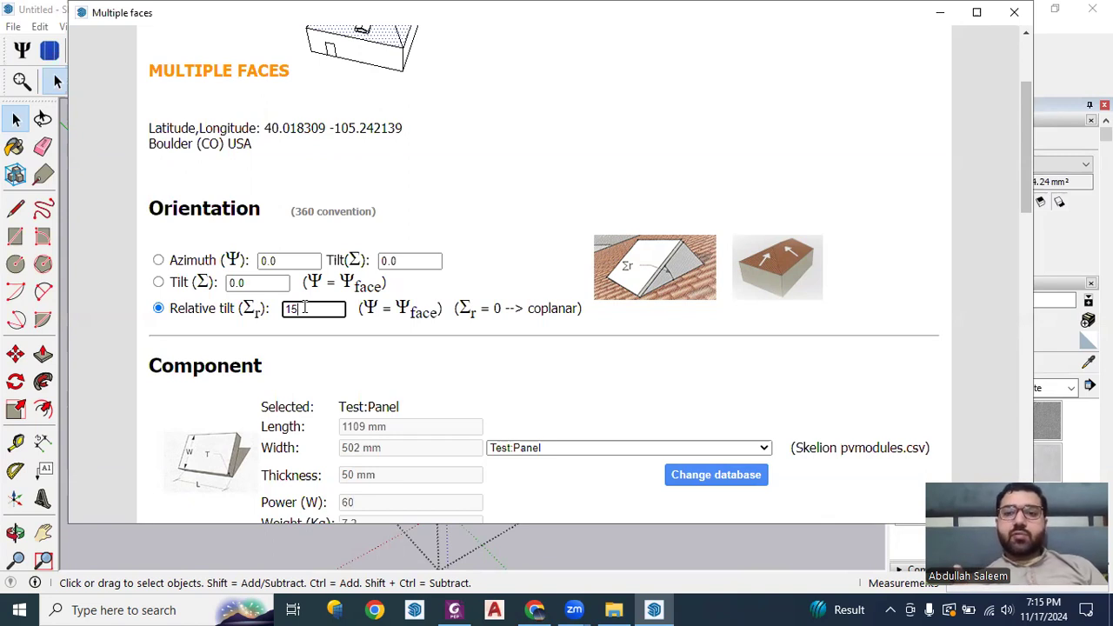
Switch the component source to the User PV database and select the Canadian Solar:TOPBiHiKu6(555-580Wp) module.
scroll(303, 307, down, 3)
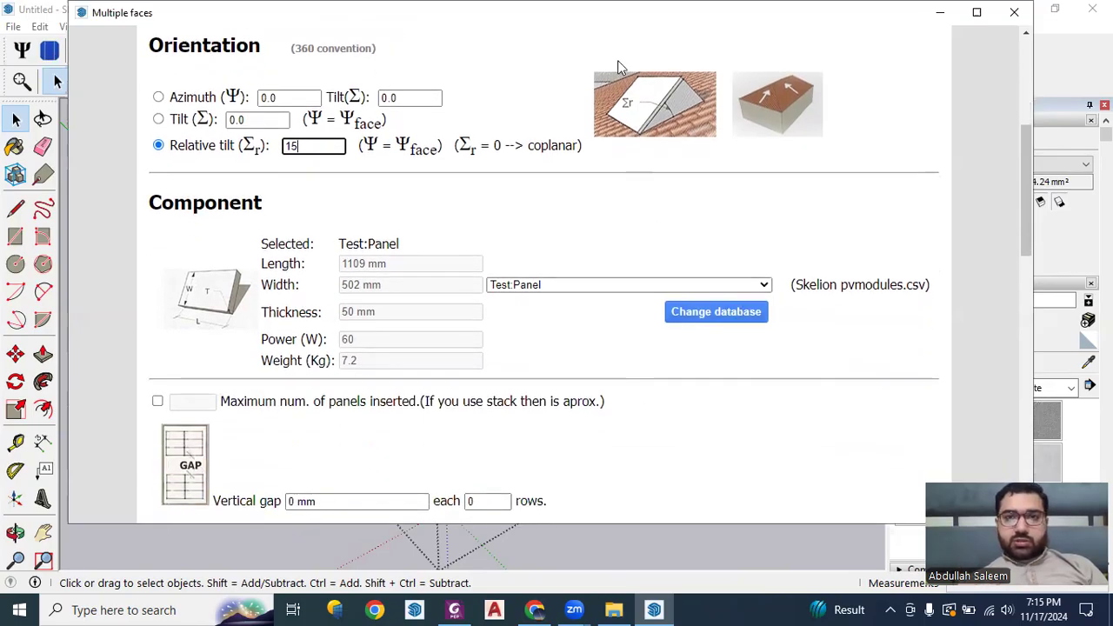
click(717, 312)
click(185, 301)
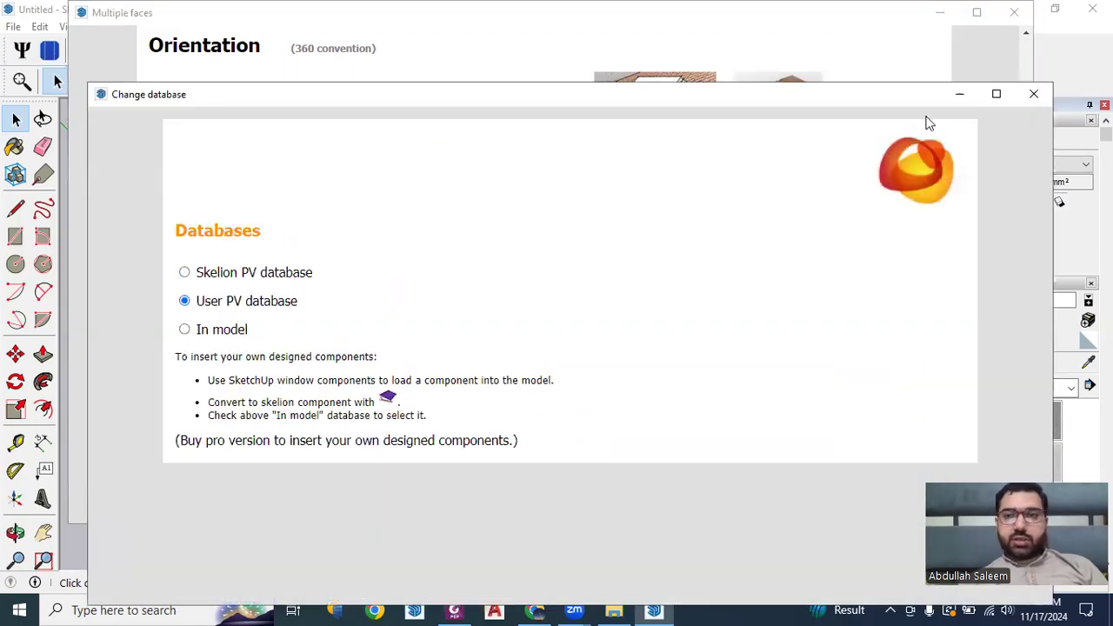
click(1035, 93)
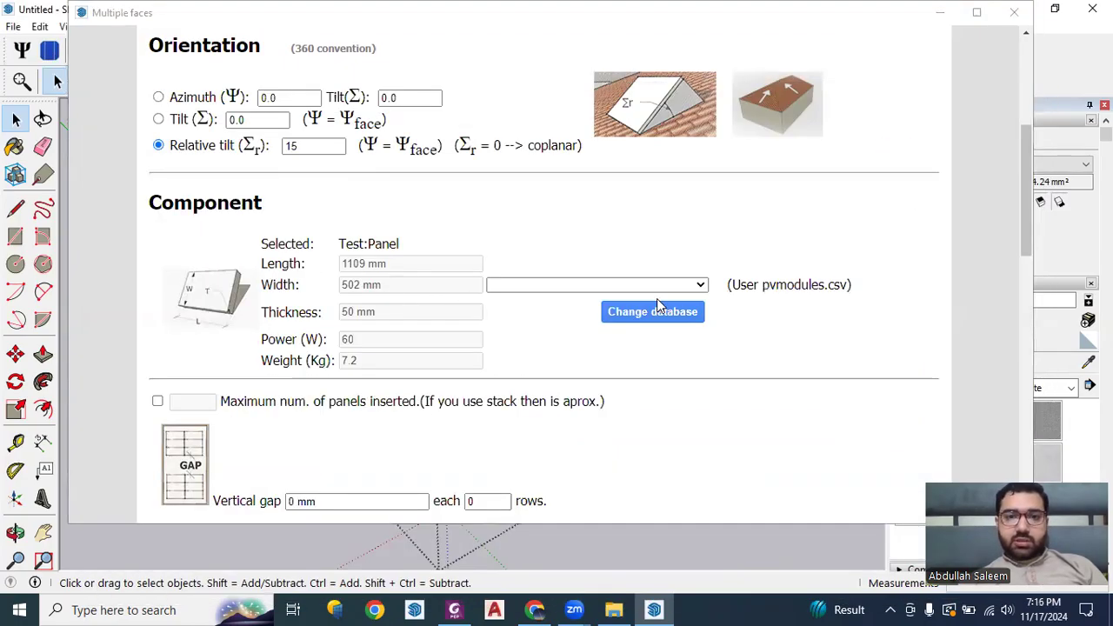
scroll(657, 298, down, 1)
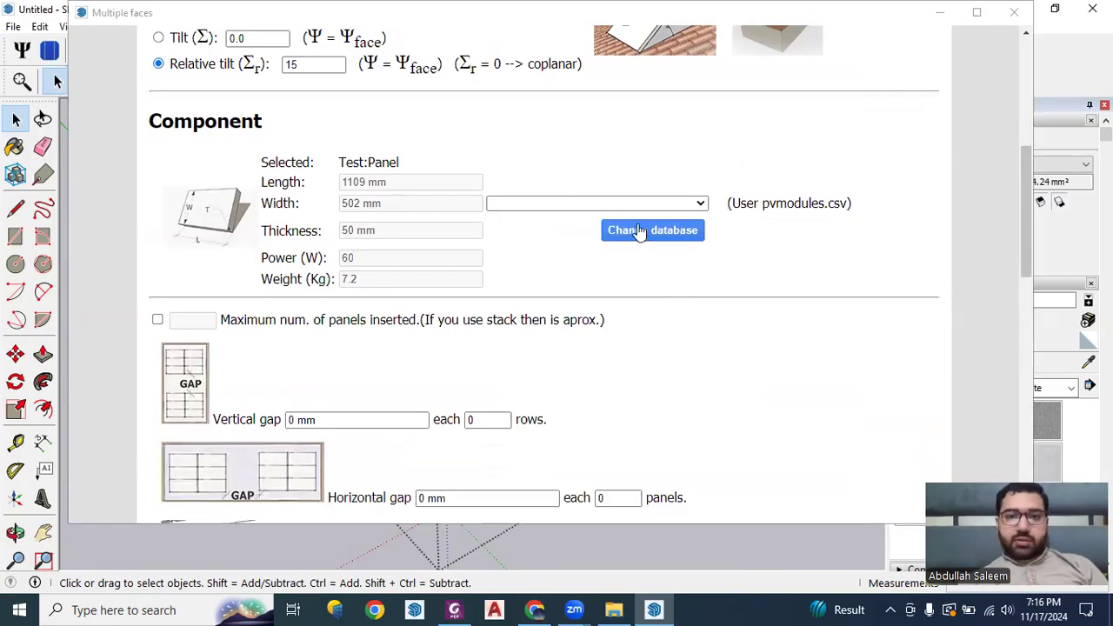
click(701, 204)
click(665, 245)
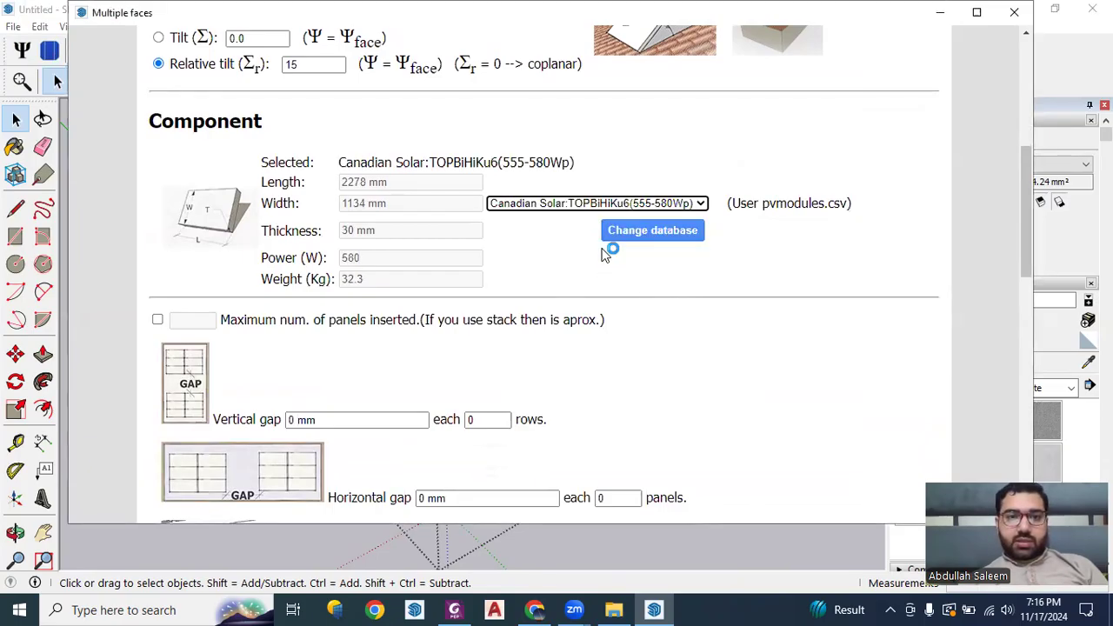
Set both the vertical gap and the horizontal gap of the panel layout to 17 mm.
scroll(574, 254, down, 2)
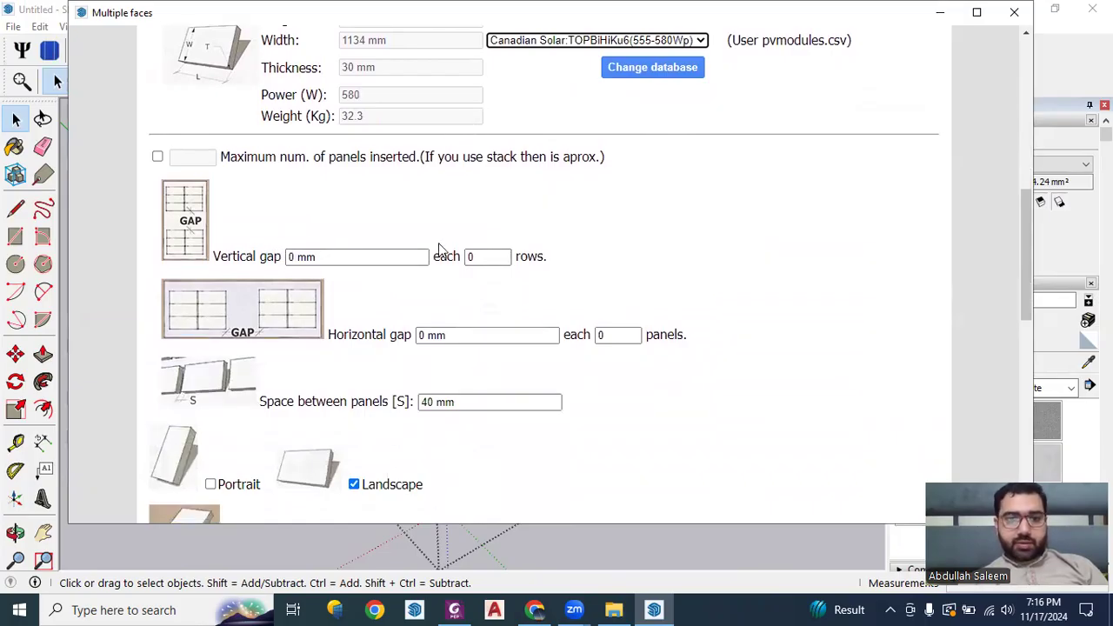
double_click(292, 258)
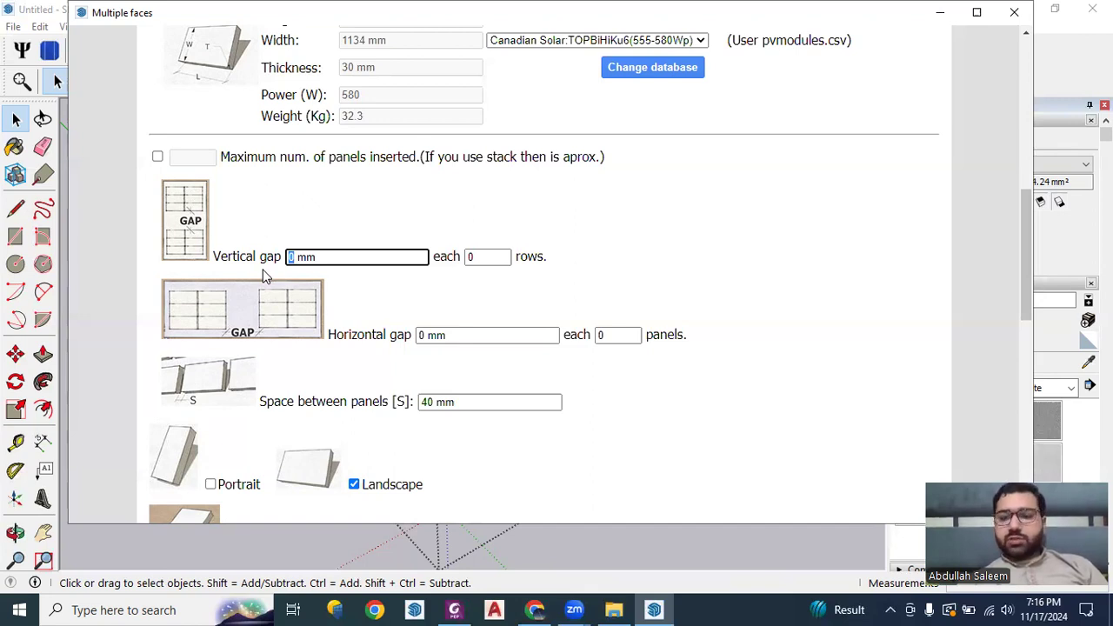
text(17)
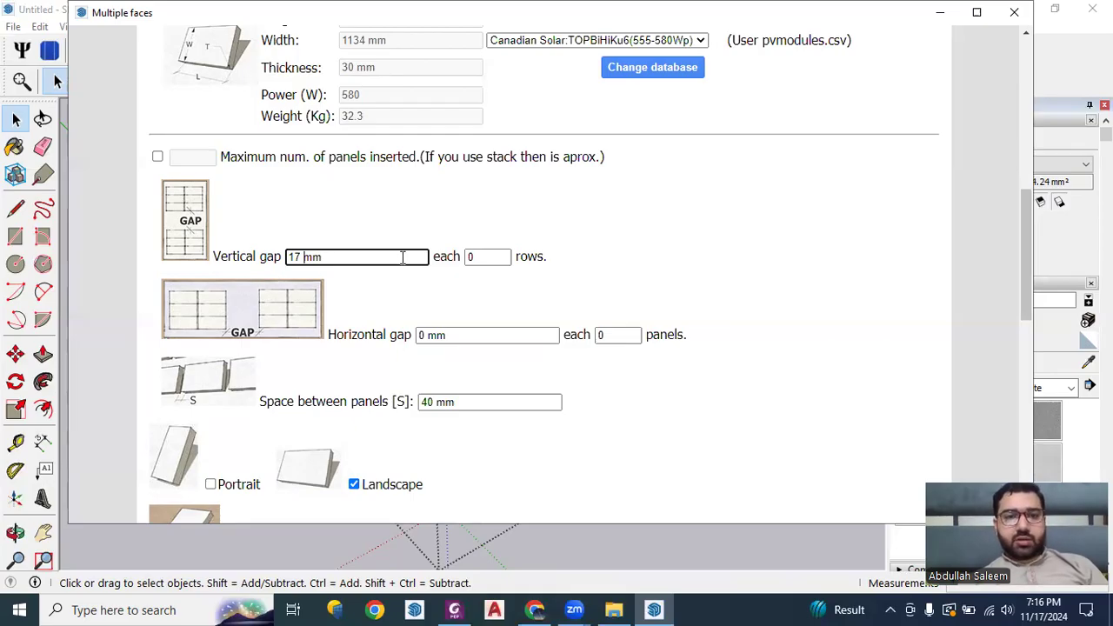
click(477, 256)
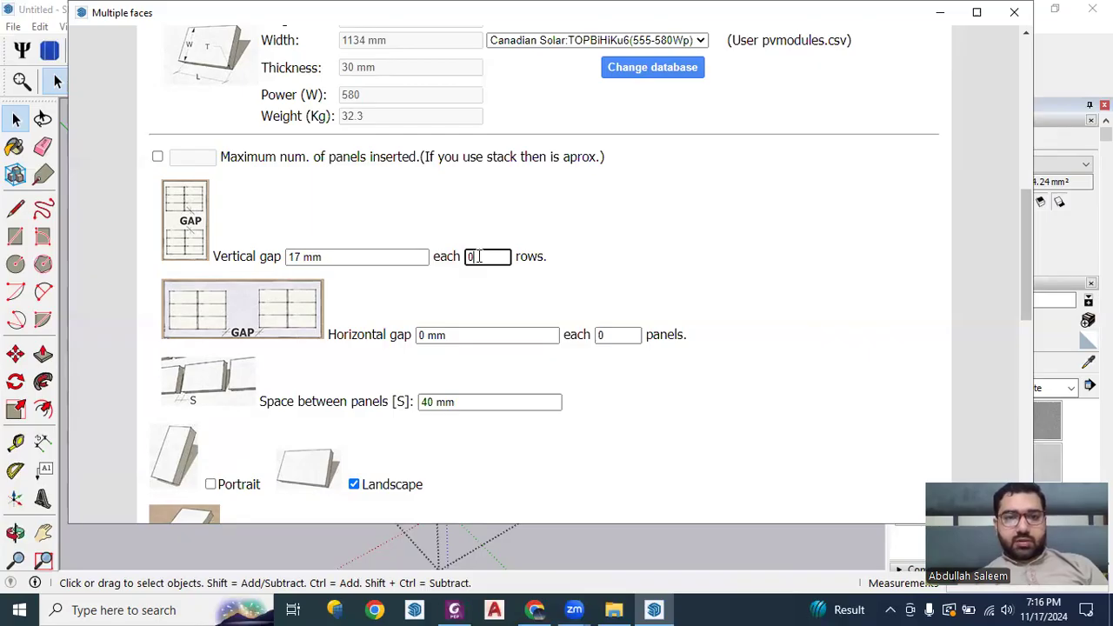
double_click(430, 335)
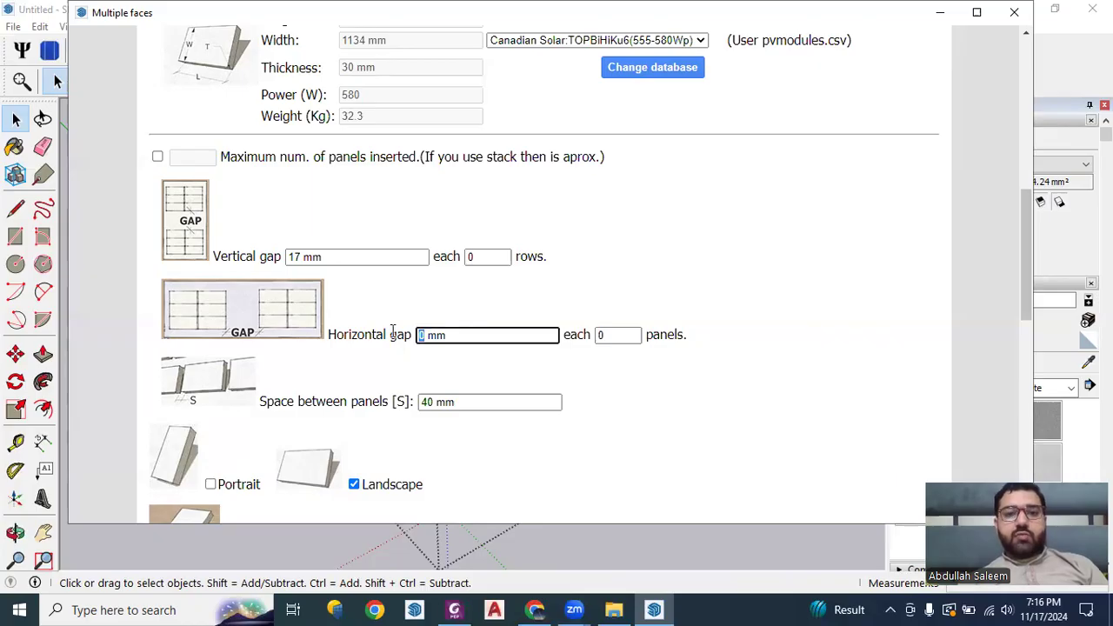
text(17)
Set the space between panels and the stack space to 17 mm each.
scroll(455, 335, down, 1)
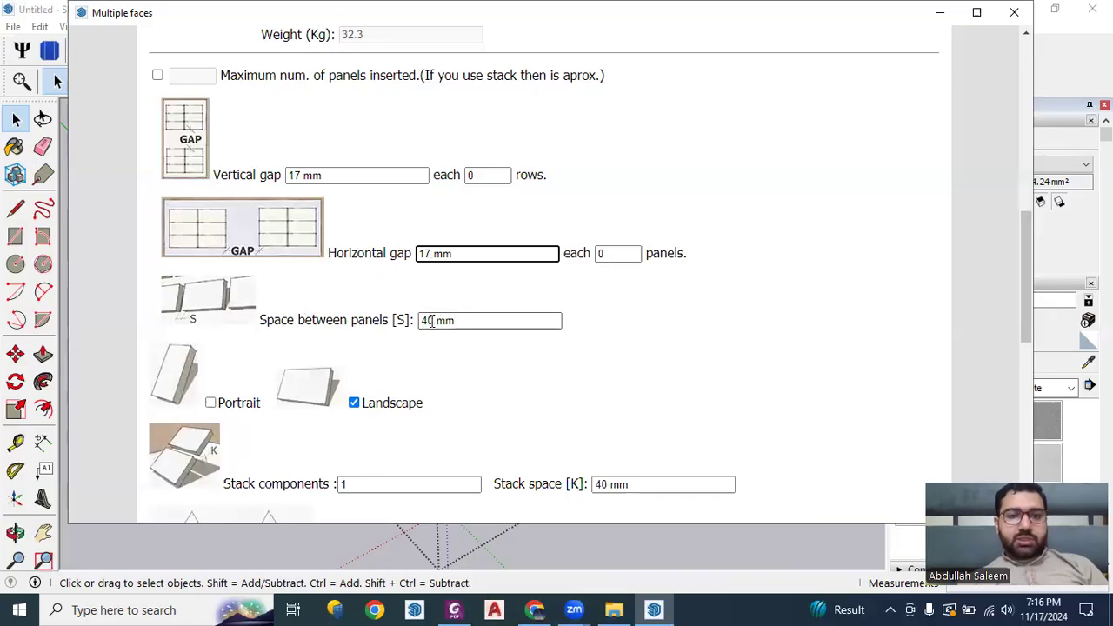
double_click(431, 321)
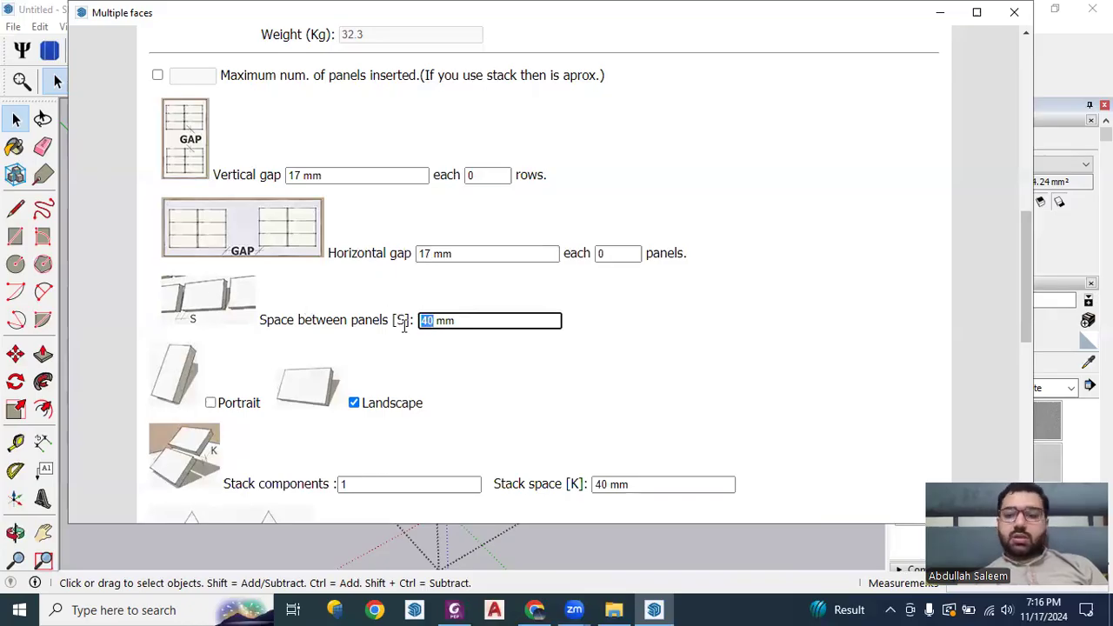
text(17)
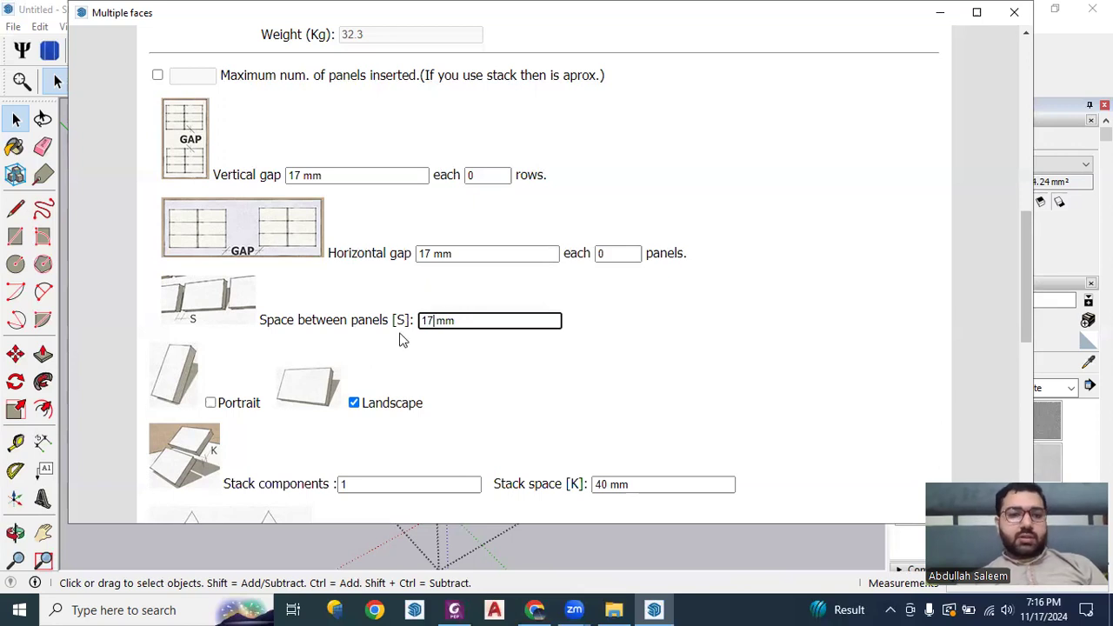
scroll(400, 333, down, 1)
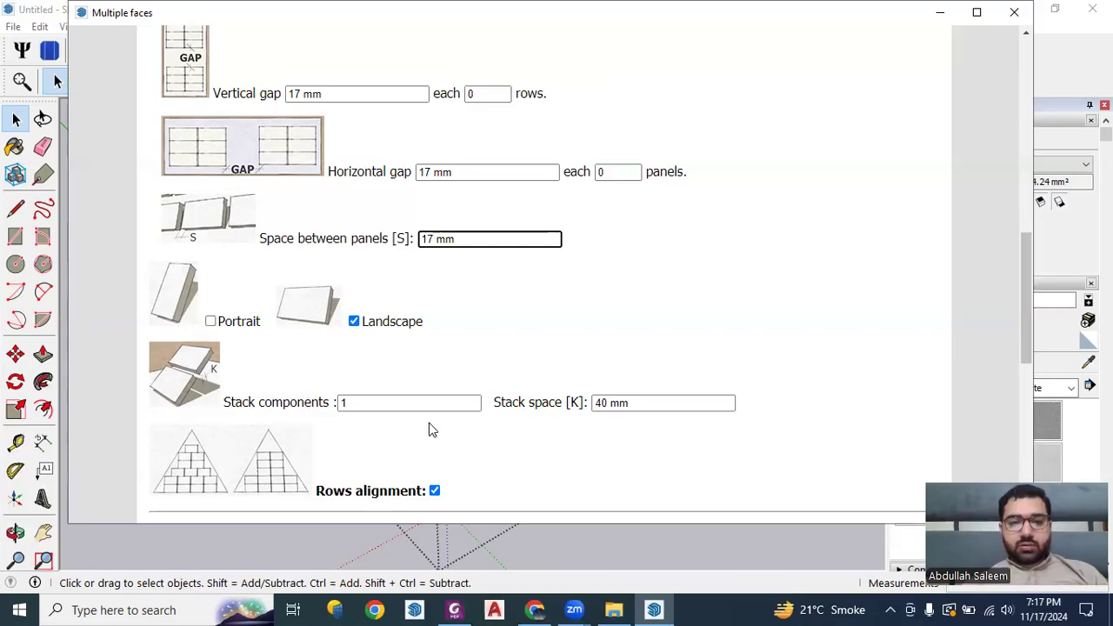
double_click(600, 402)
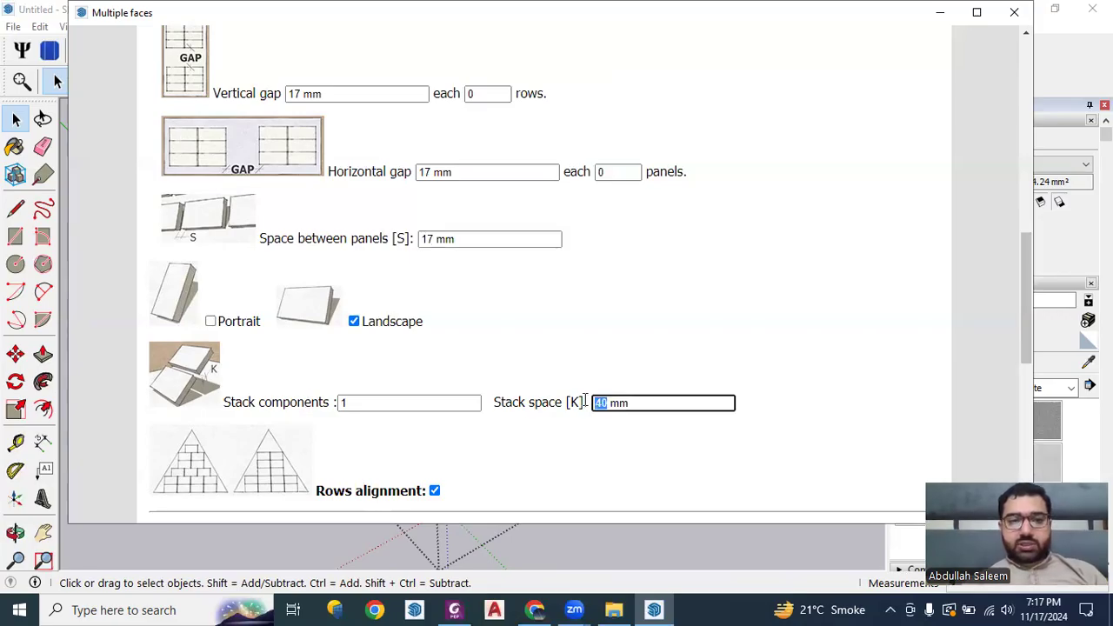
key(BackSpace)
text(17)
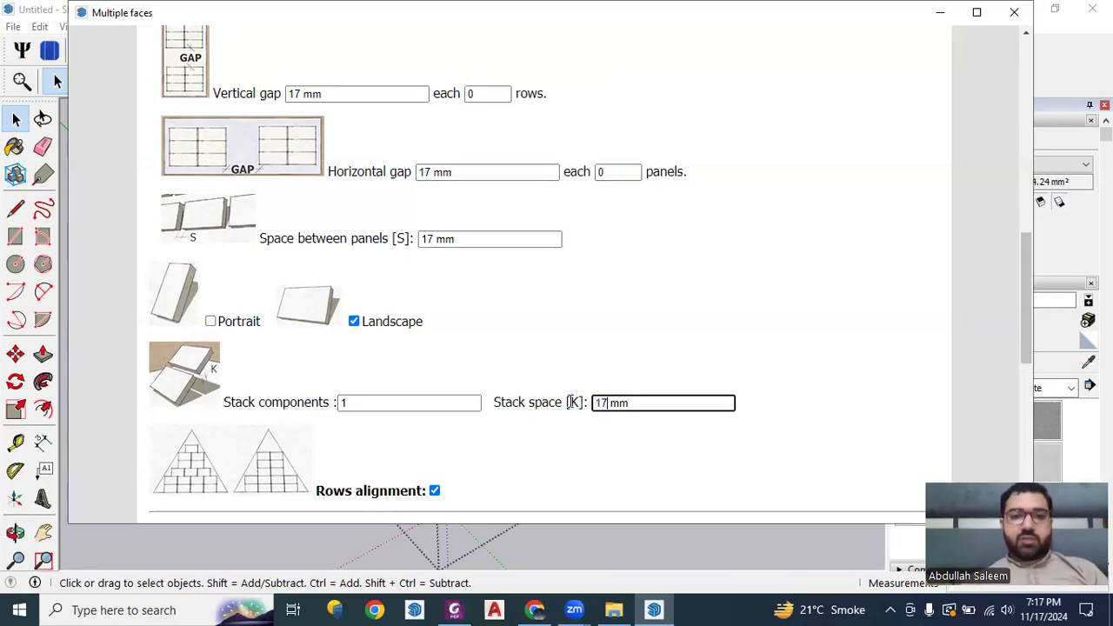
Insert the solar panels on the selected face with these settings and dismiss the free-version notice.
scroll(572, 310, up, 1)
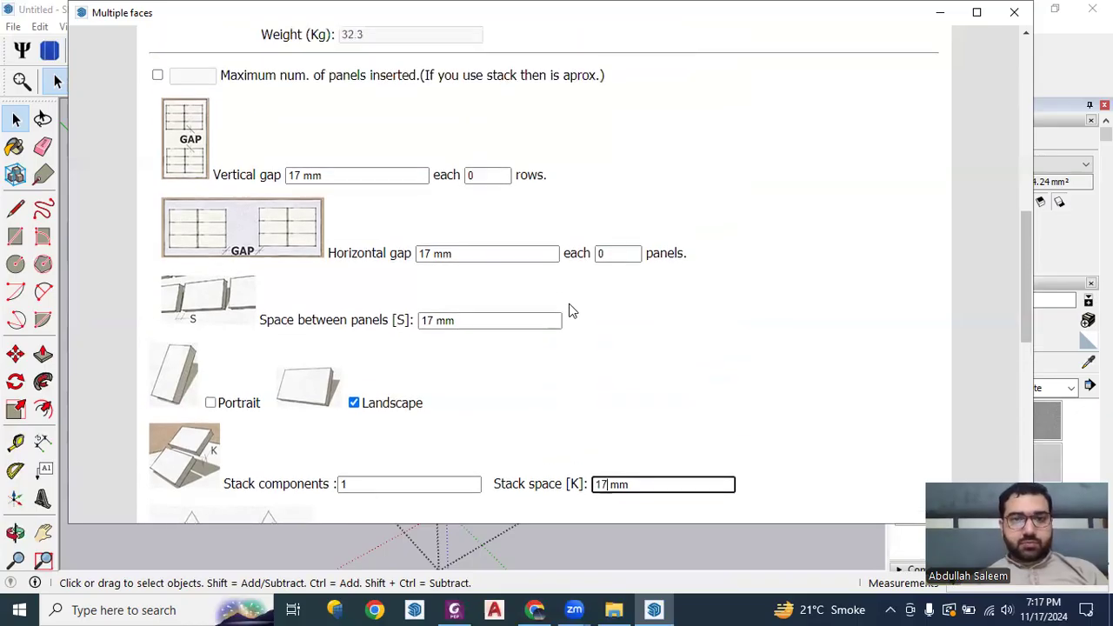
scroll(435, 244, down, 2)
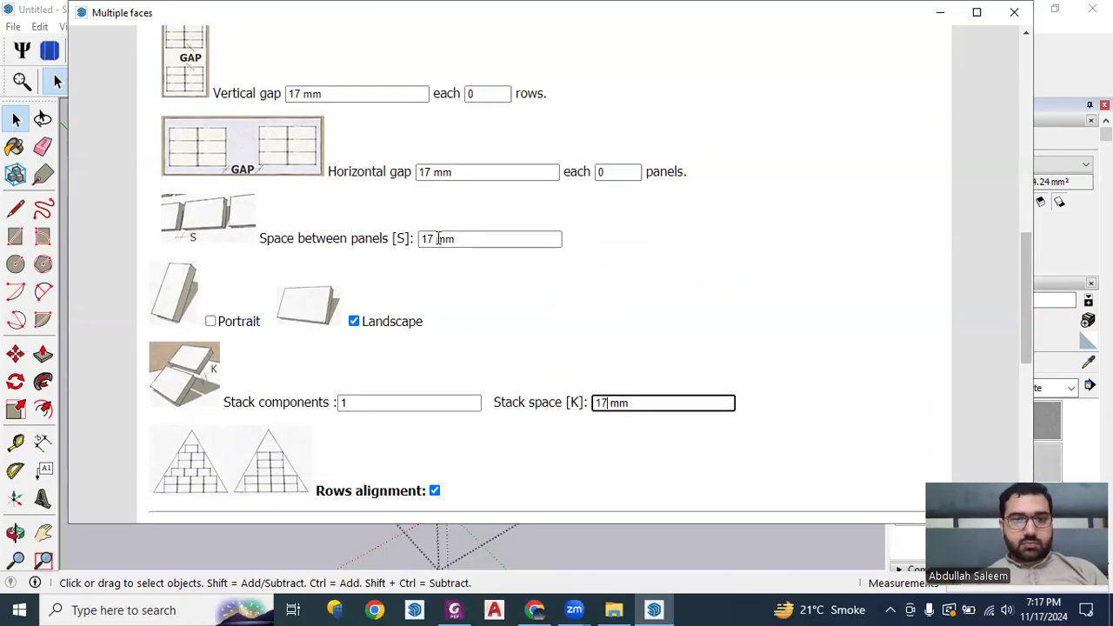
scroll(438, 238, down, 6)
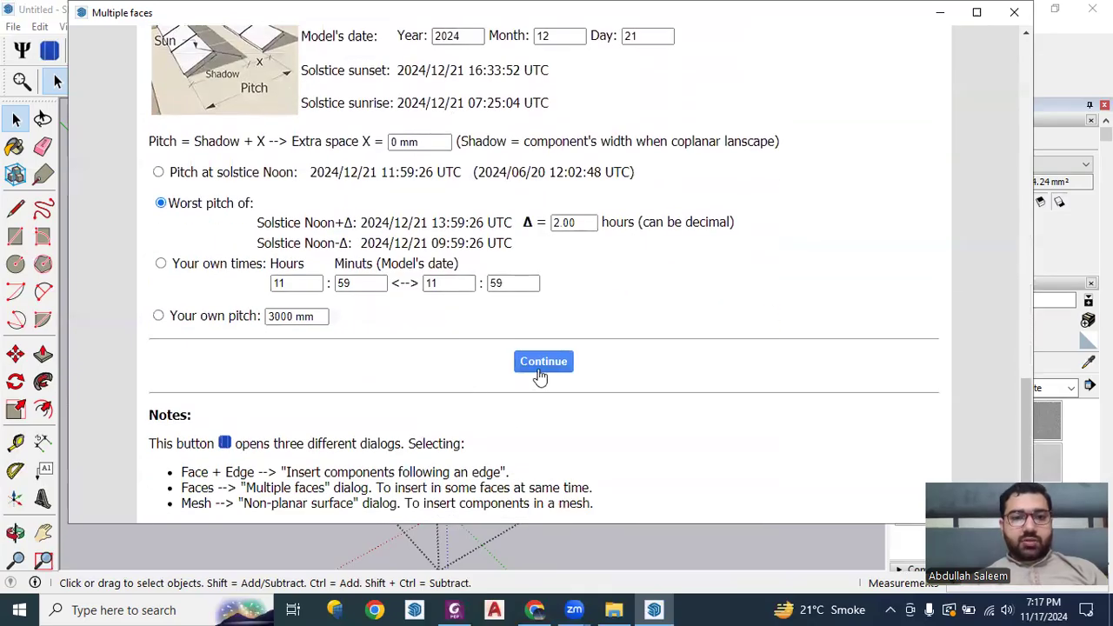
click(542, 365)
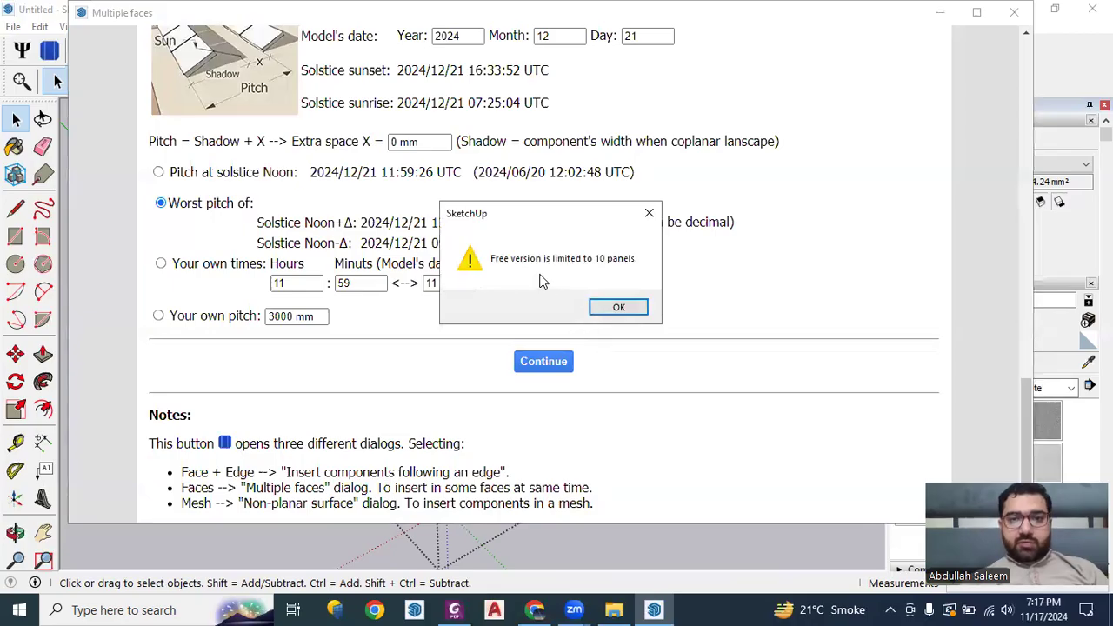
click(611, 308)
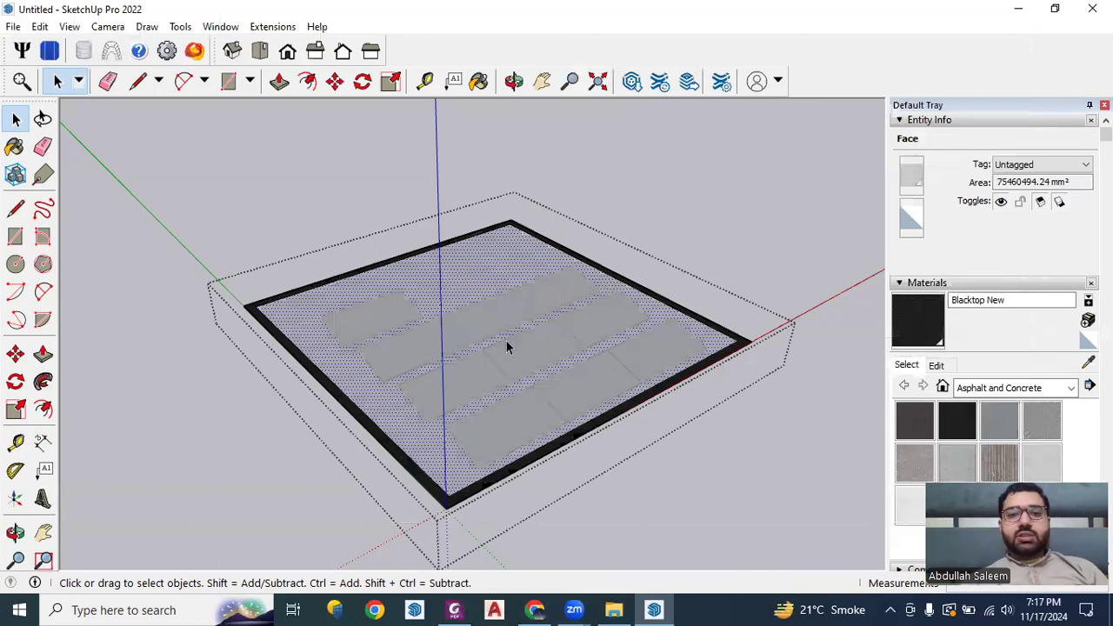
Delete the group of inserted solar panels from the roof.
scroll(510, 347, up, 1)
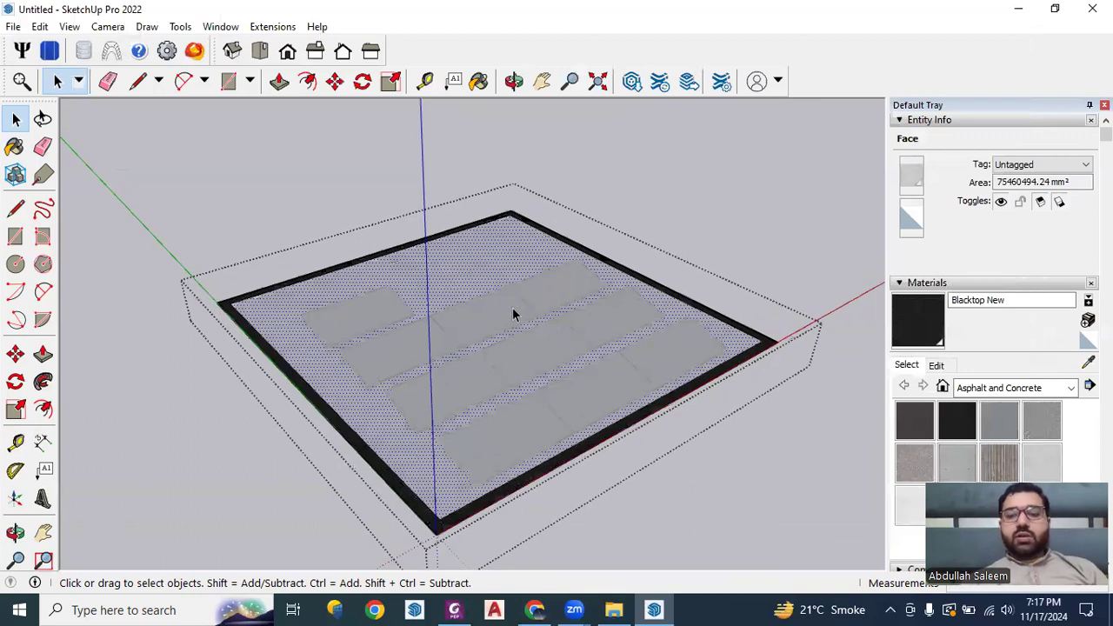
scroll(464, 252, down, 1)
scroll(493, 300, up, 1)
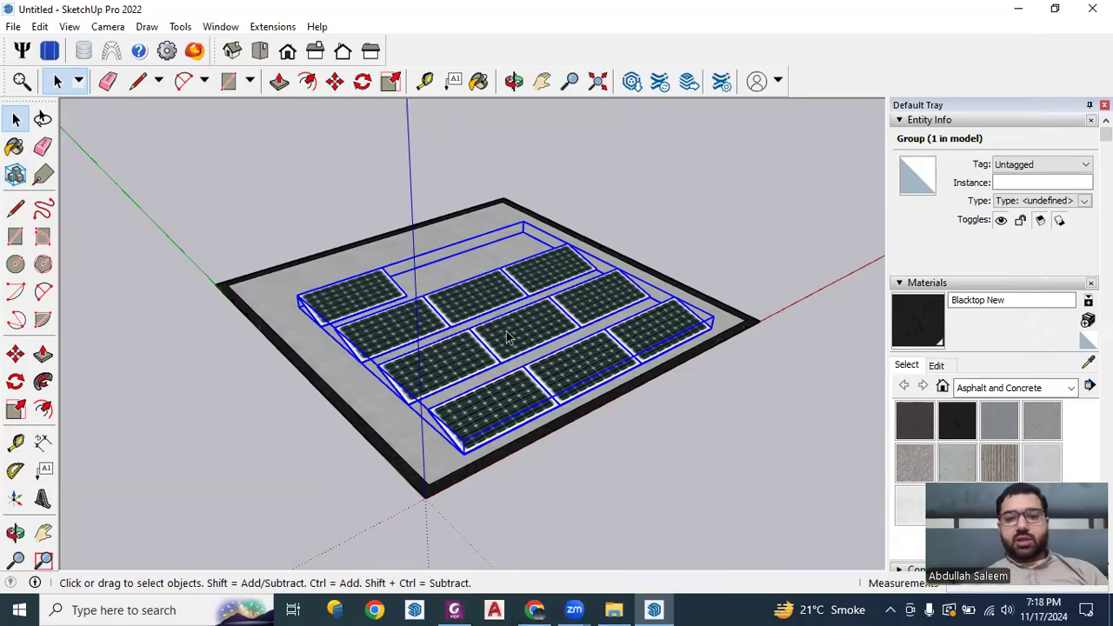
key(Delete)
Select the concrete roof face inside its group and open Skelion's settings for inserting solar components on it.
click(509, 336)
double_click(511, 332)
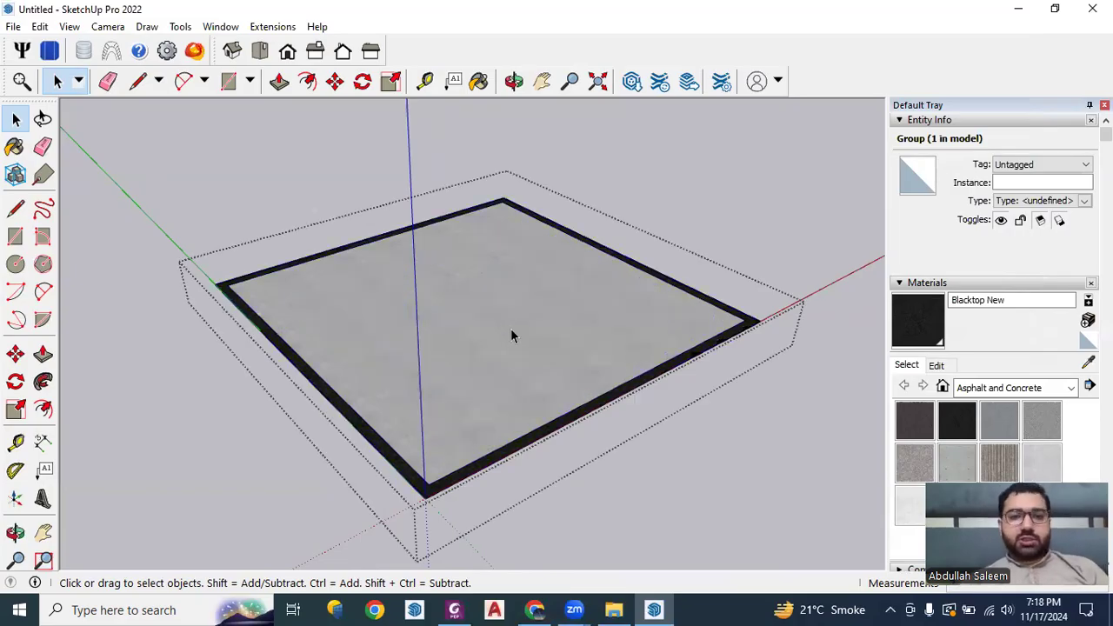
click(504, 331)
click(274, 26)
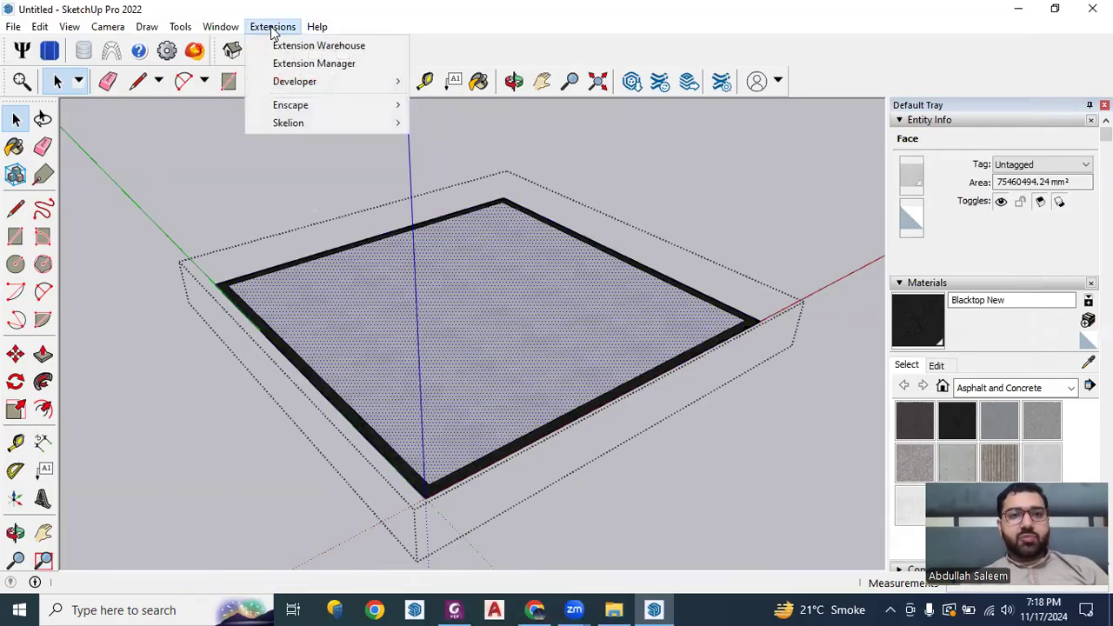
mouse_move(392, 127)
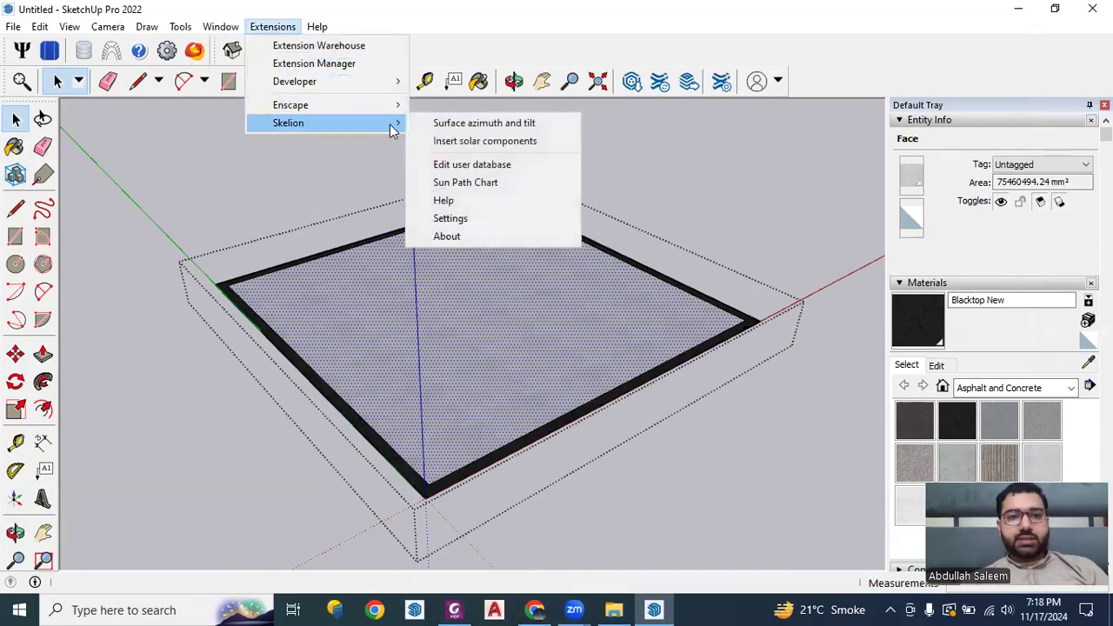
click(450, 144)
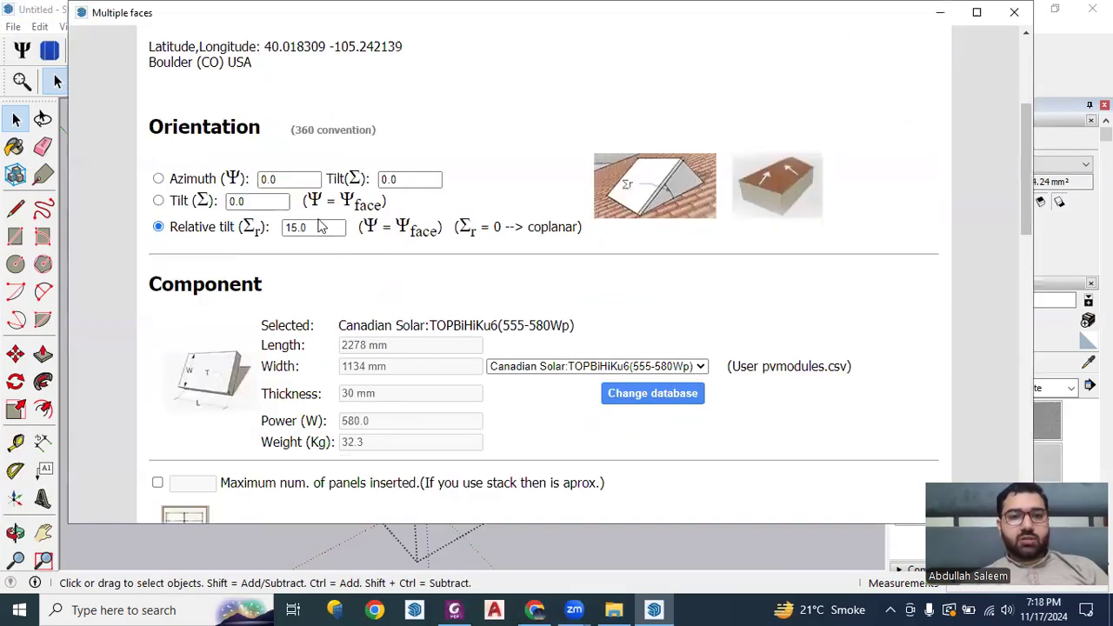
Limit the maximum number of panels inserted to 10.
scroll(441, 312, down, 1)
scroll(441, 311, down, 5)
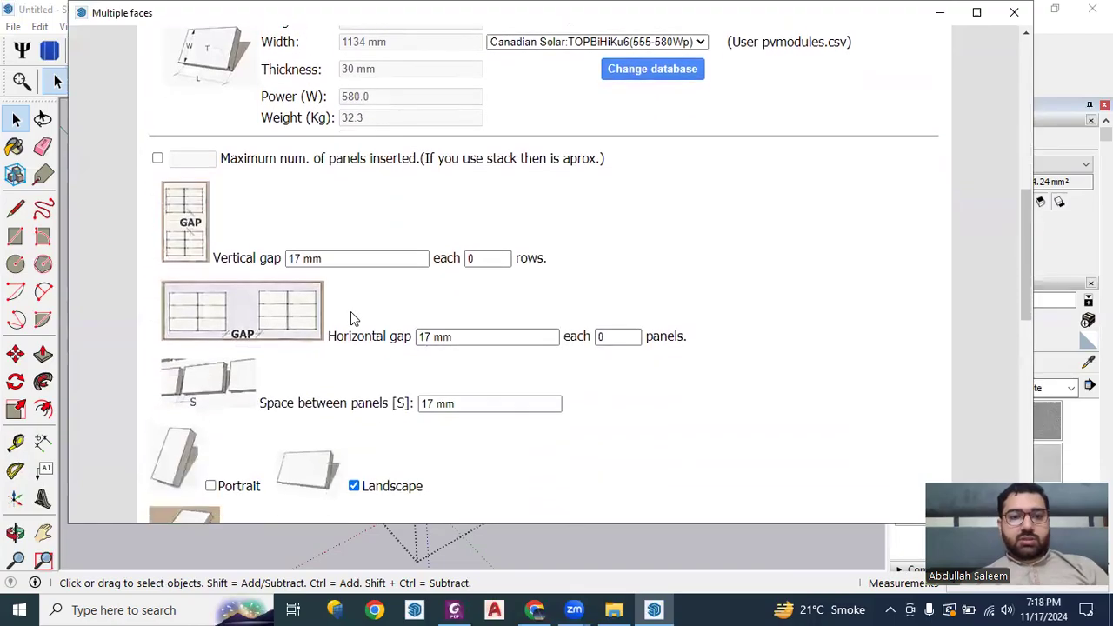
scroll(365, 283, down, 2)
scroll(310, 232, up, 5)
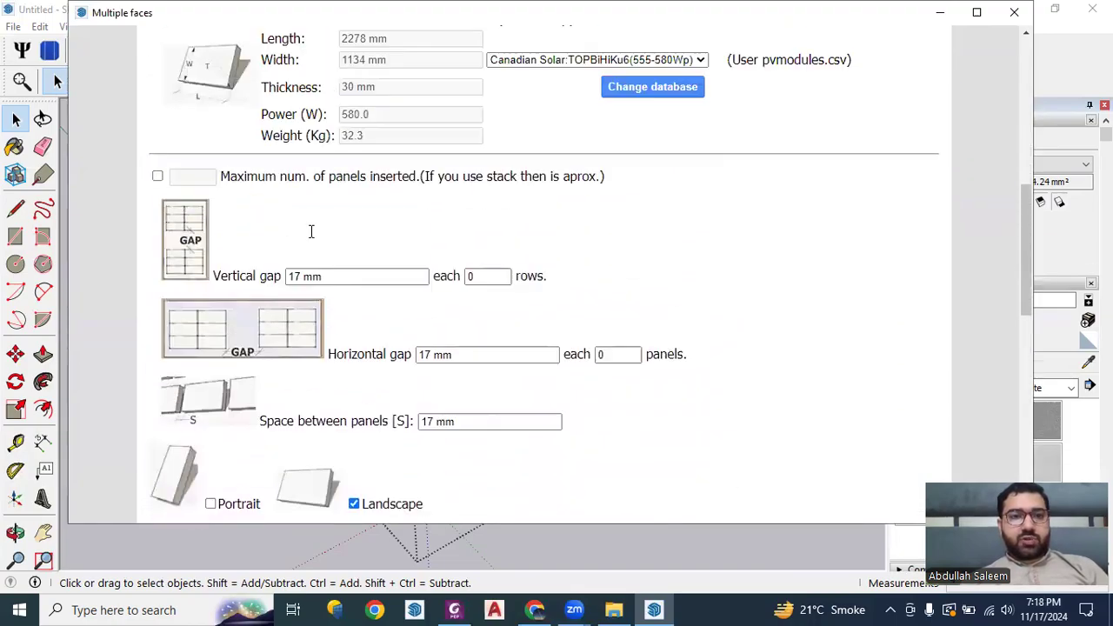
click(158, 320)
text(10)
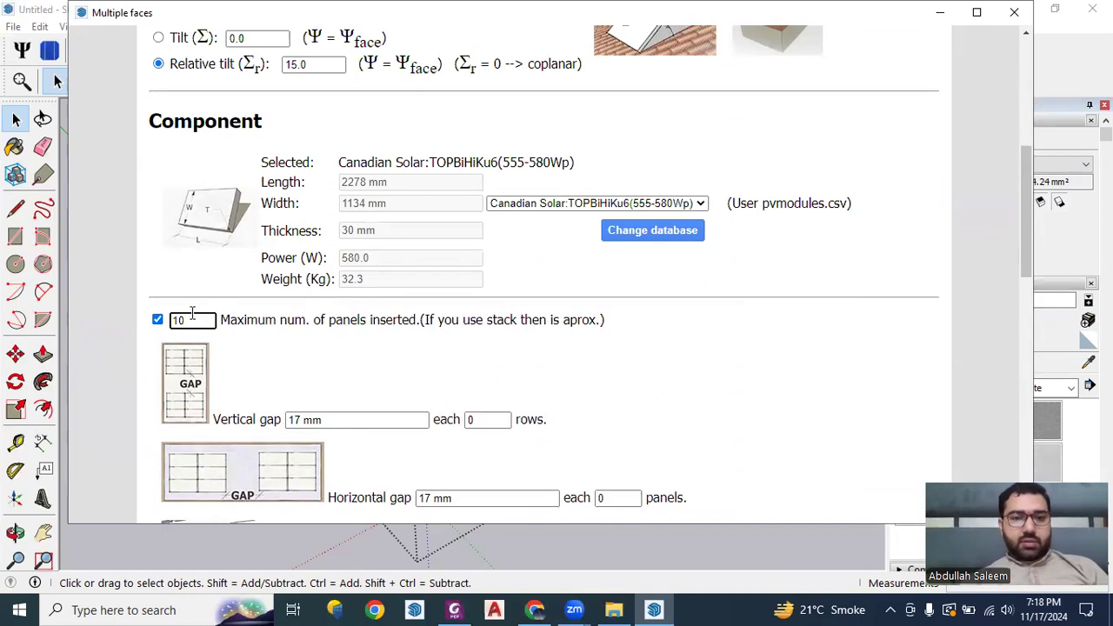
Set the stack components to 2 and insert the solar panels on the selected roof face.
scroll(195, 314, down, 3)
scroll(227, 319, down, 2)
double_click(340, 320)
scroll(409, 344, down, 6)
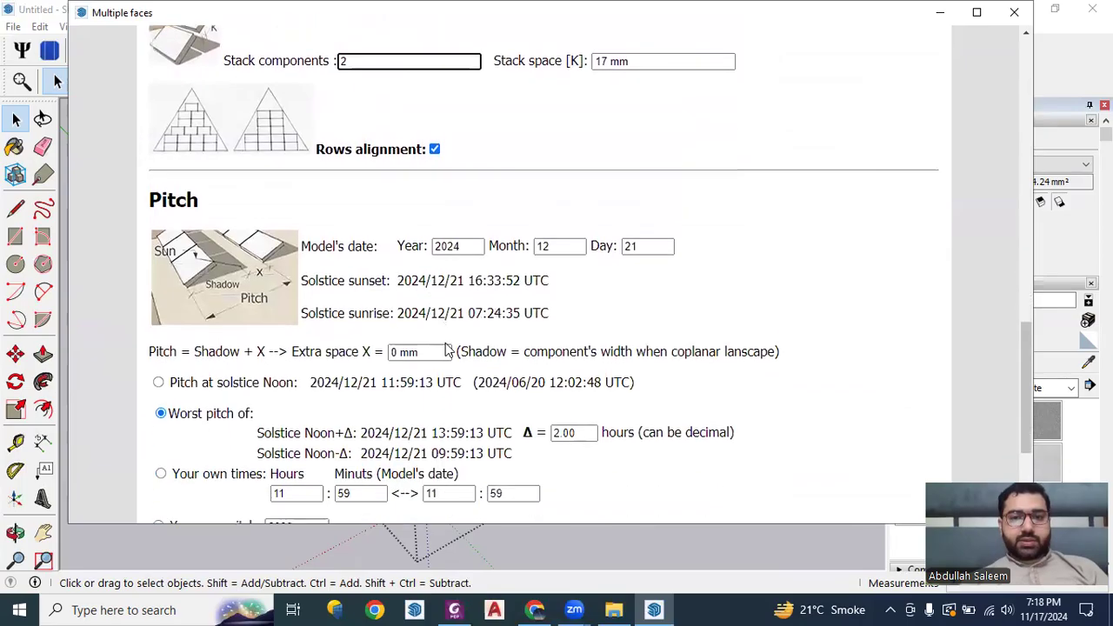
click(543, 362)
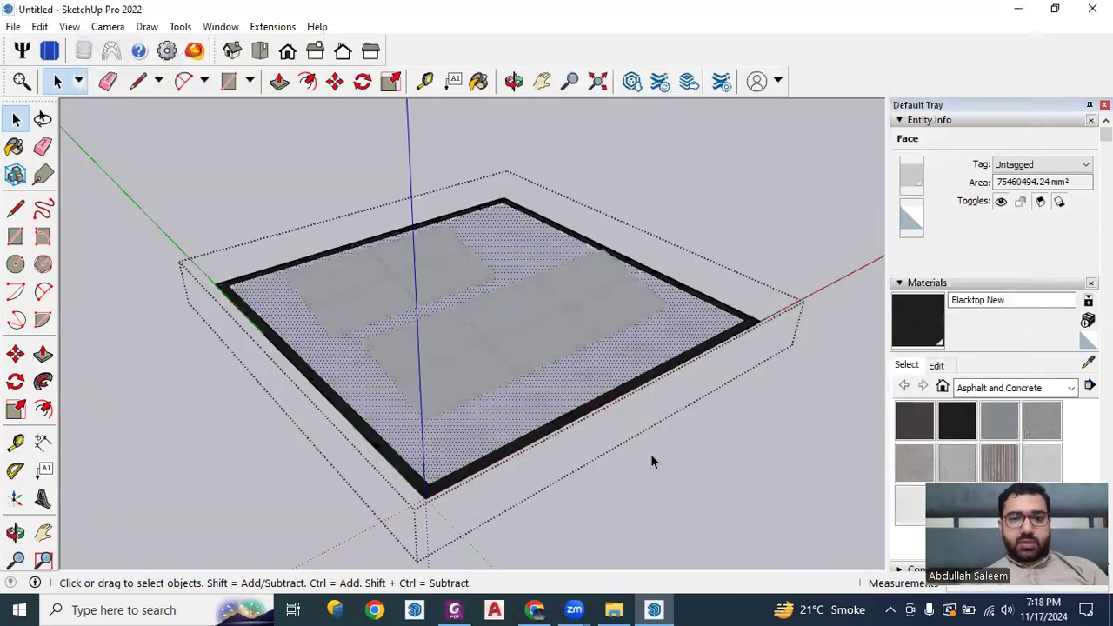
Examine the stacked panel layout on the roof from several angles.
key(o)
drag(542, 346, 495, 343)
scroll(524, 326, up, 1)
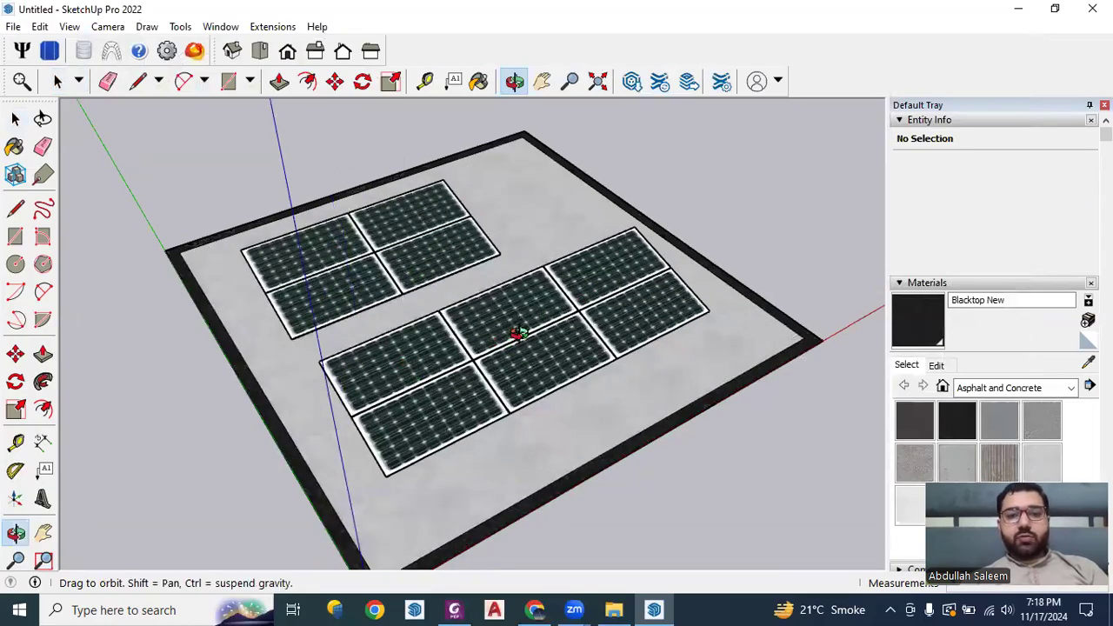
drag(462, 217, 441, 261)
drag(389, 318, 544, 310)
drag(452, 340, 393, 348)
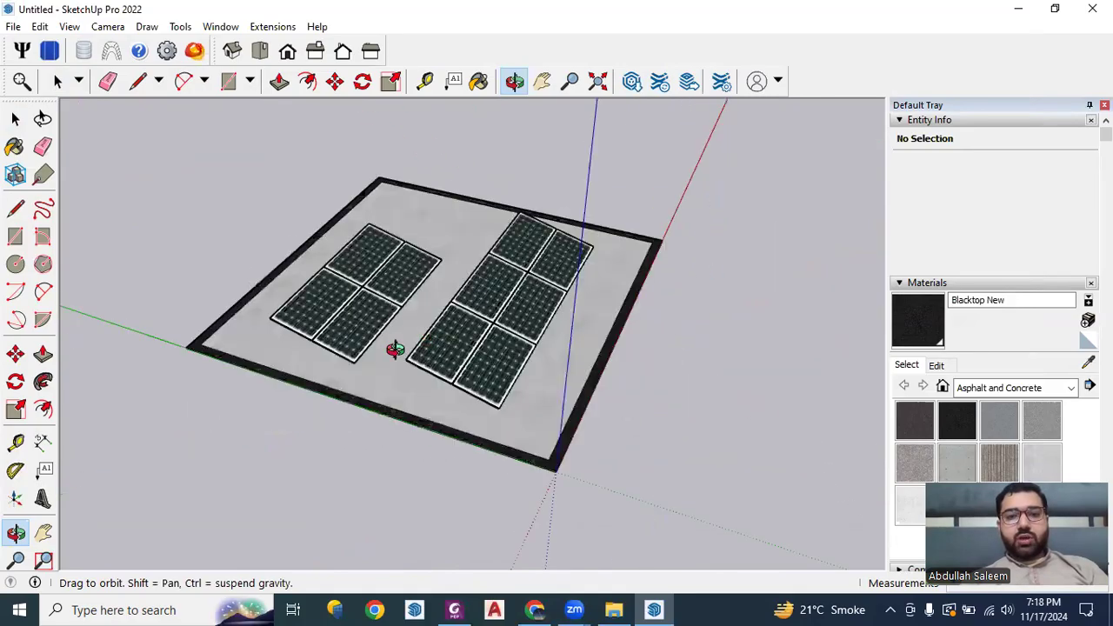
drag(442, 376, 403, 283)
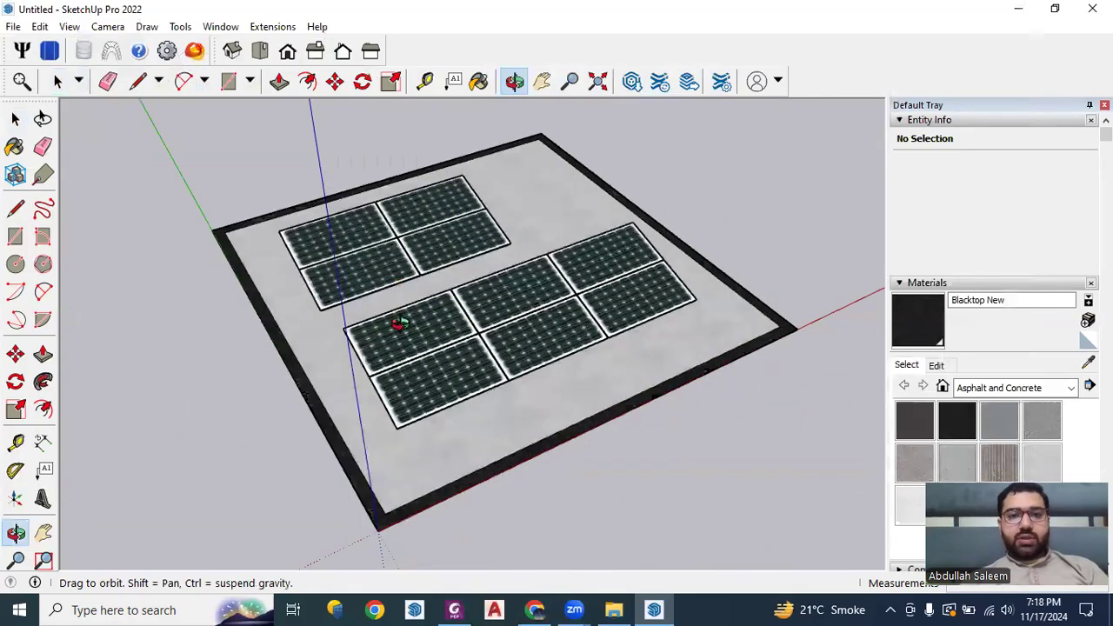
drag(400, 324, 477, 358)
key(space)
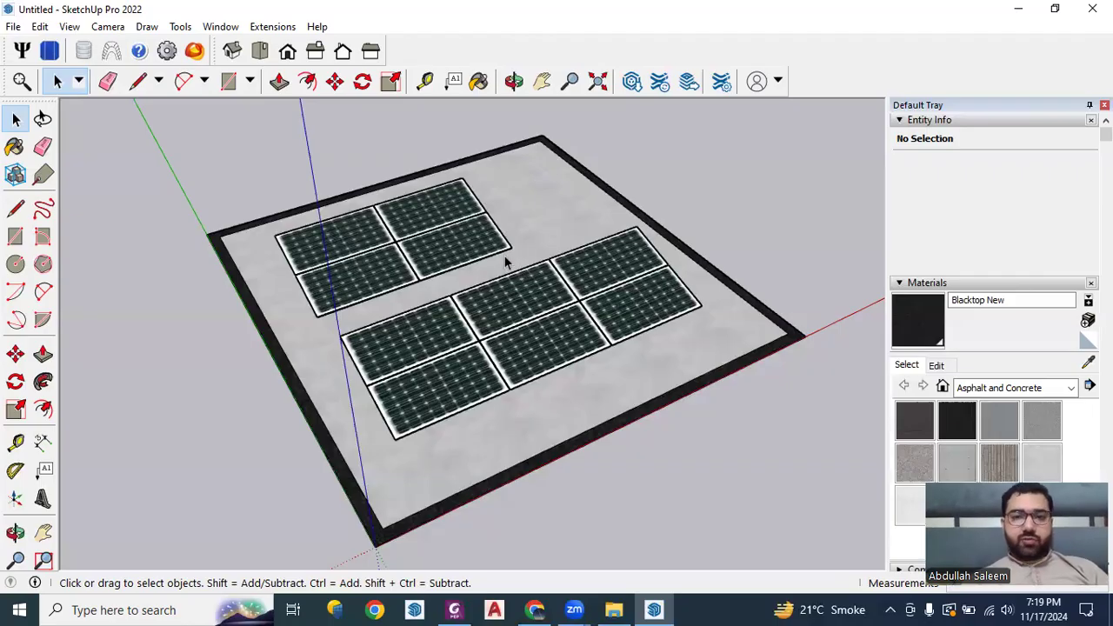
scroll(505, 261, down, 3)
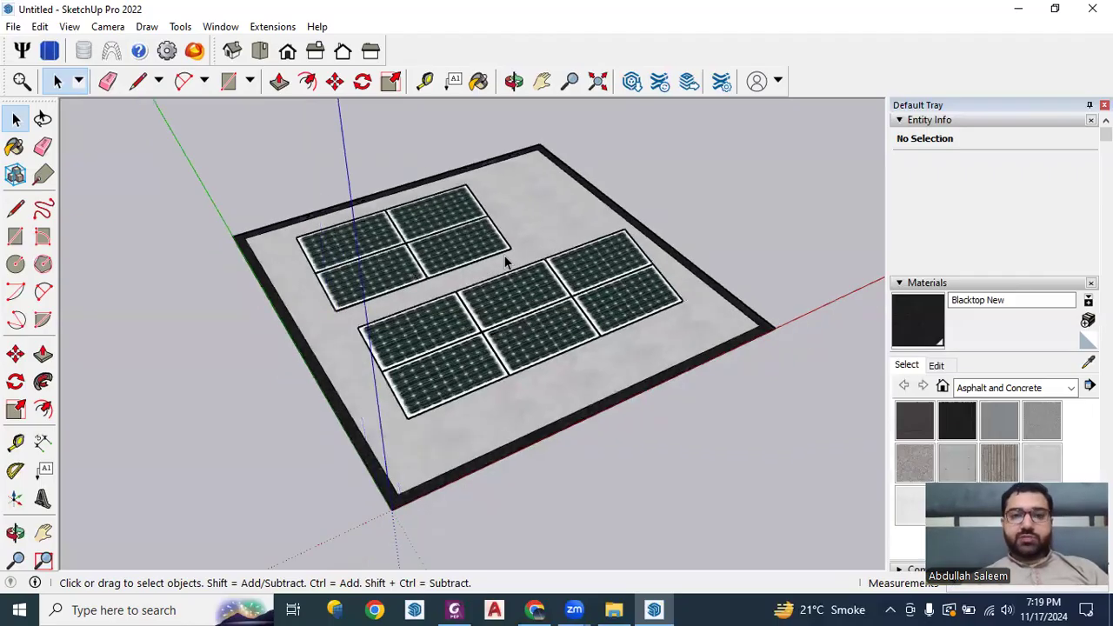
scroll(509, 261, up, 2)
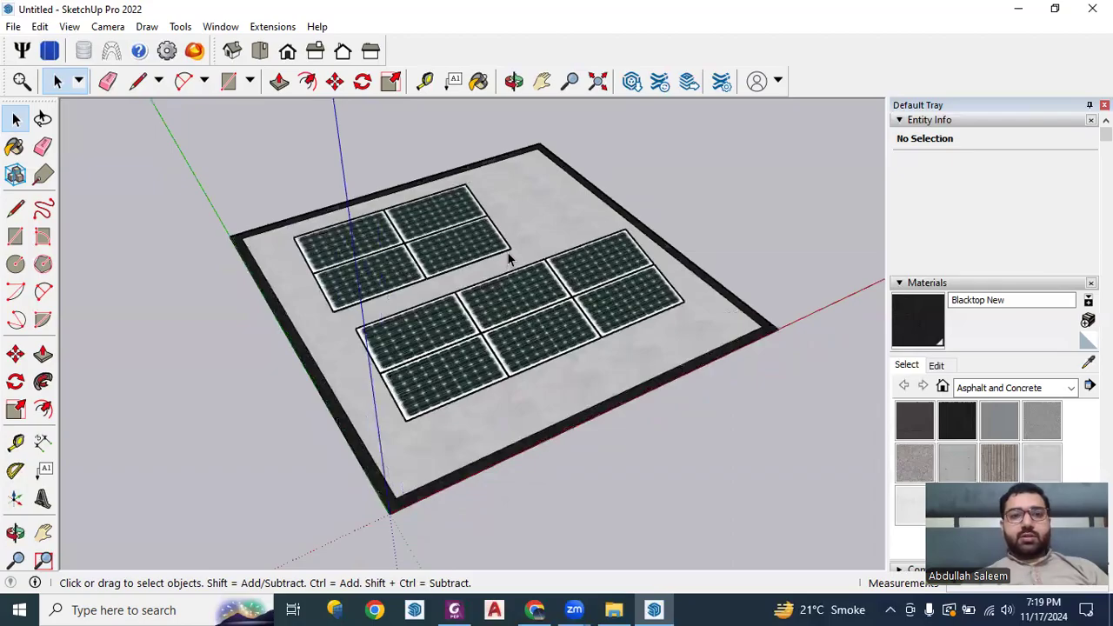